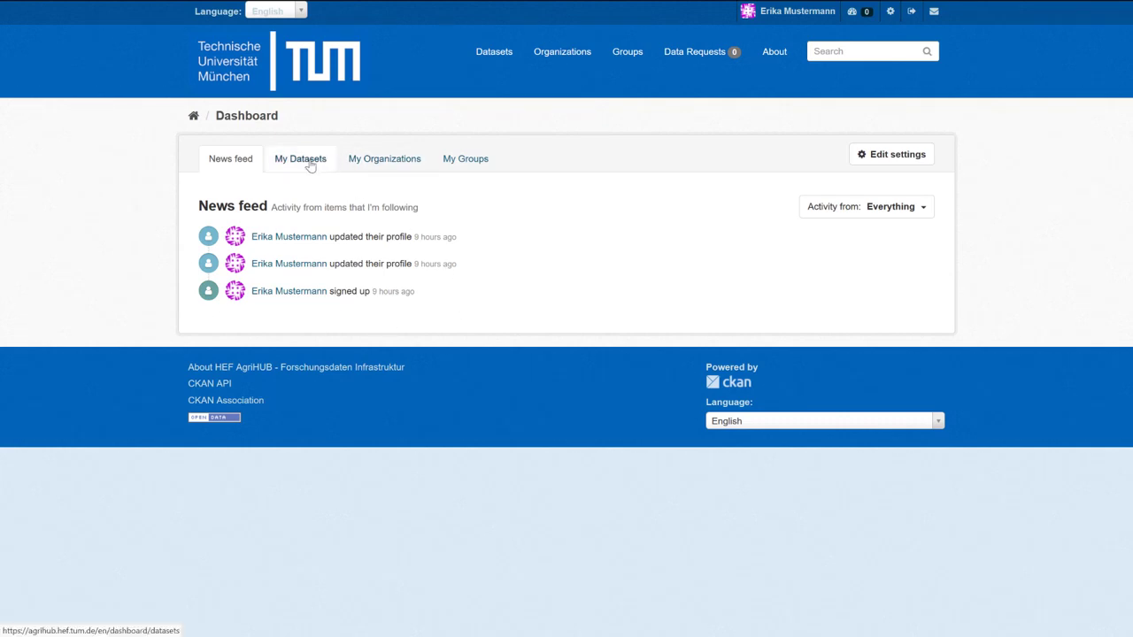
Look through My Datasets and My Organizations, then browse the group tiles under My Groups.
click(310, 164)
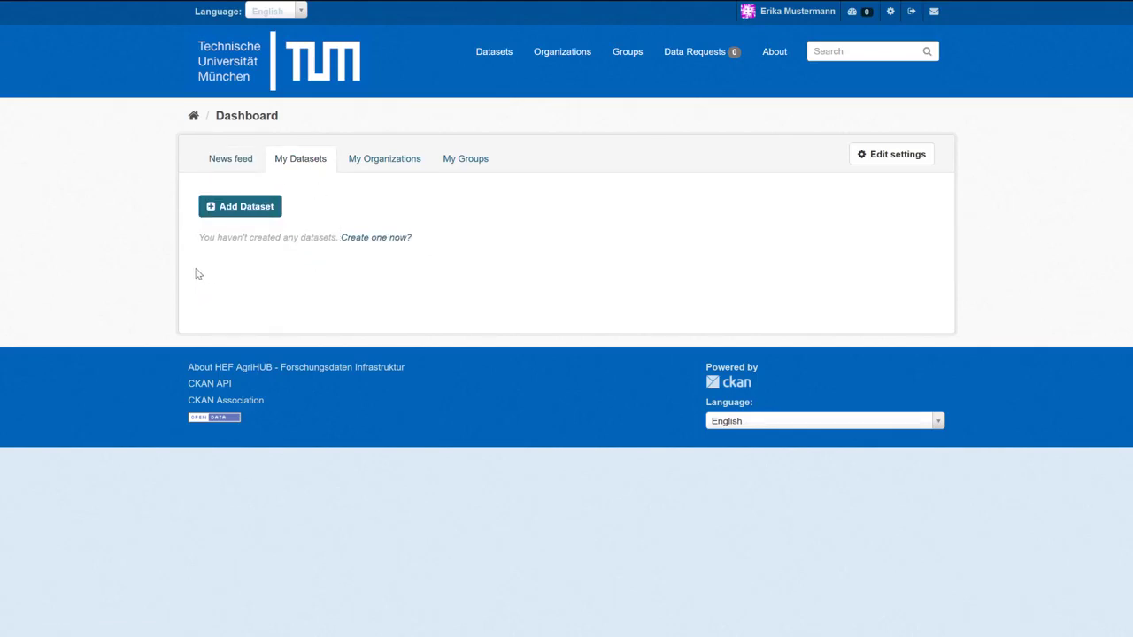
click(400, 166)
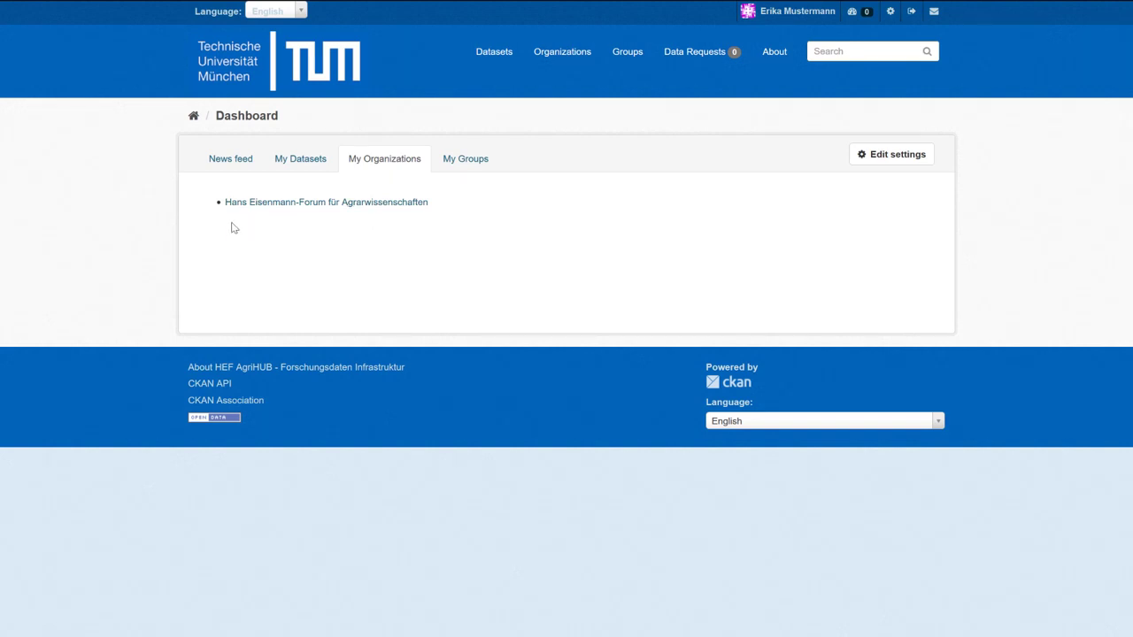
click(466, 166)
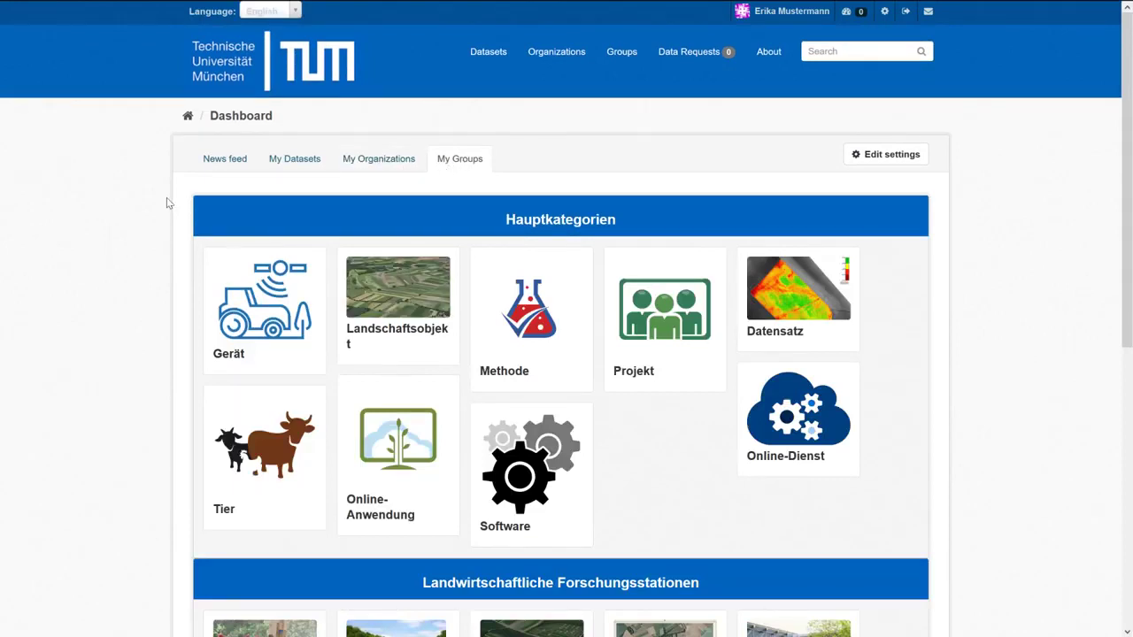
scroll(166, 198, down, 3)
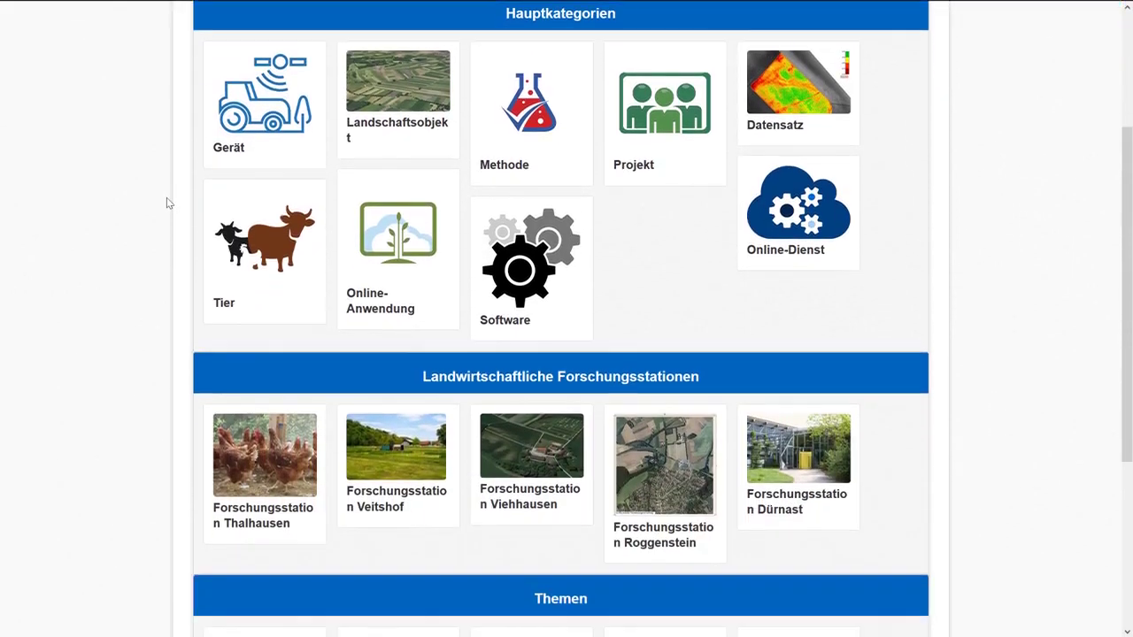
scroll(166, 199, down, 3)
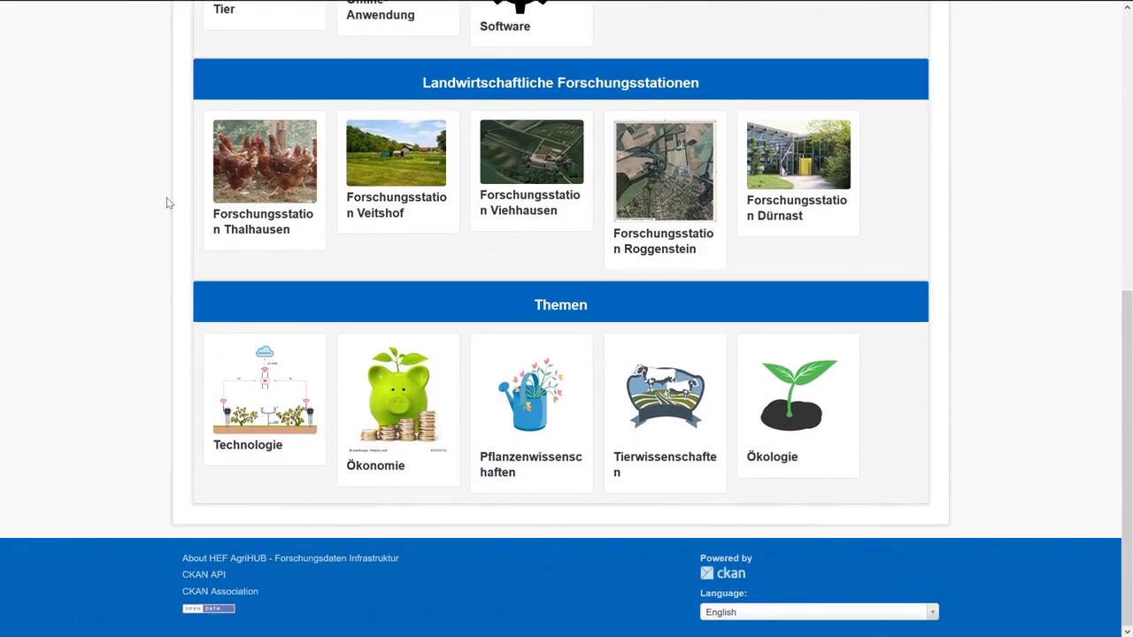
scroll(166, 198, up, 3)
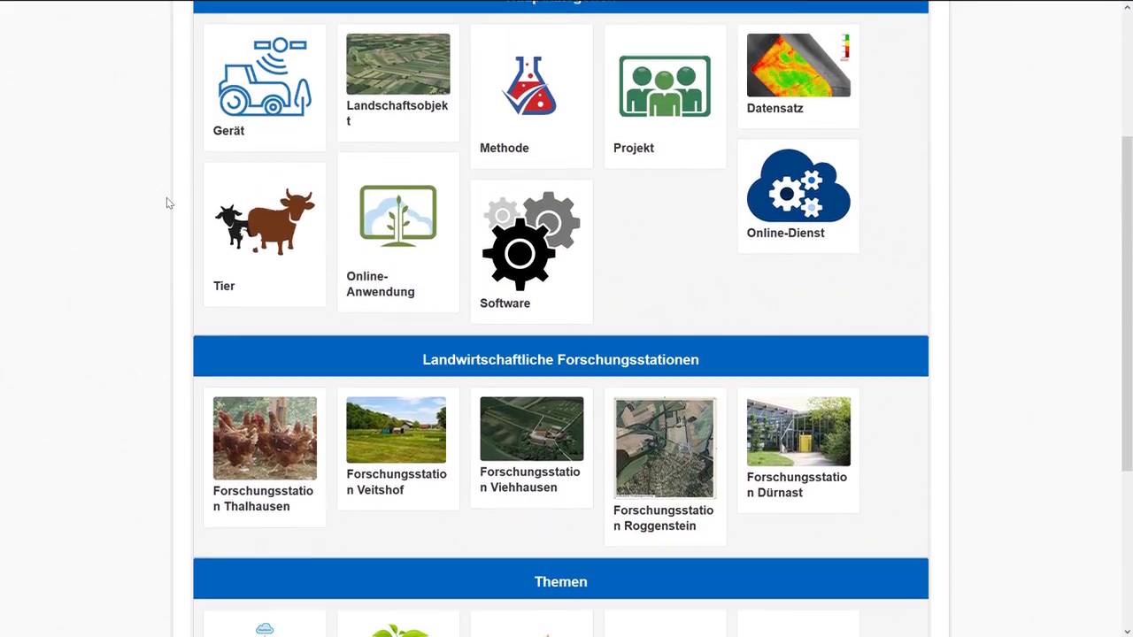
scroll(166, 203, up, 3)
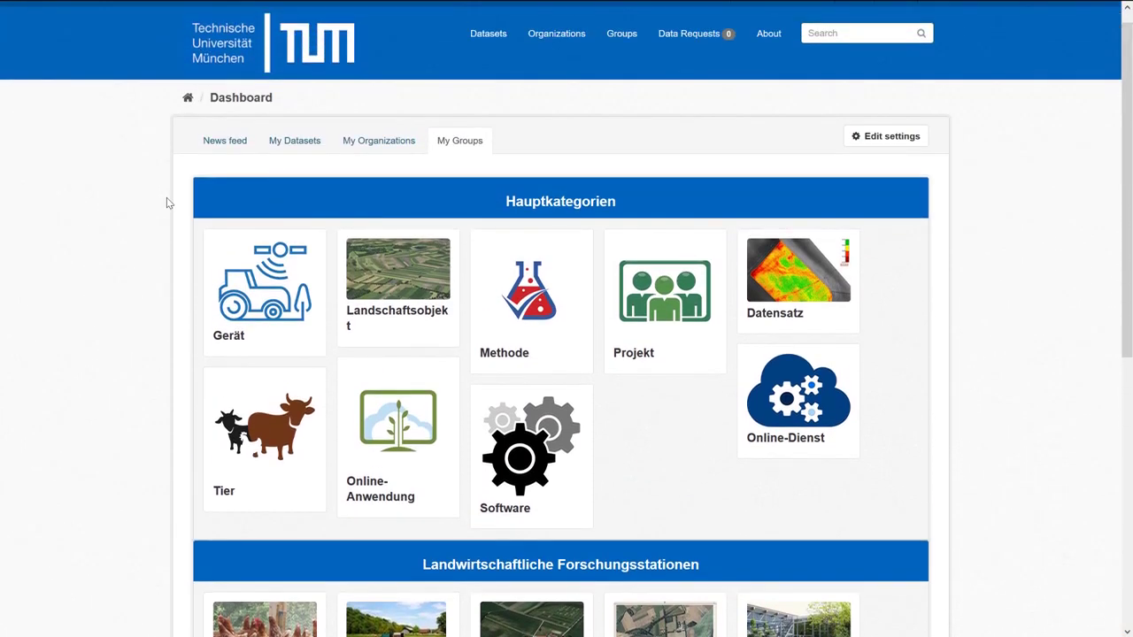
scroll(166, 198, up, 1)
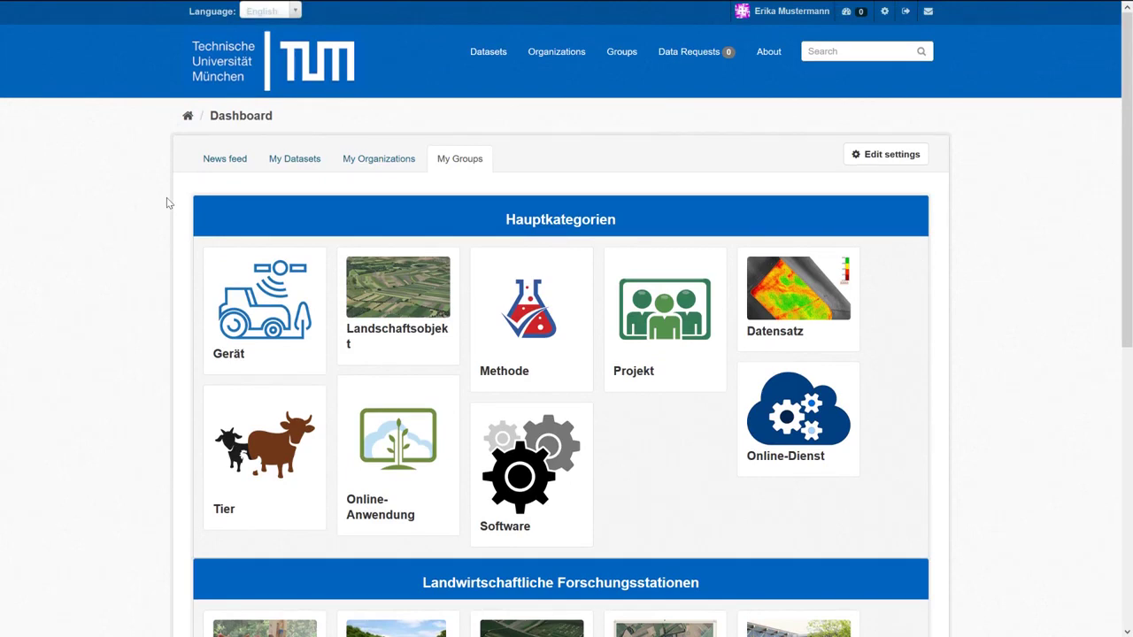
Visit the Hans Eisenmann-Forum für Agrarwissenschaften organization, go to Datasets, and start adding a new dataset.
click(300, 162)
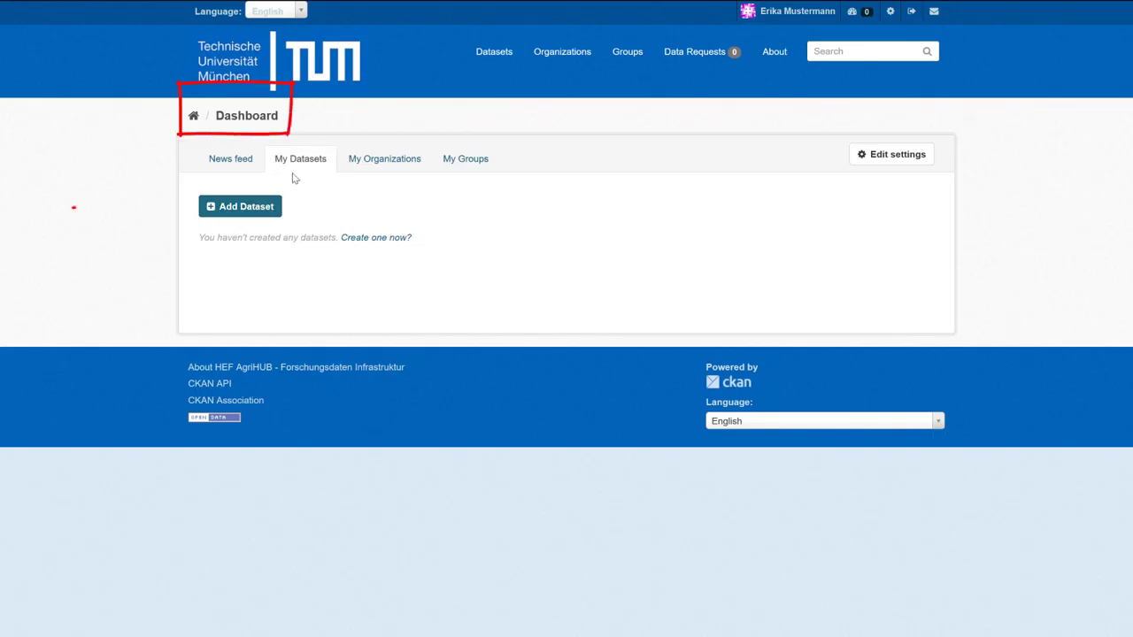
click(403, 171)
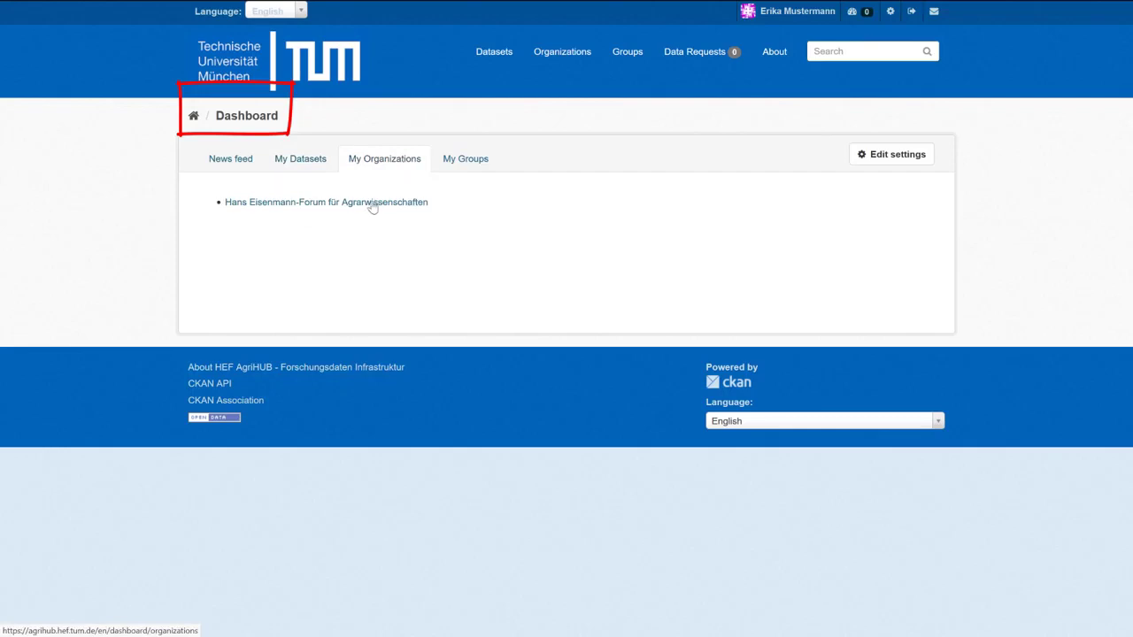
click(371, 206)
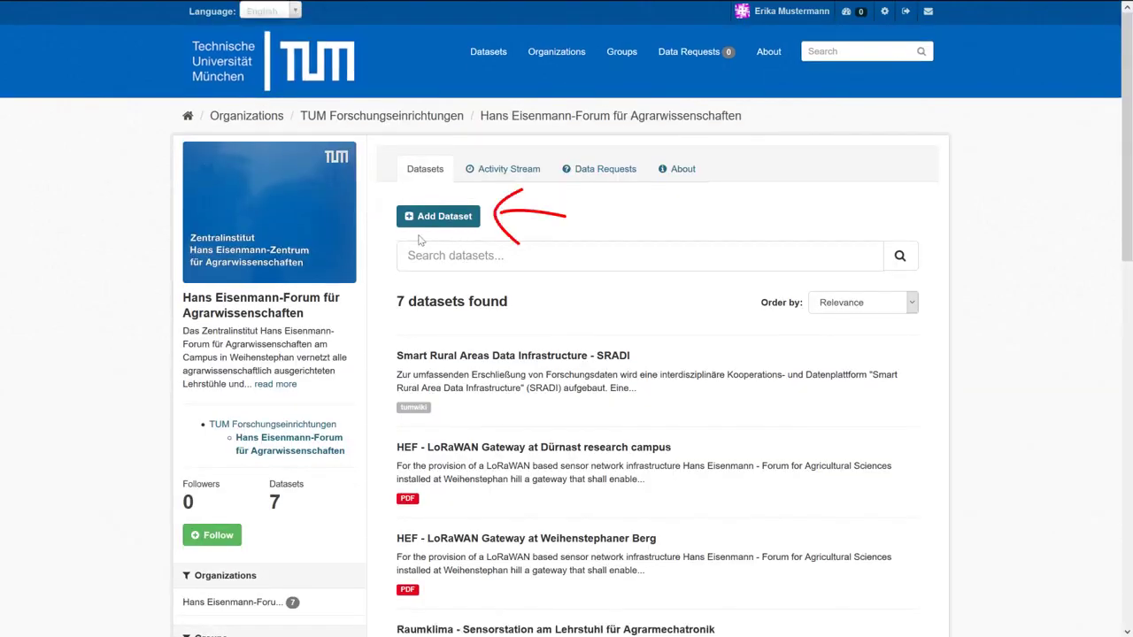
click(486, 53)
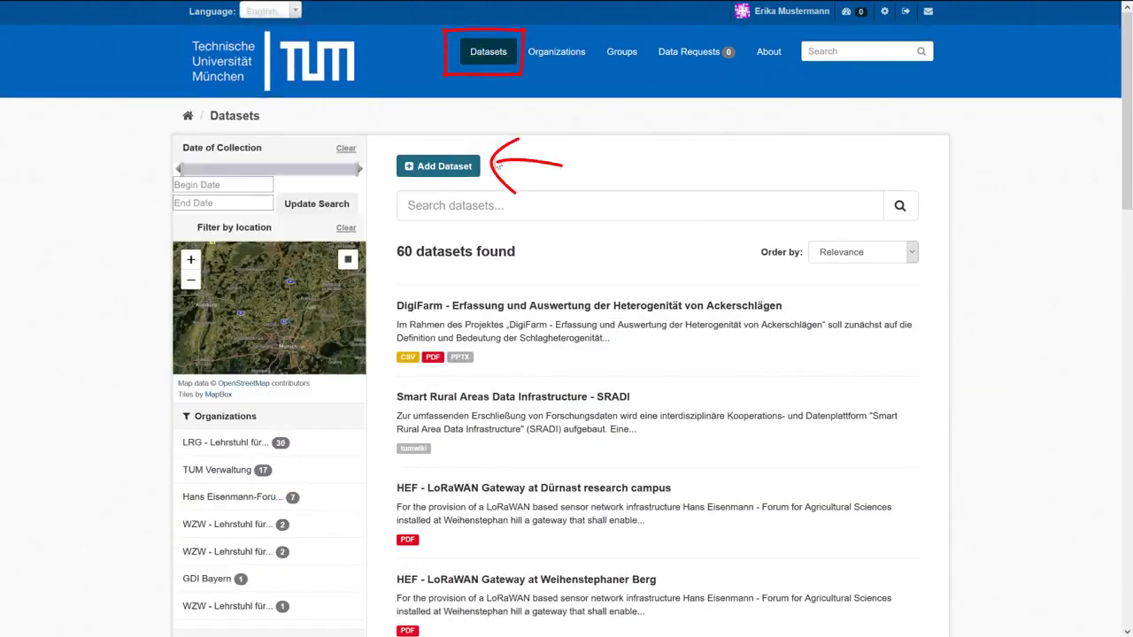
click(419, 171)
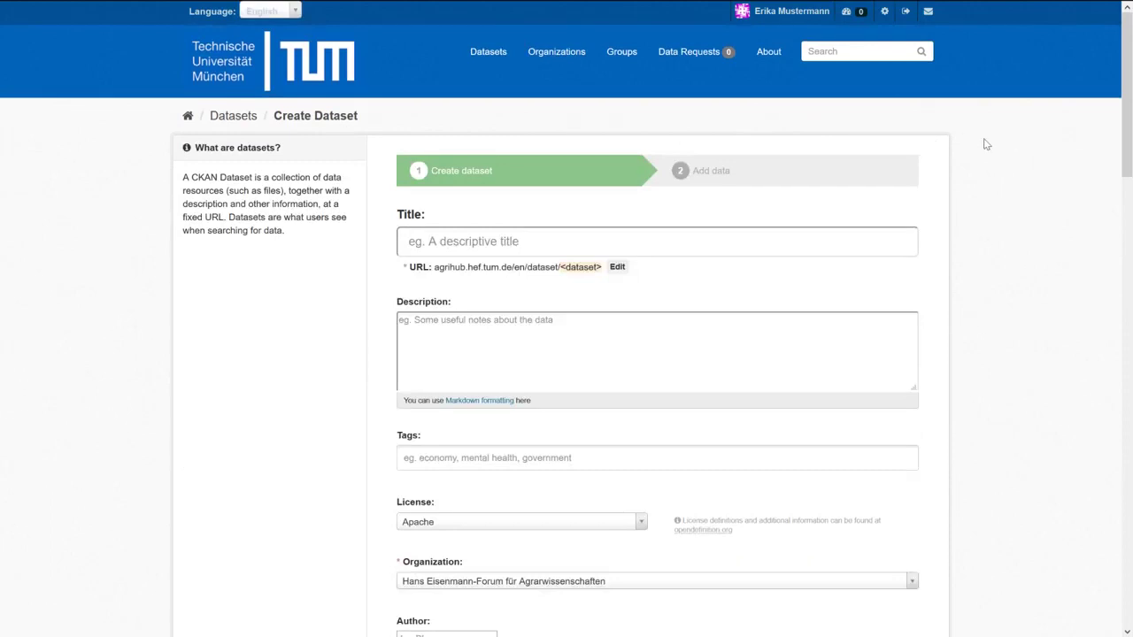
scroll(986, 145, down, 5)
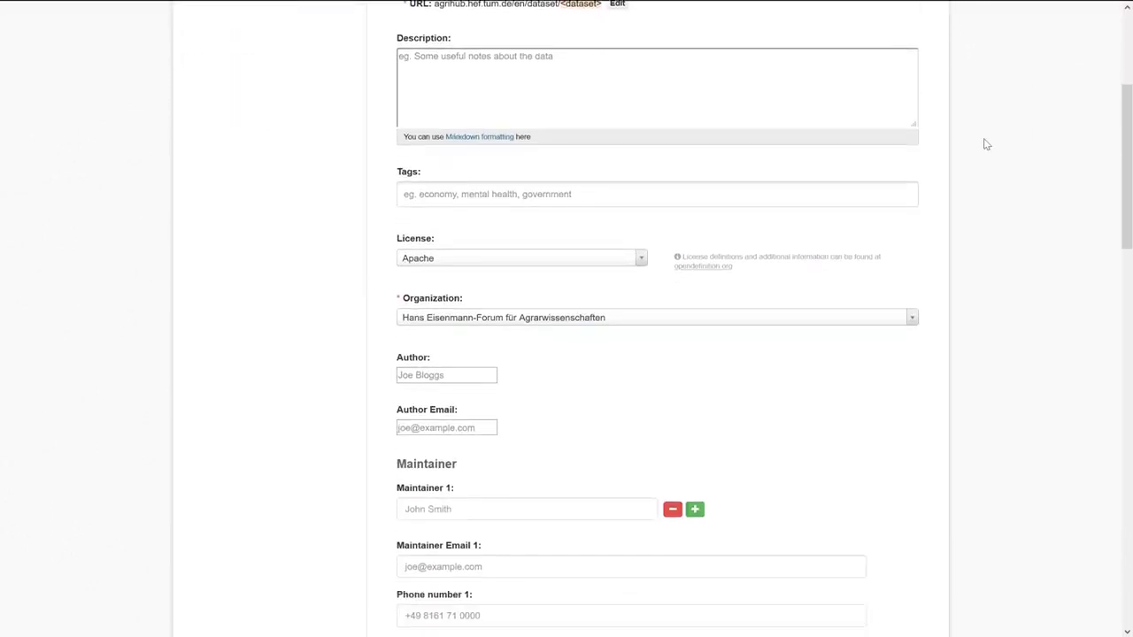
scroll(987, 144, down, 2)
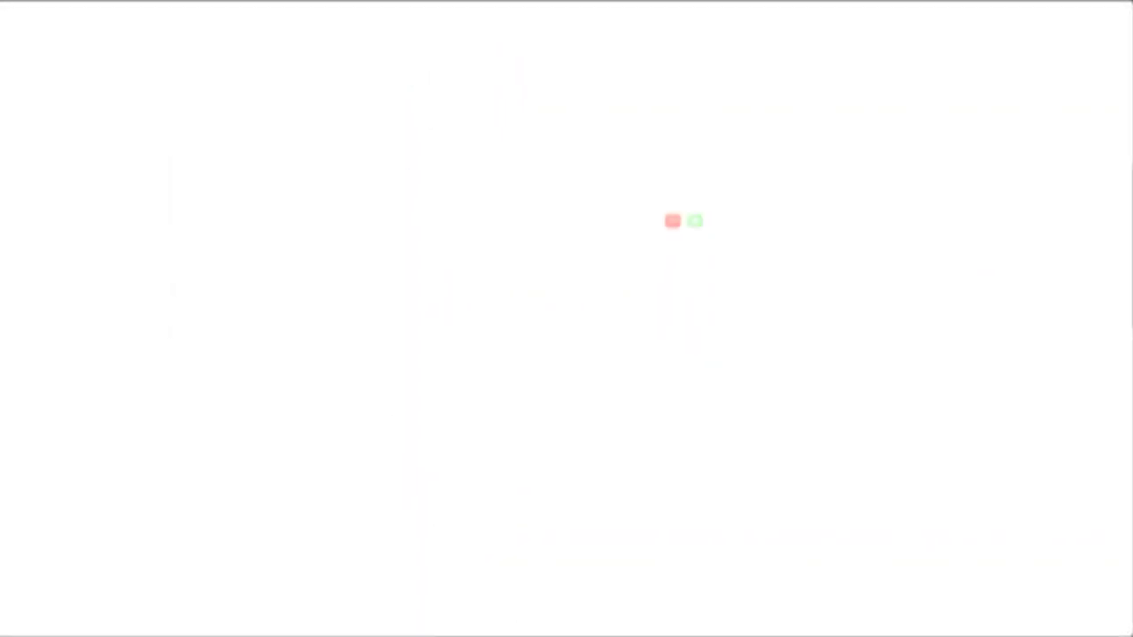
scroll(1059, 463, down, 1)
scroll(1060, 463, down, 5)
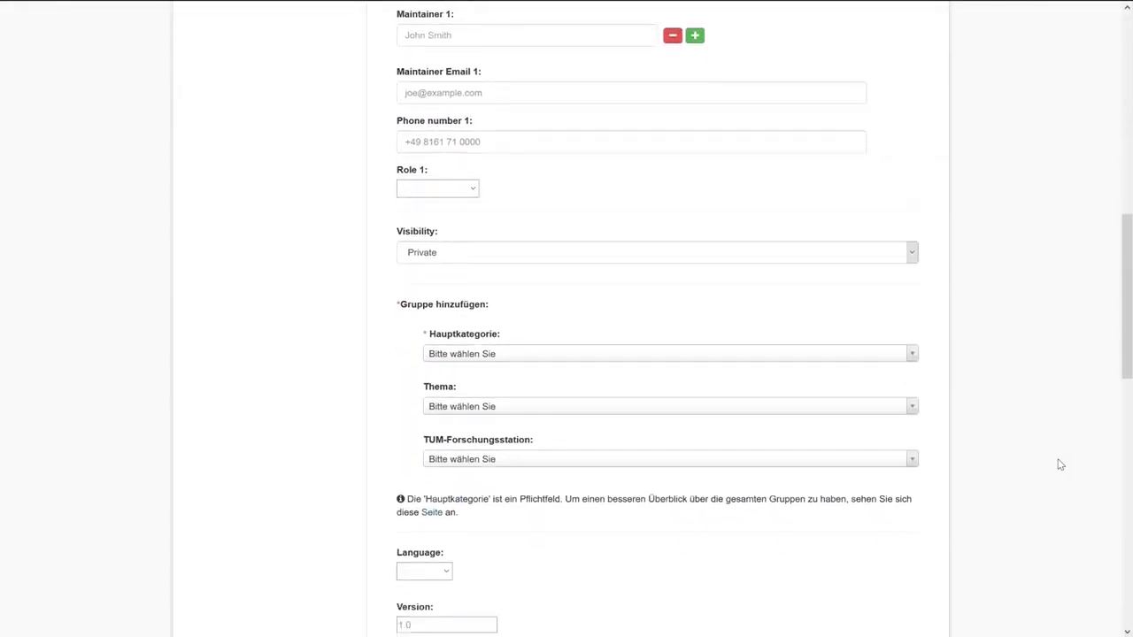
scroll(1060, 464, down, 4)
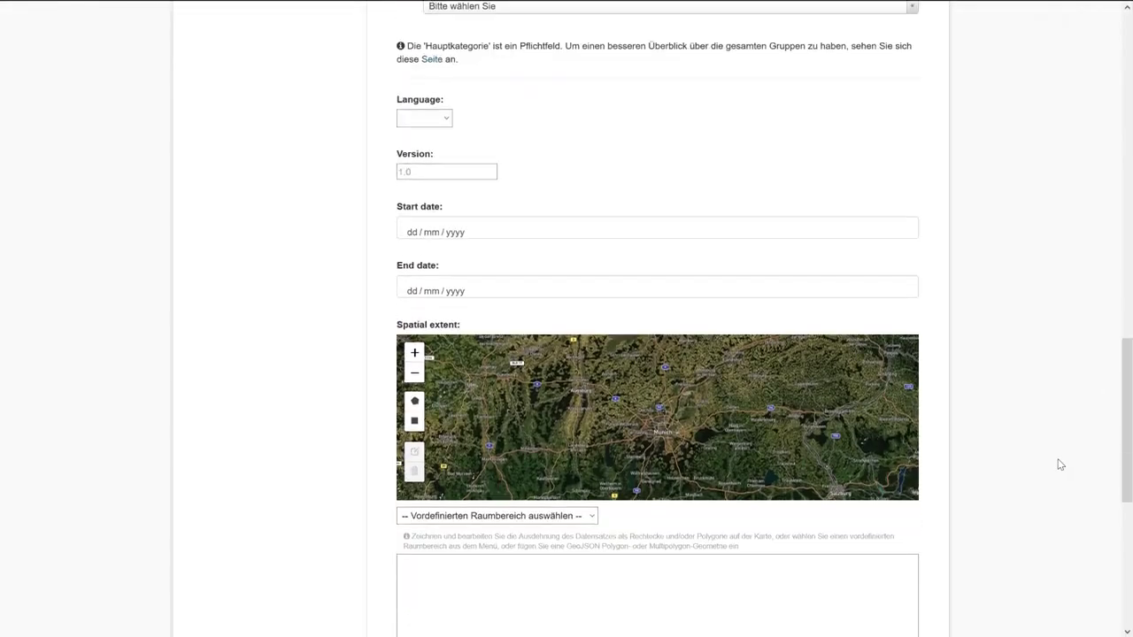
scroll(1060, 463, down, 3)
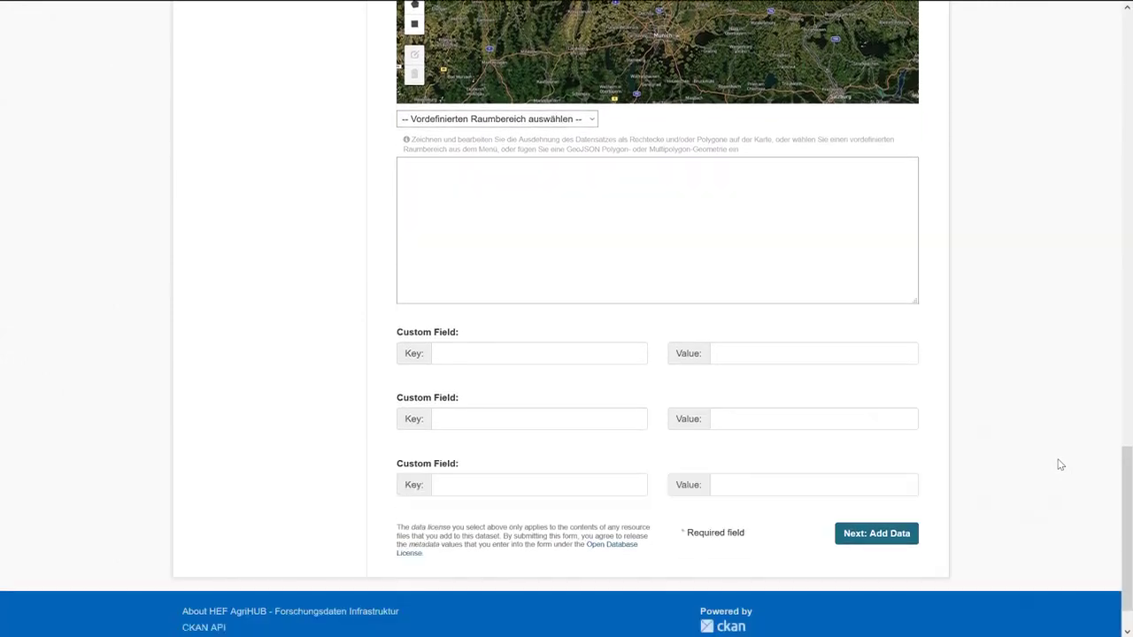
drag(1121, 505, 1091, 59)
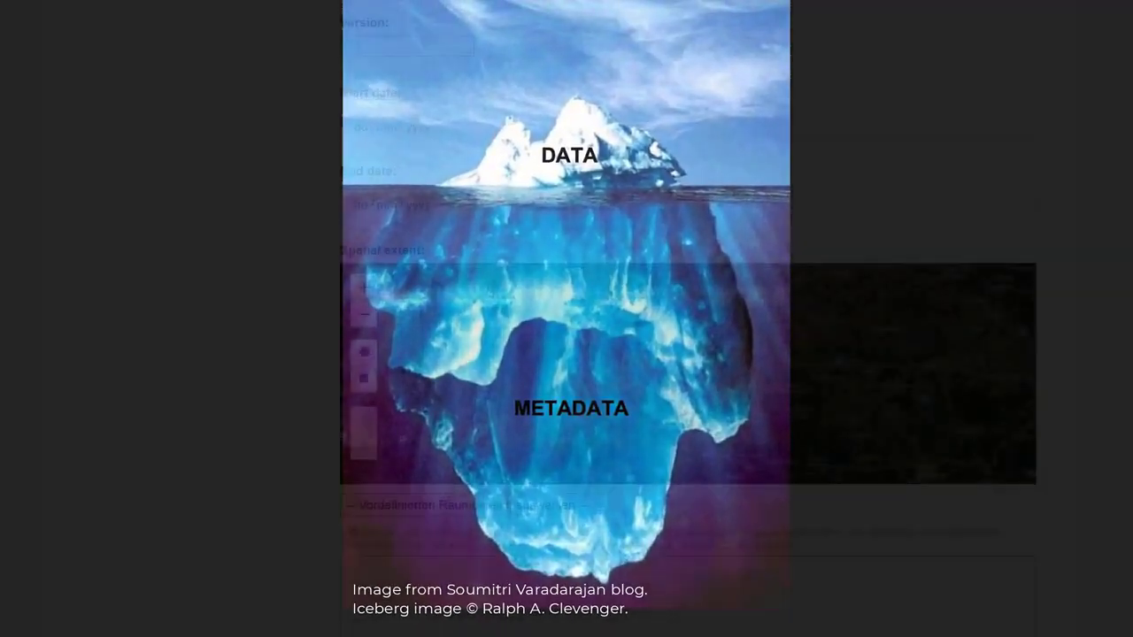
Scroll through the DigiFarm dataset's edit-metadata page to review its title, description and tags.
scroll(688, 354, down, 2)
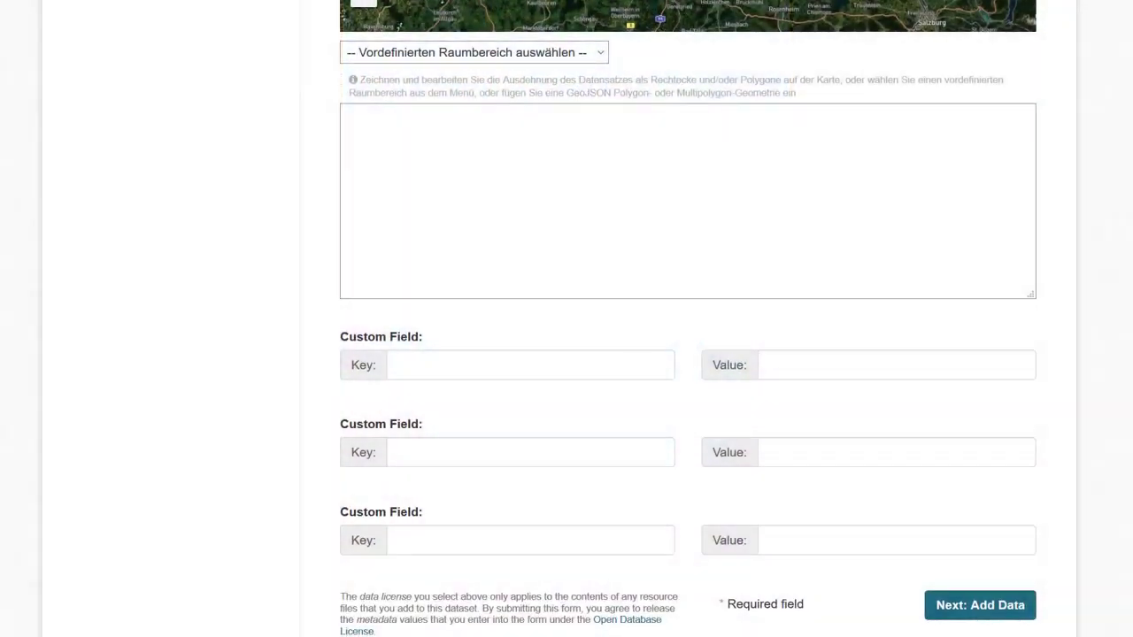
scroll(688, 354, up, 15)
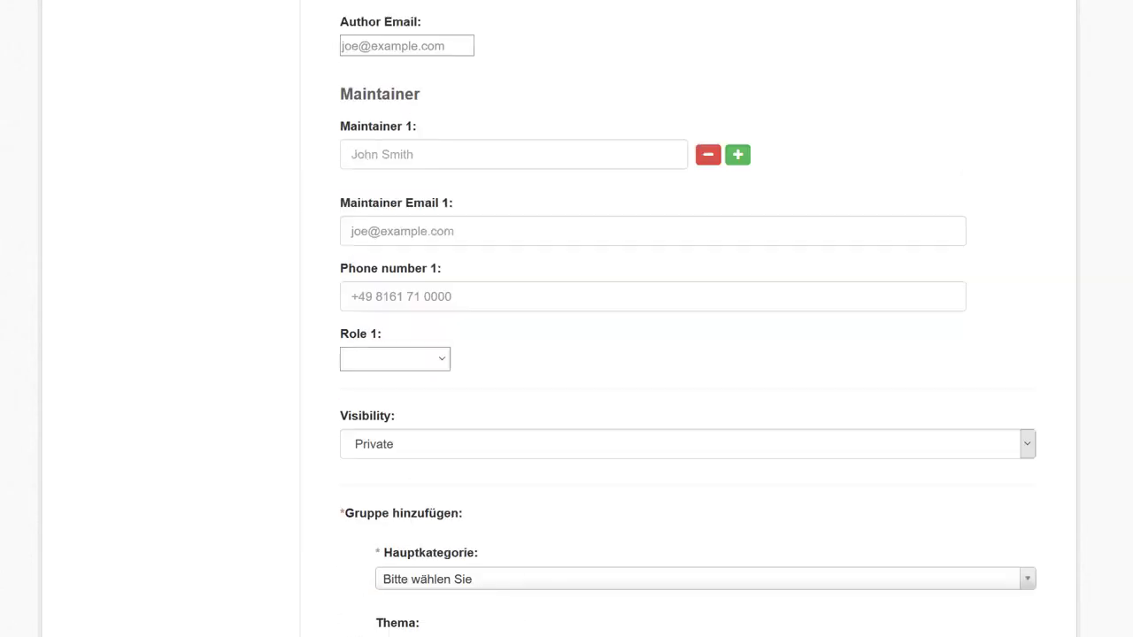
scroll(687, 354, up, 3)
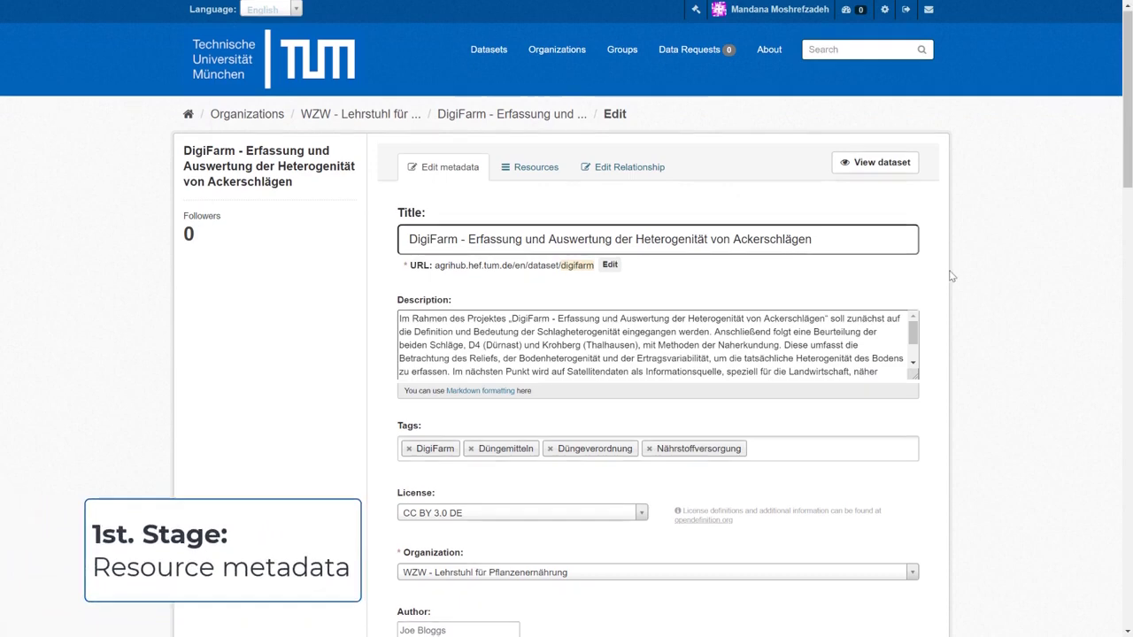
Scroll down the Edit metadata form and check the End date calendar without changing it.
scroll(951, 277, down, 3)
scroll(952, 277, down, 5)
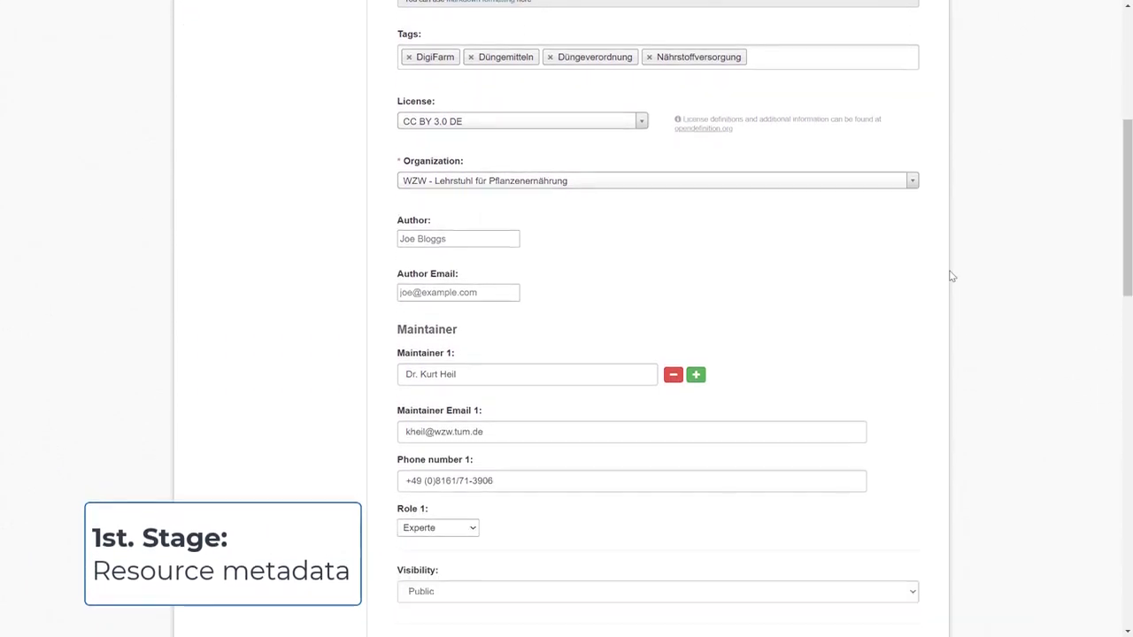
scroll(951, 277, down, 6)
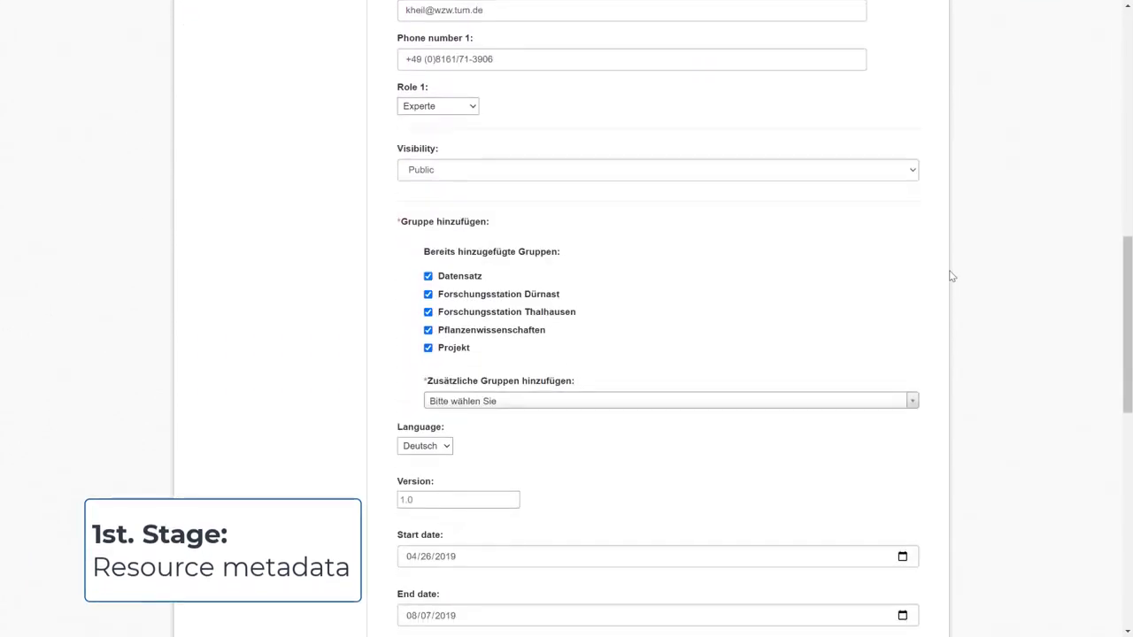
scroll(956, 276, down, 3)
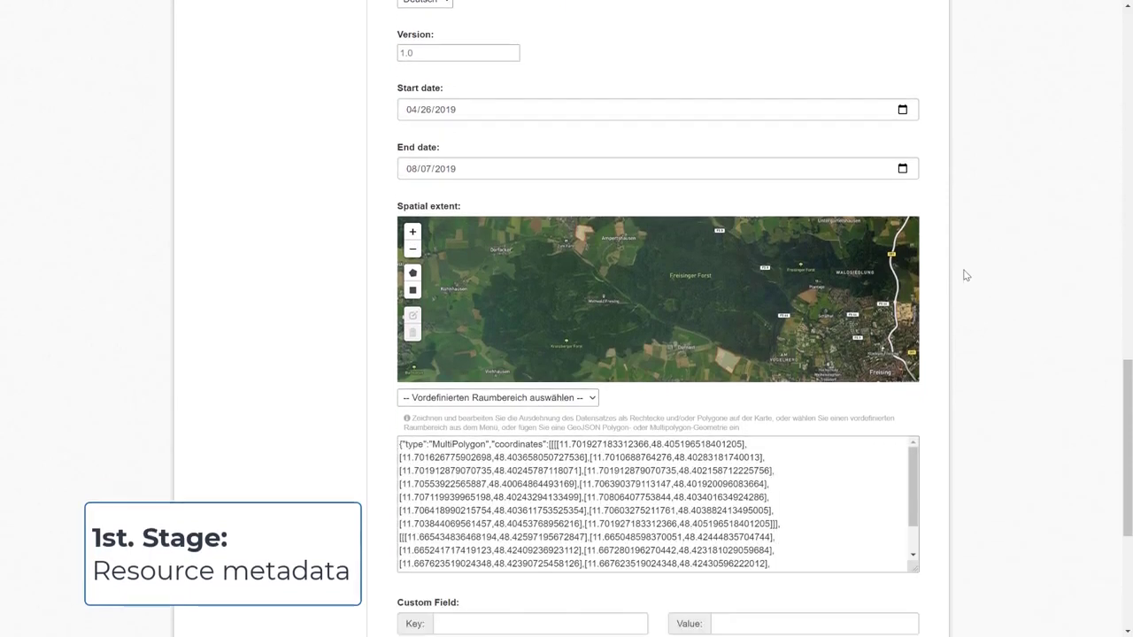
click(903, 169)
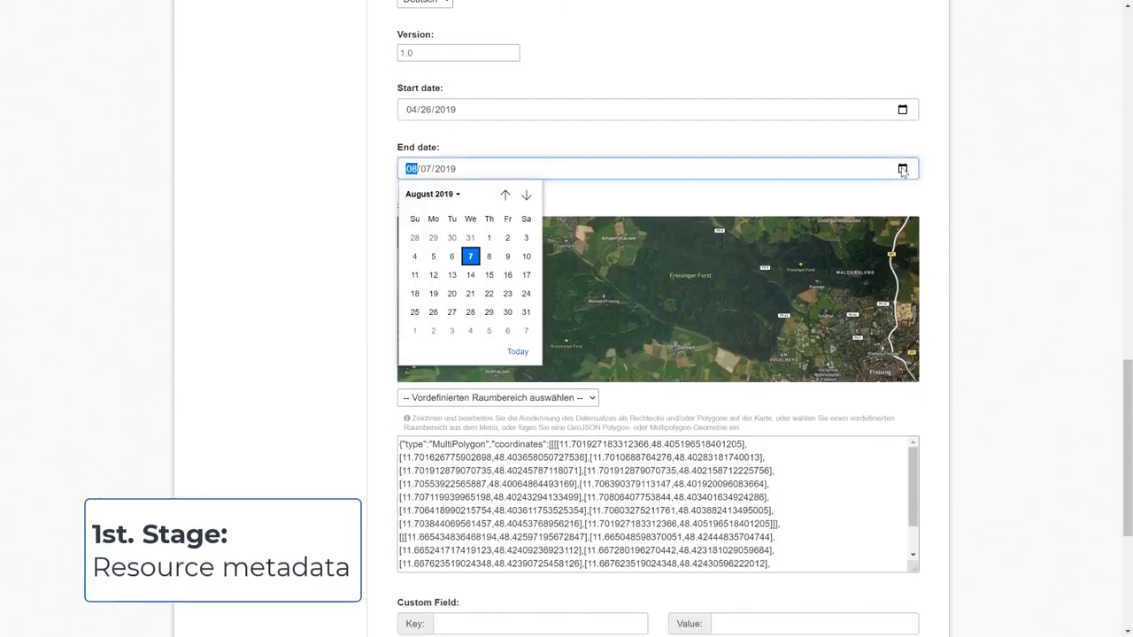
click(979, 166)
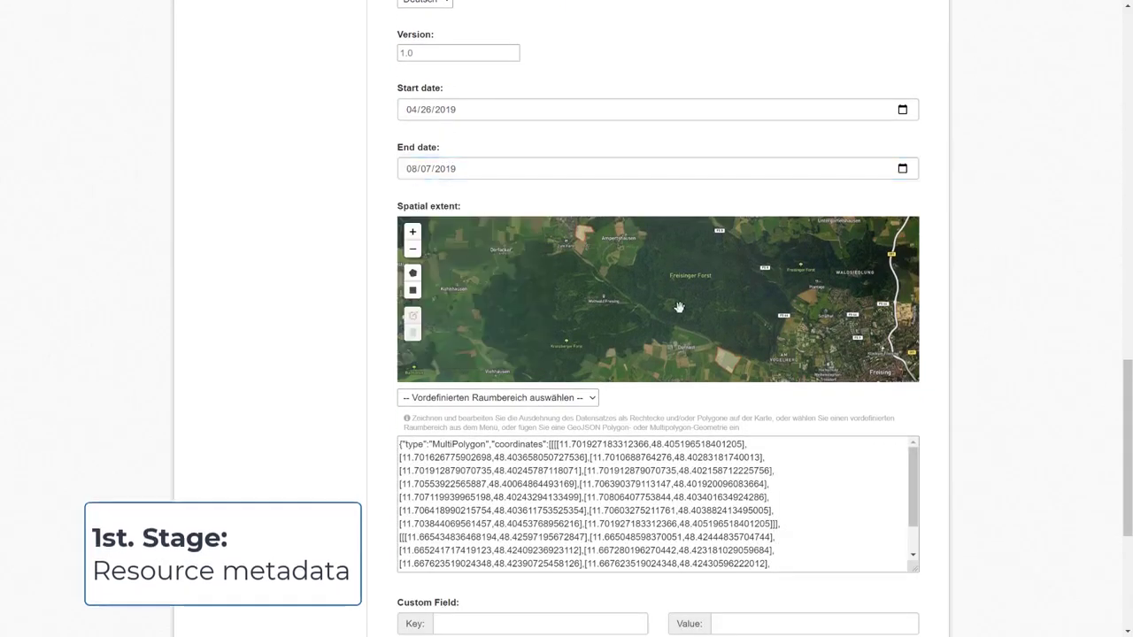
Pan the Spatial extent satellite map around the outlined field.
scroll(730, 372, up, 5)
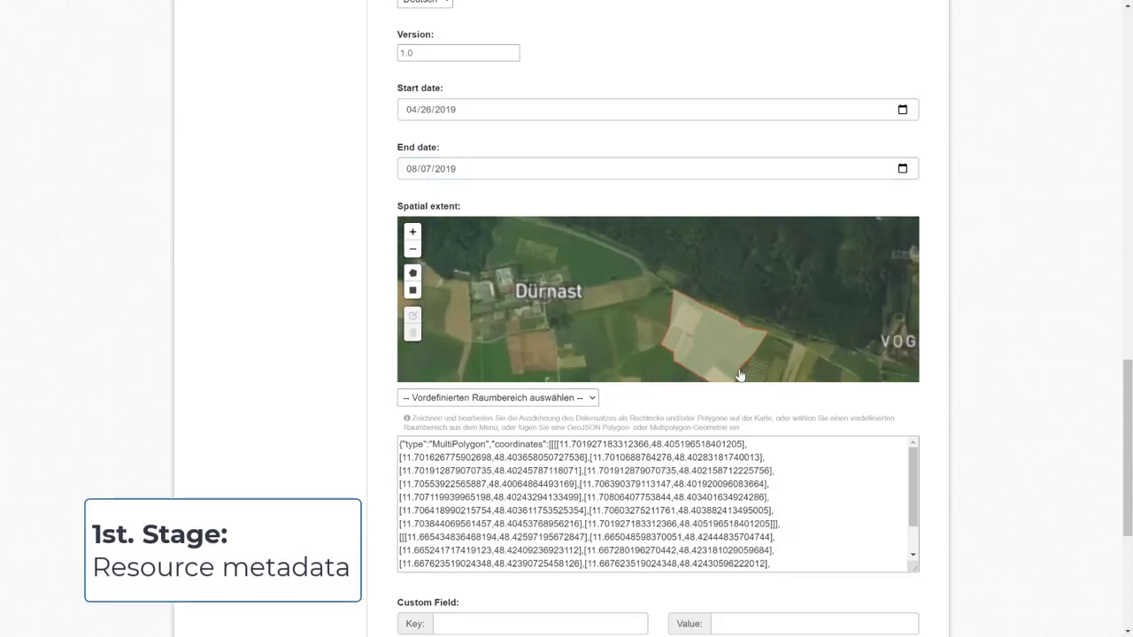
drag(696, 338, 678, 310)
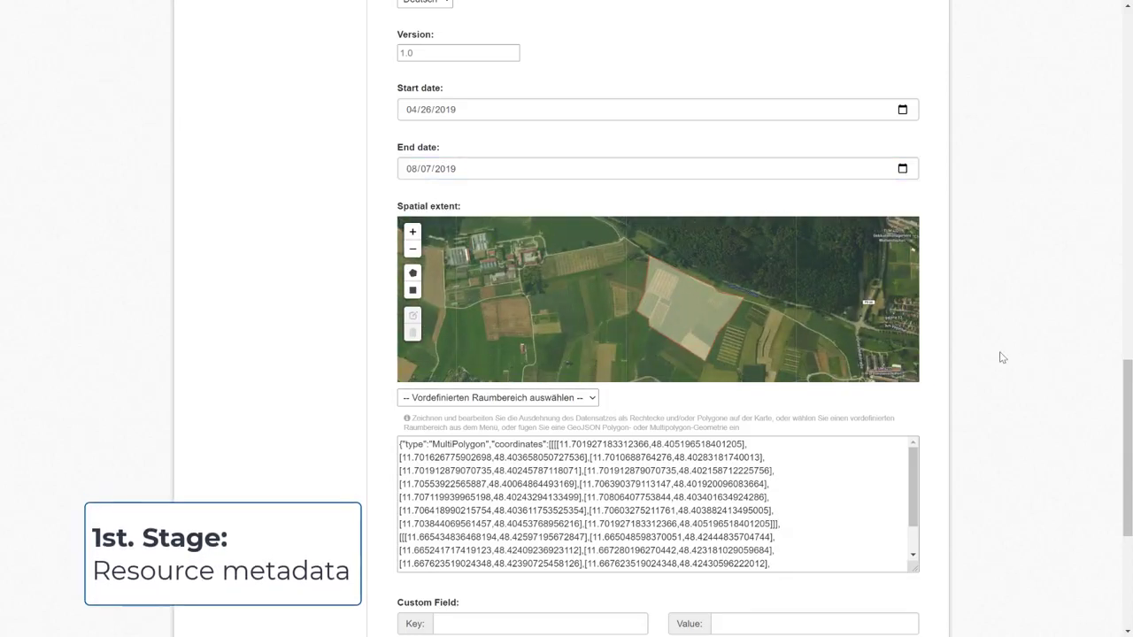
drag(1124, 429, 1104, 117)
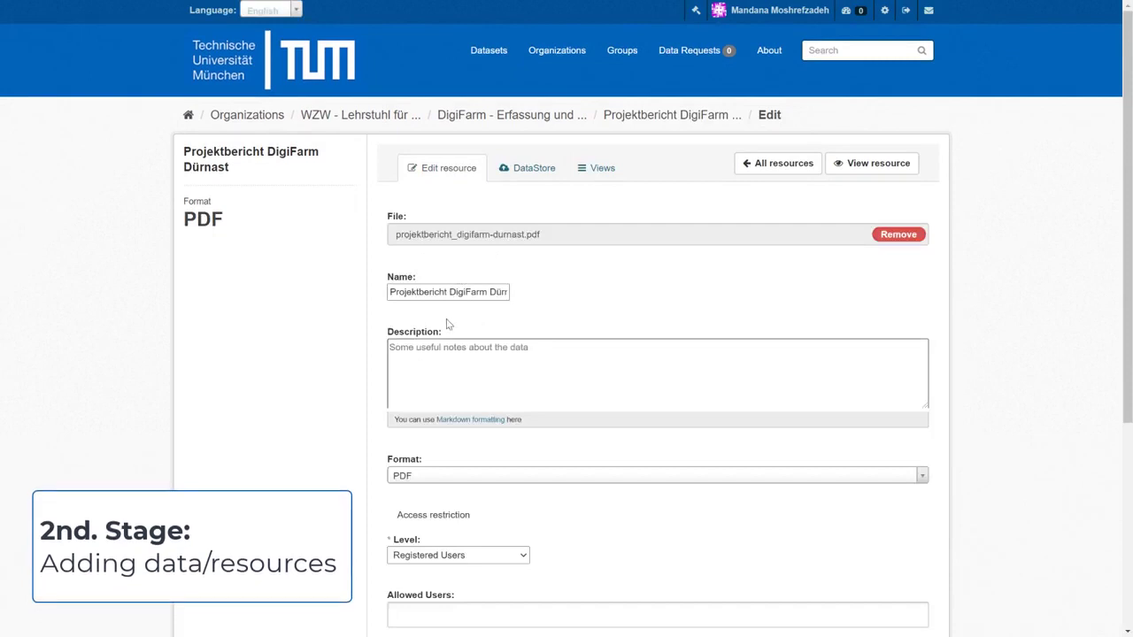
Leave the Projektbericht DigiFarm Dürnast resource edit page for the personal Dashboard.
scroll(448, 325, down, 1)
scroll(447, 326, down, 4)
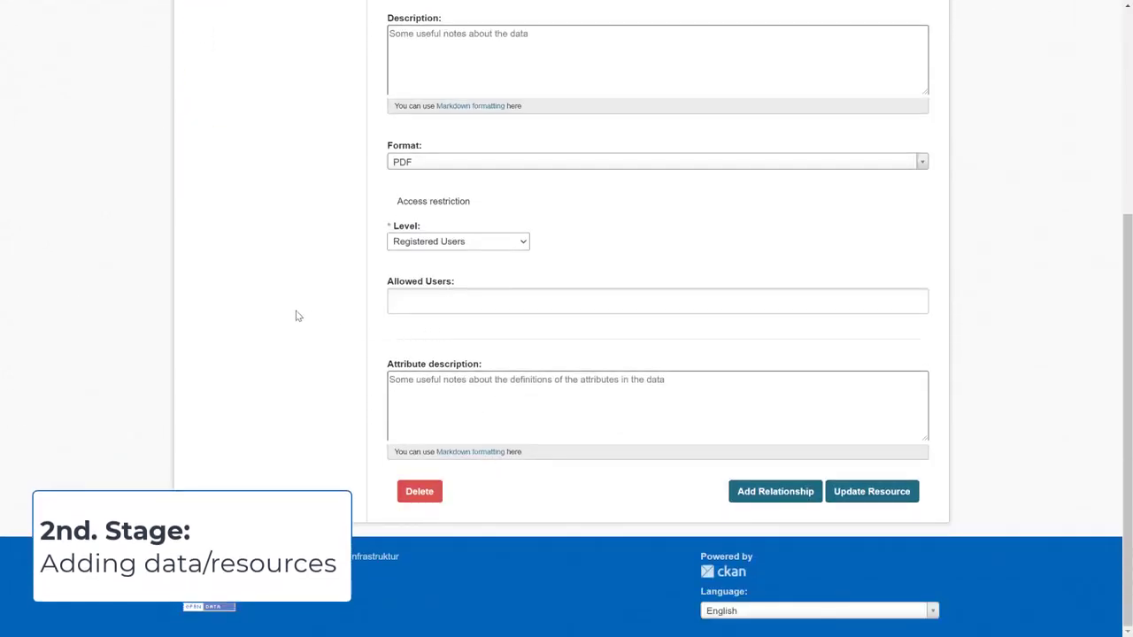
scroll(297, 316, up, 4)
scroll(297, 316, up, 1)
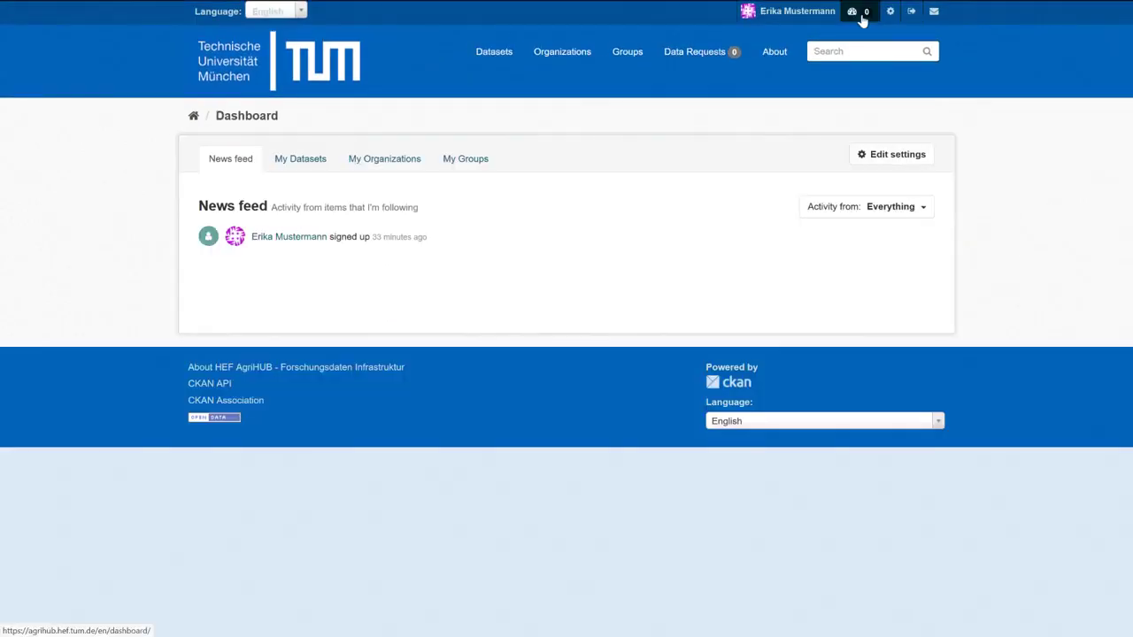
click(860, 11)
From the empty My Datasets tab, start a new dataset and place the cursor in its Title field.
click(285, 164)
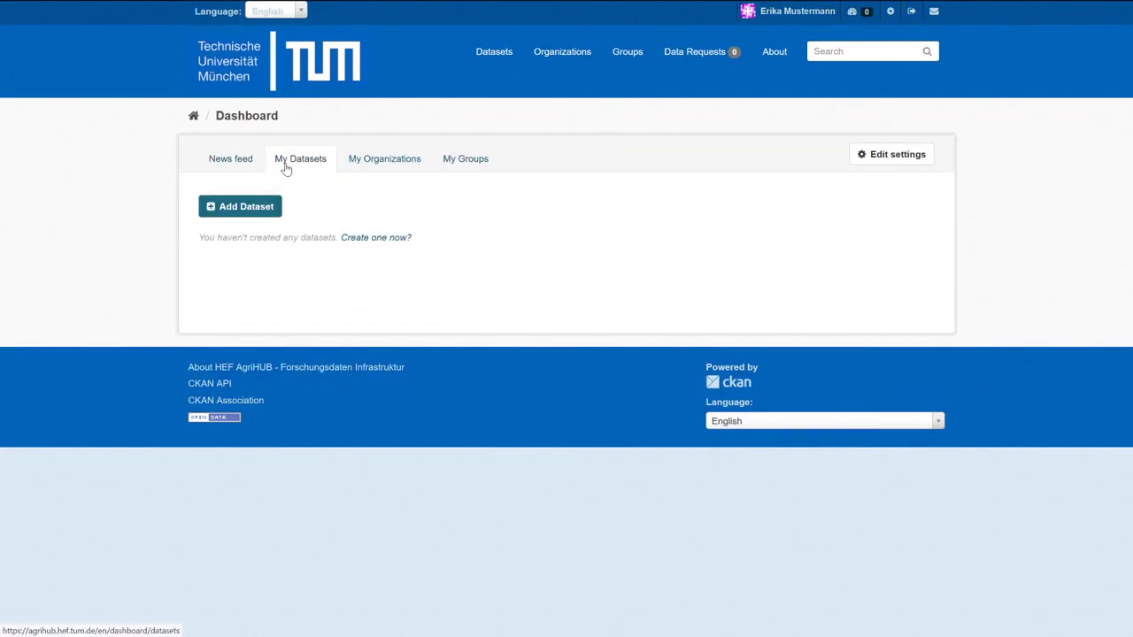
click(236, 212)
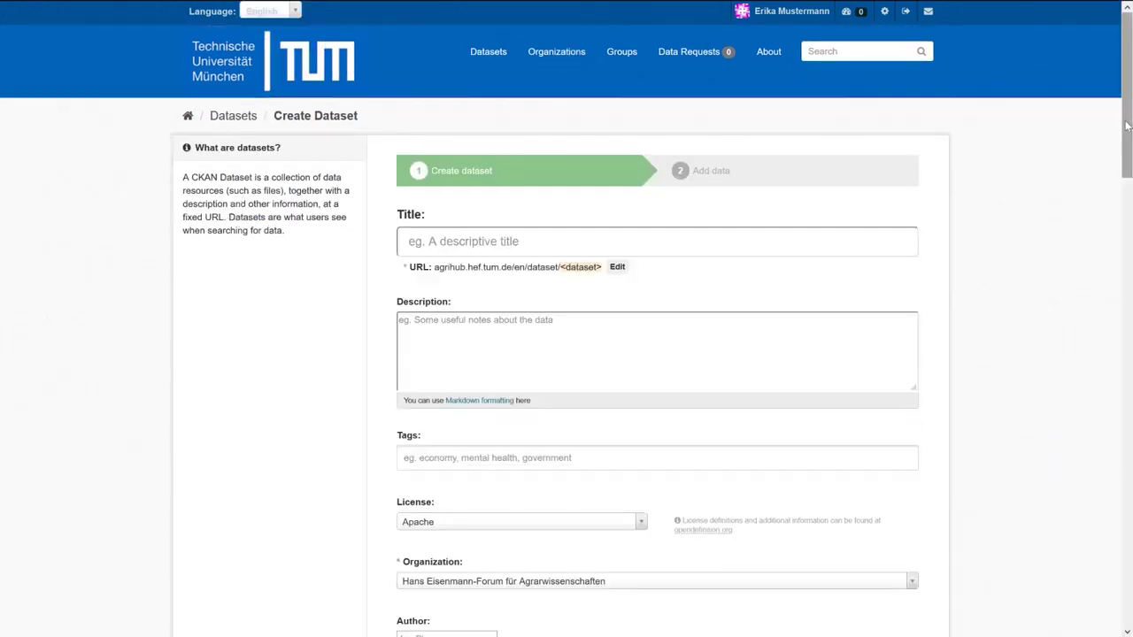
scroll(1097, 247, down, 6)
scroll(1103, 274, down, 8)
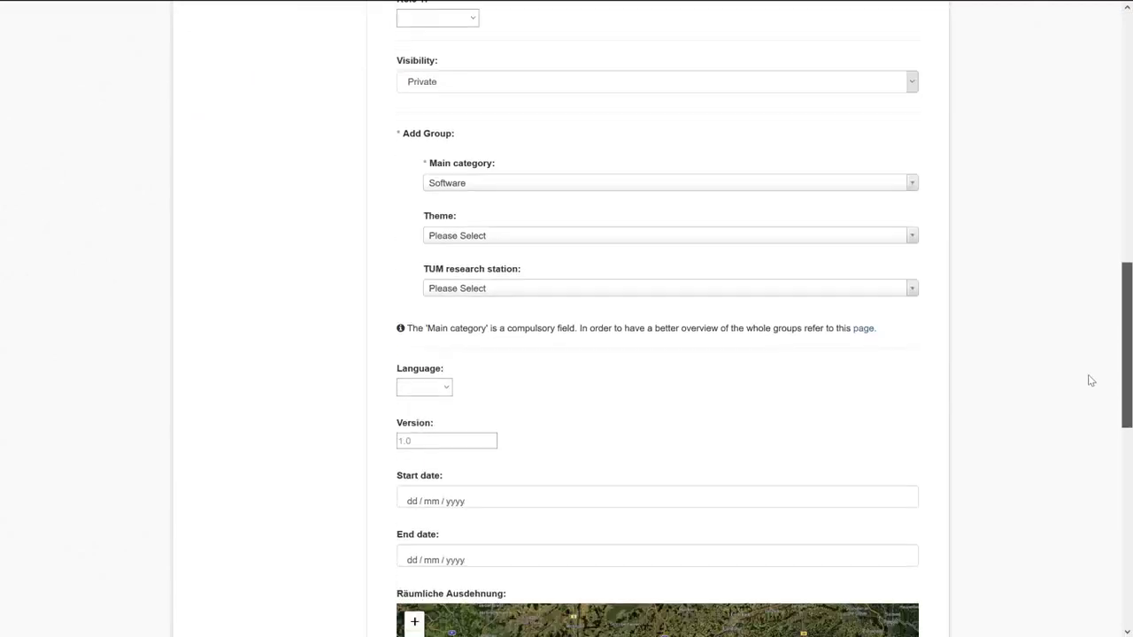
scroll(1097, 485, up, 7)
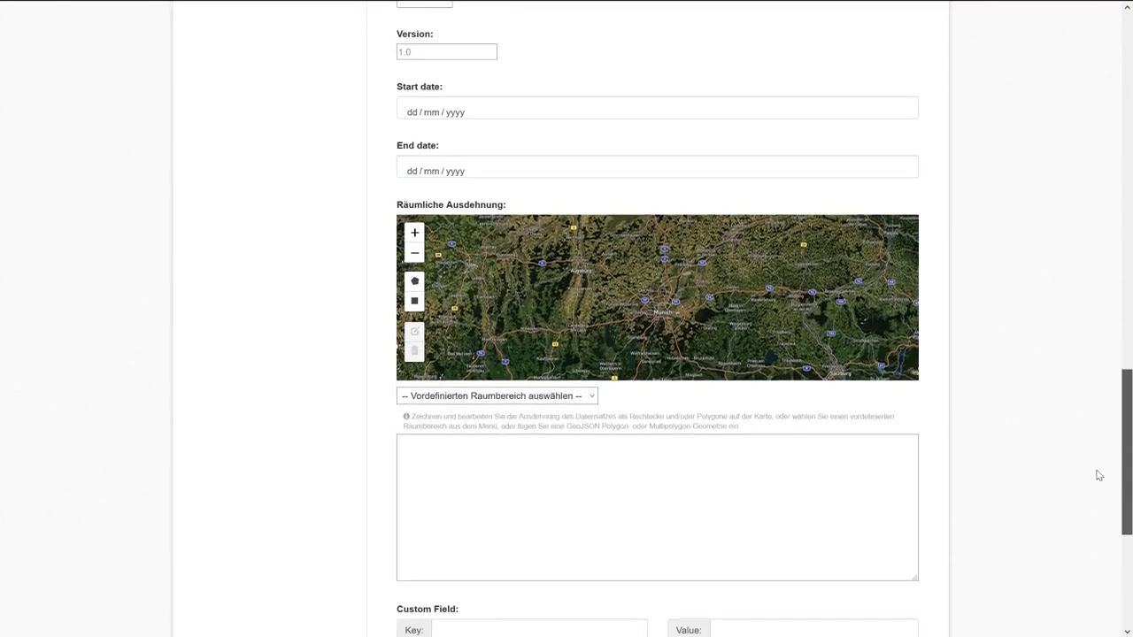
scroll(1104, 303, up, 7)
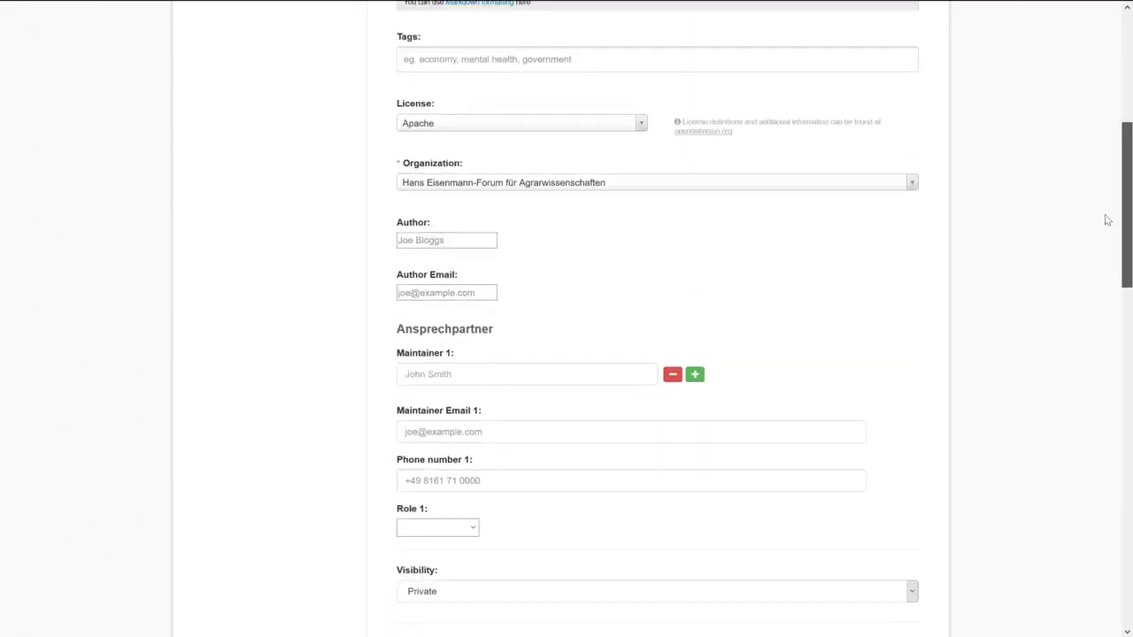
click(561, 237)
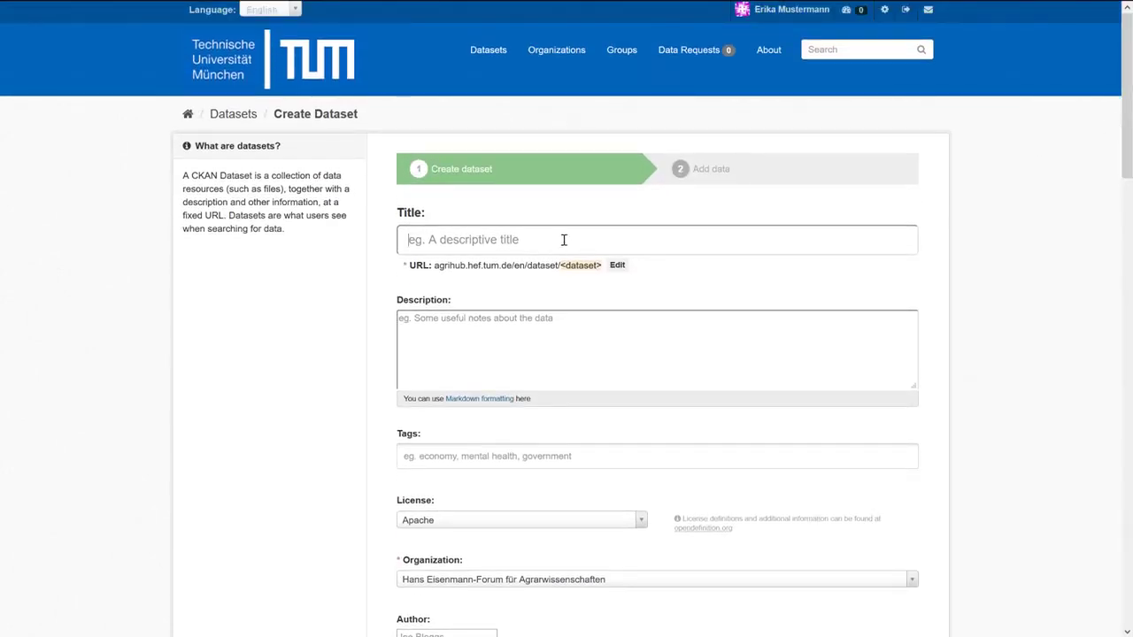
Title the dataset 'Soil Nutrients Monitoring' and highlight the generated soil-nutrients-monitoring URL slug.
text(Soil )
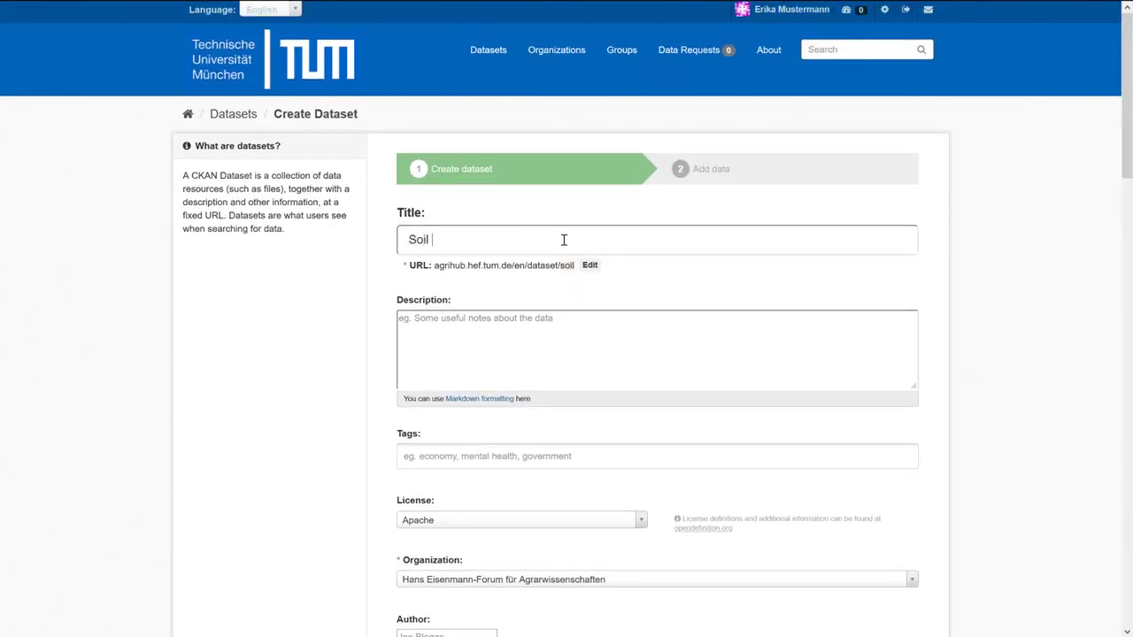
text(Nutr)
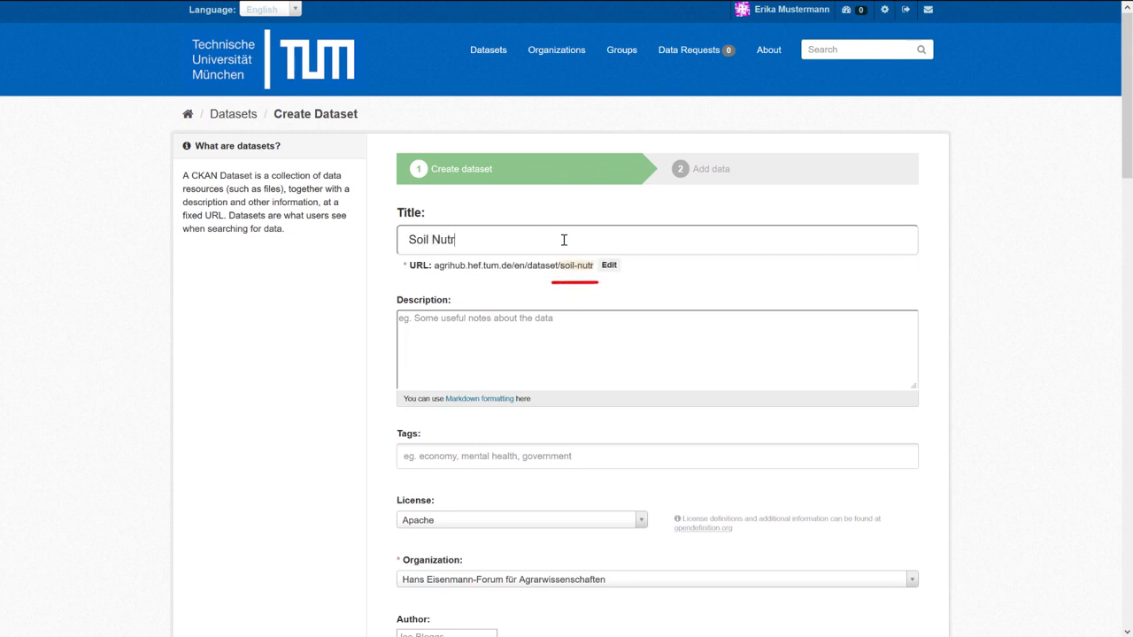
text(ients Mo)
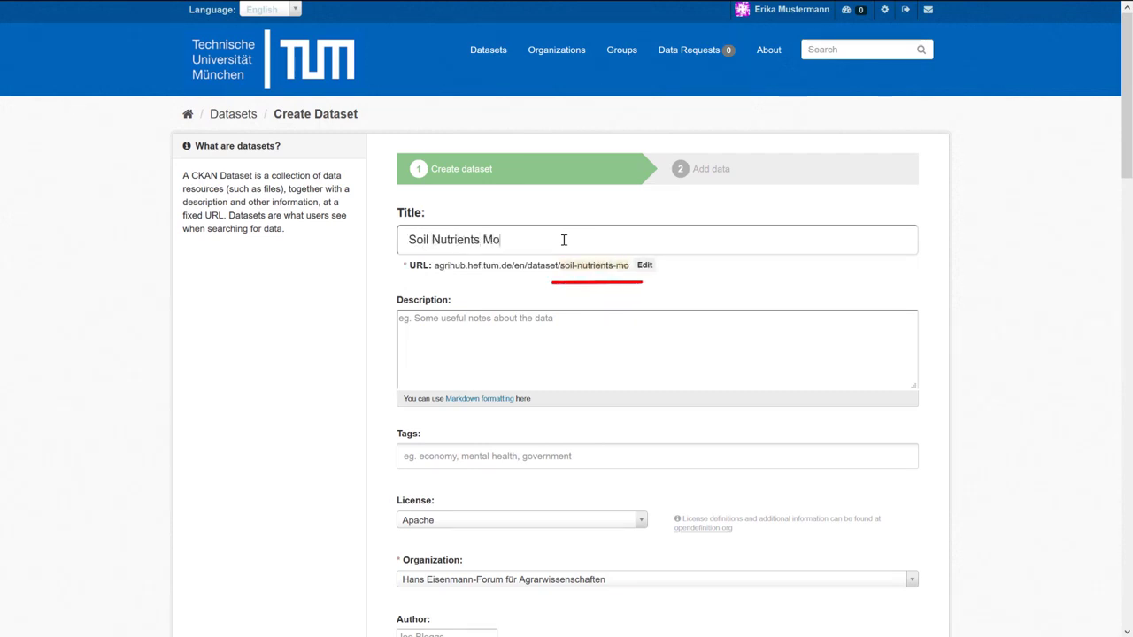
text(nitoring)
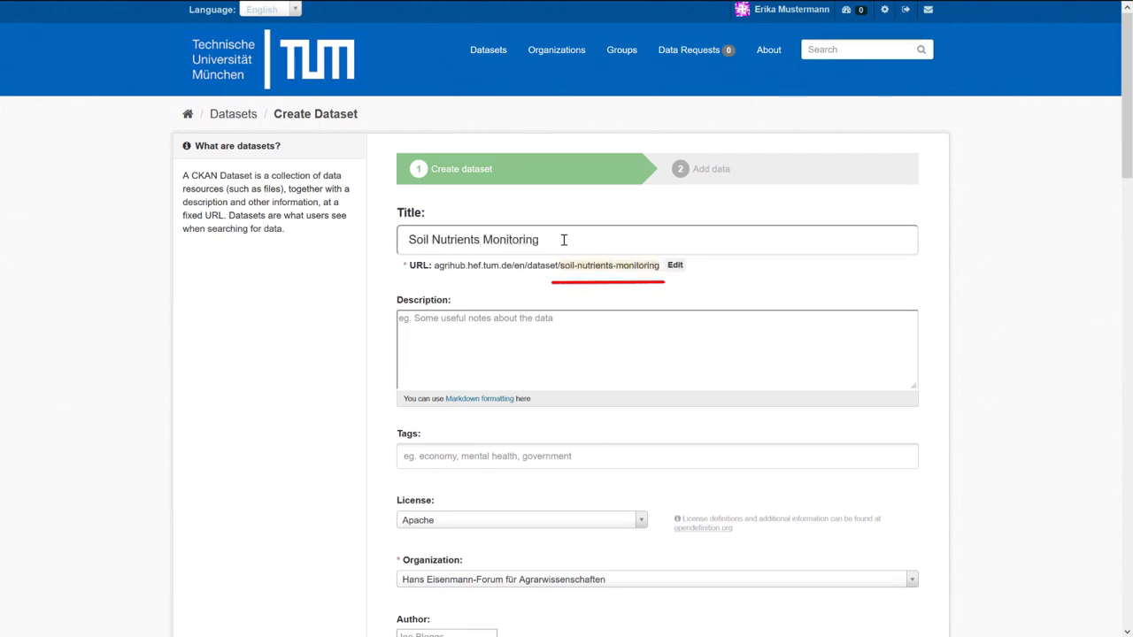
drag(561, 266, 662, 266)
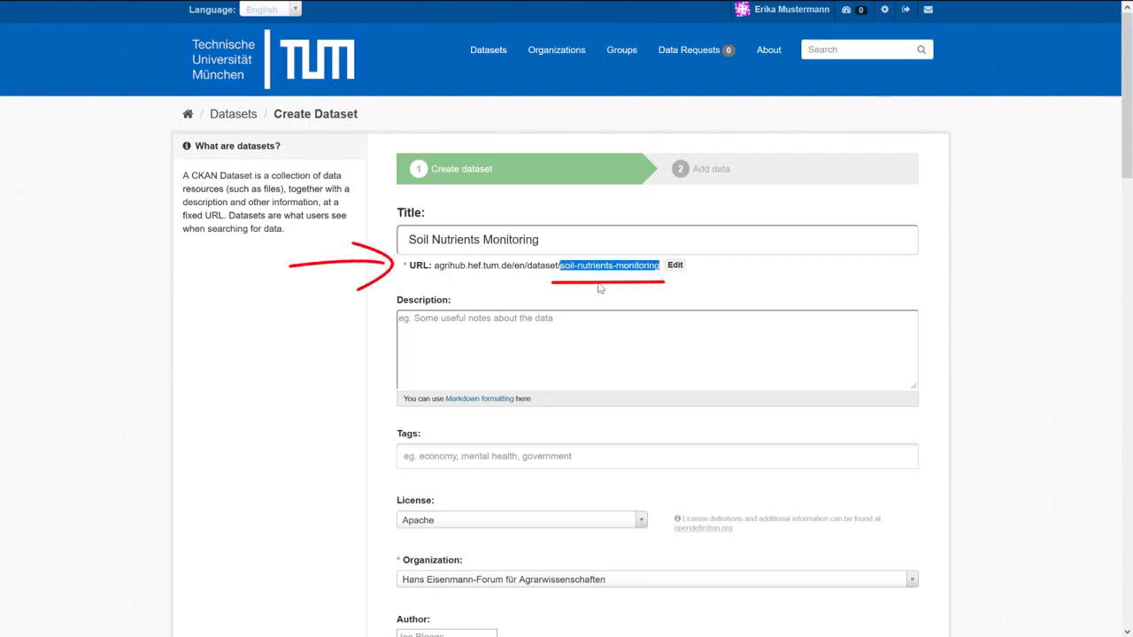
drag(433, 266, 659, 266)
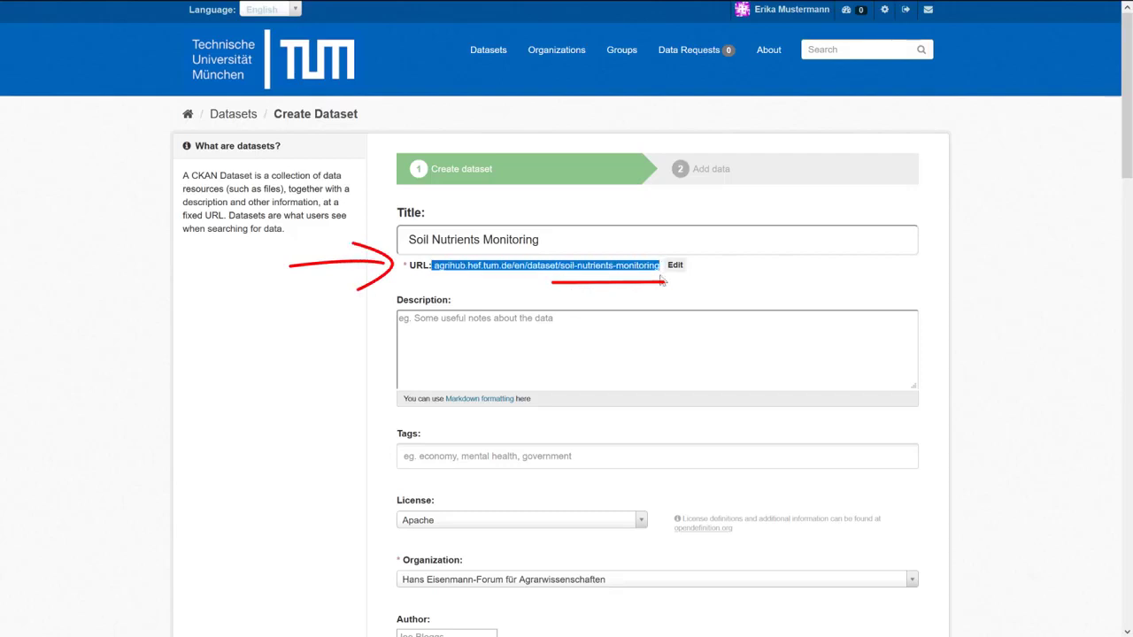
Turn the soil-nutrients-monitoring URL into an editable slug field and place the cursor in it.
click(614, 280)
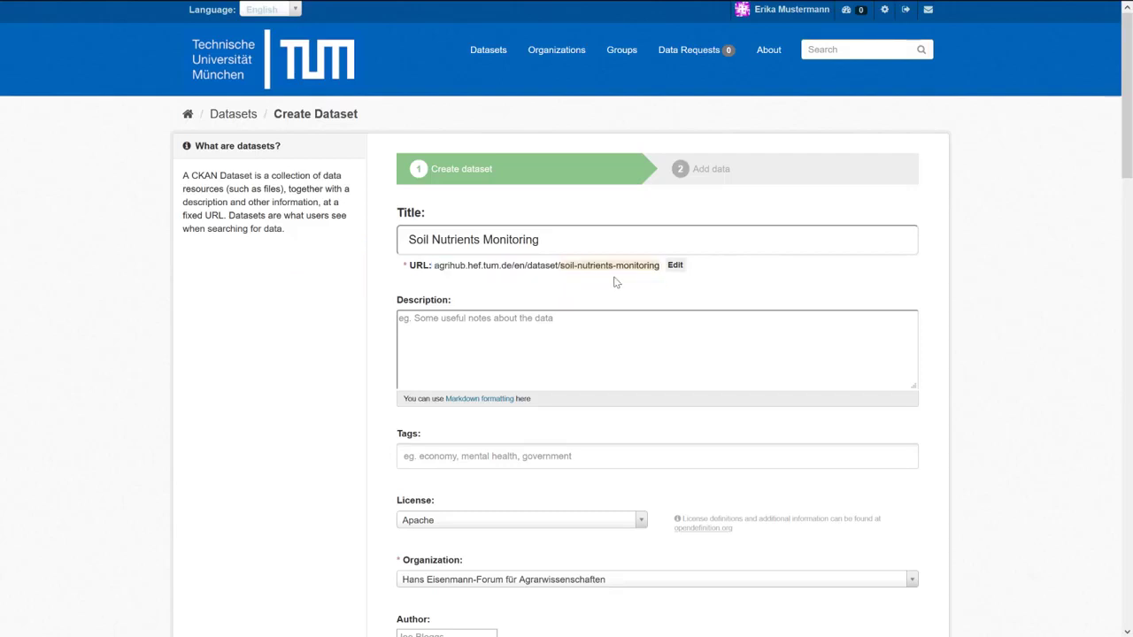
click(674, 266)
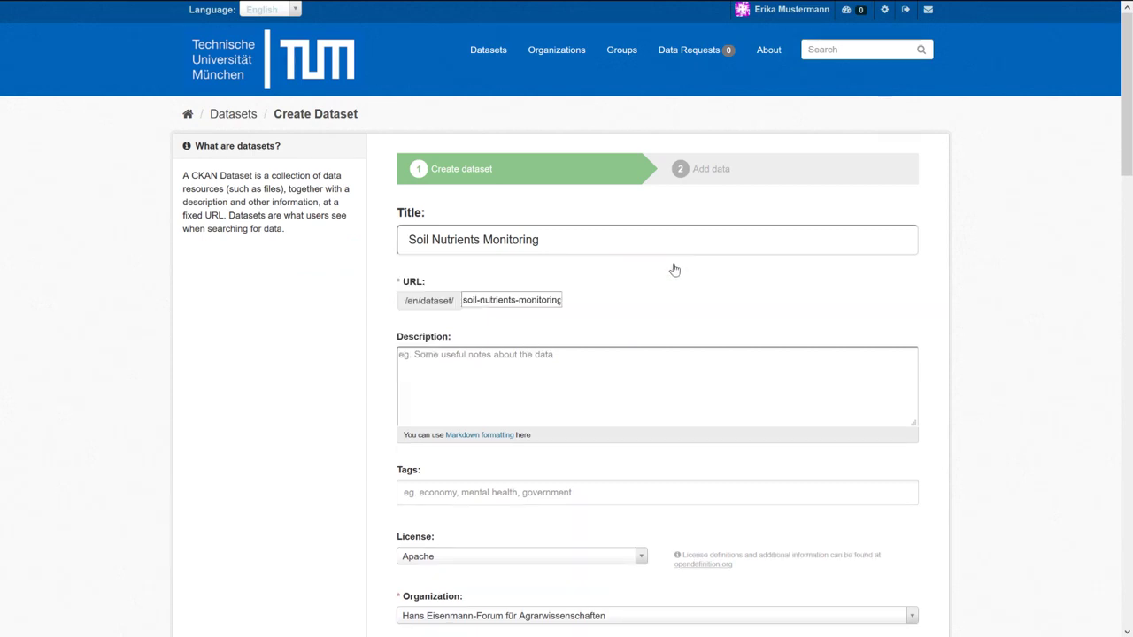
click(492, 299)
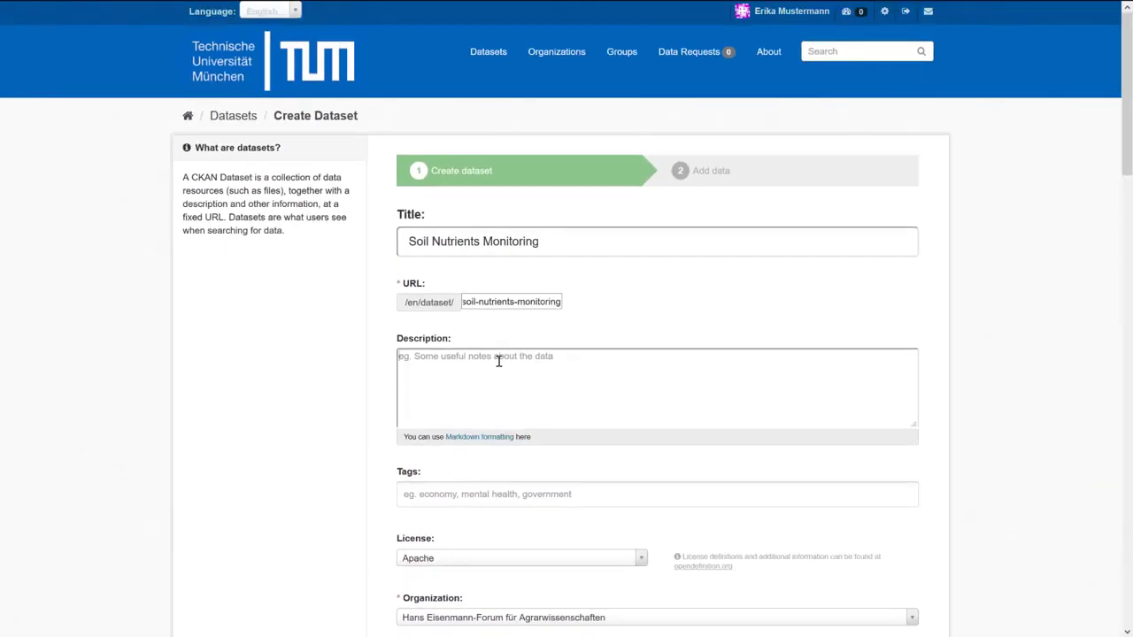
Begin the soil nutrient management description, then bring up the full Markdown syntax guide.
click(498, 361)
text(There)
text(ar)
text(ata during the project.)
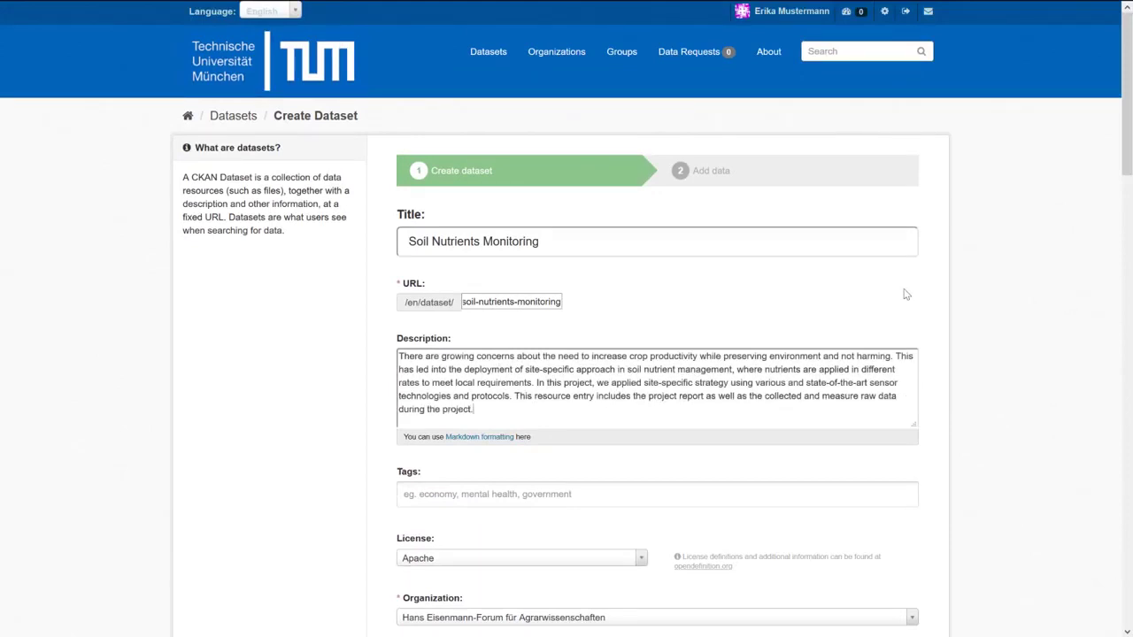
click(477, 442)
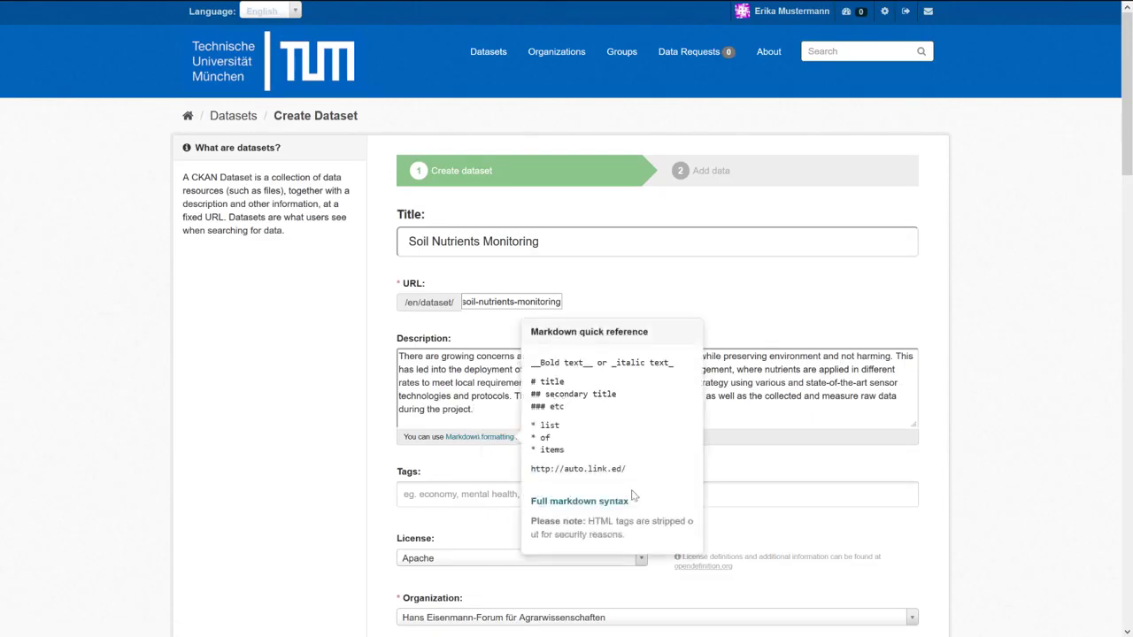
click(580, 502)
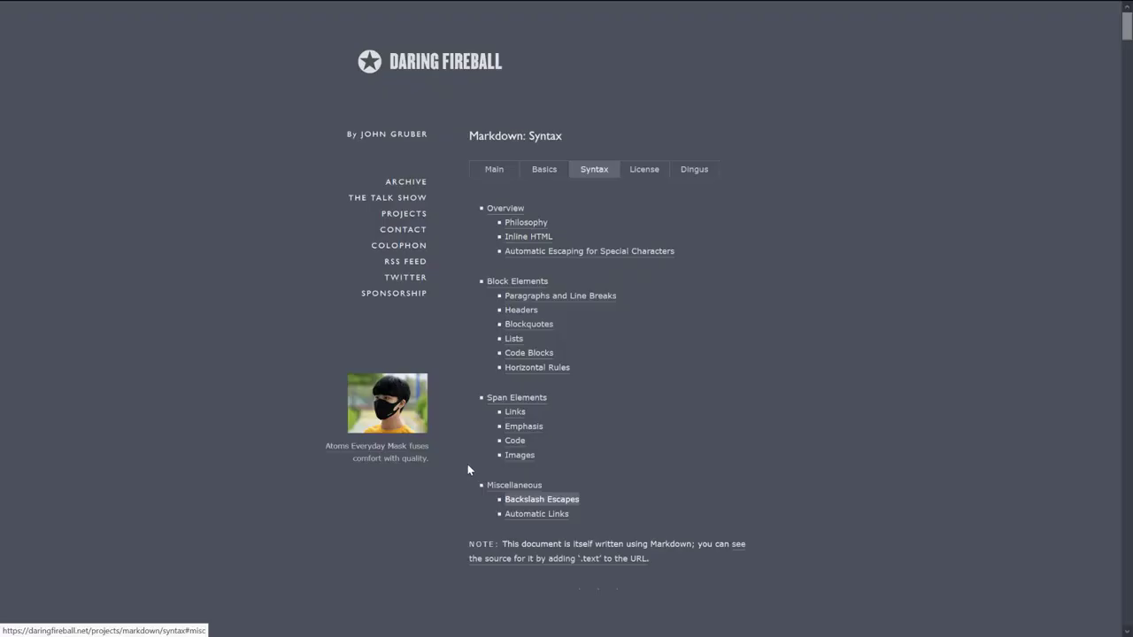
Jump to the Images section of the Markdown syntax page and select the inline image example.
click(519, 455)
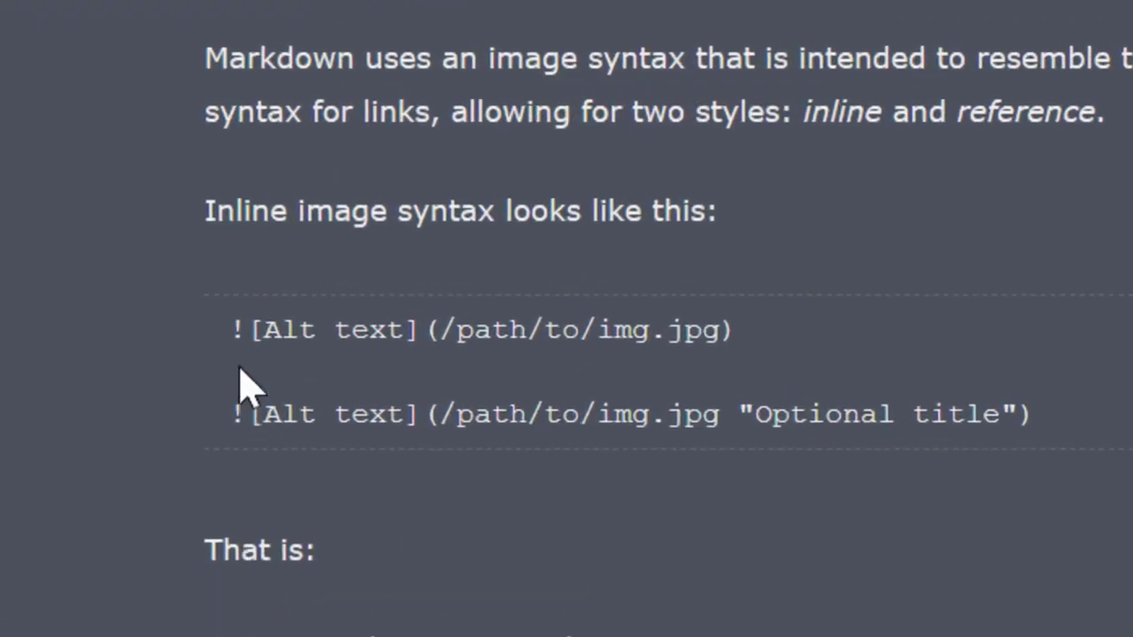
drag(233, 329, 723, 392)
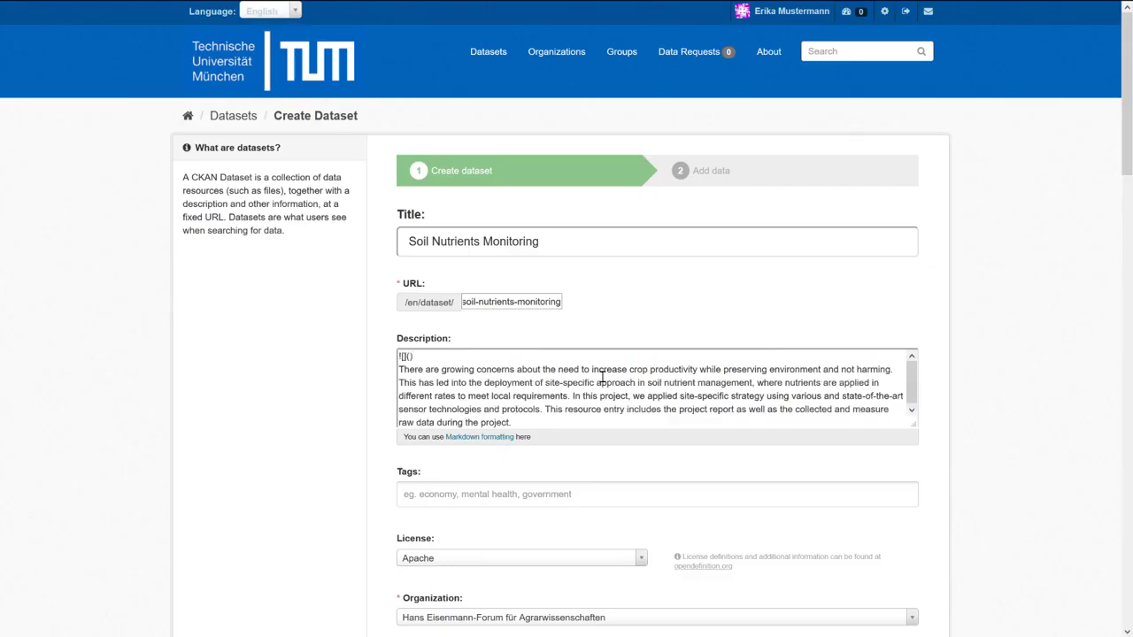
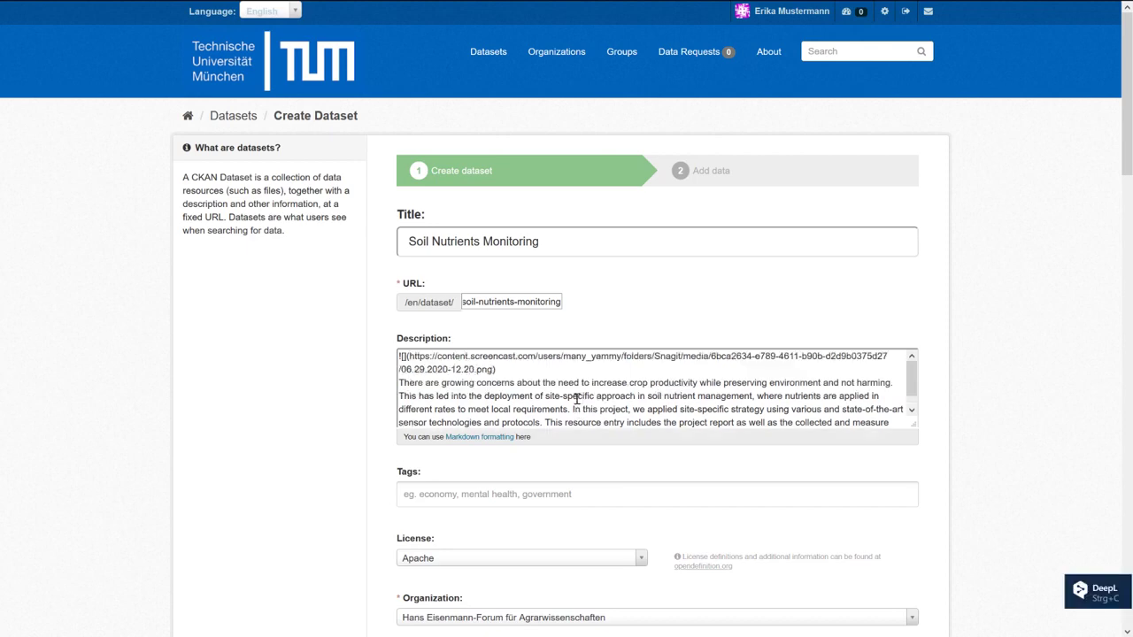
Paste the screencast.com PNG URL into the empty ![]() image tag at the top of the Description.
scroll(576, 399, down, 1)
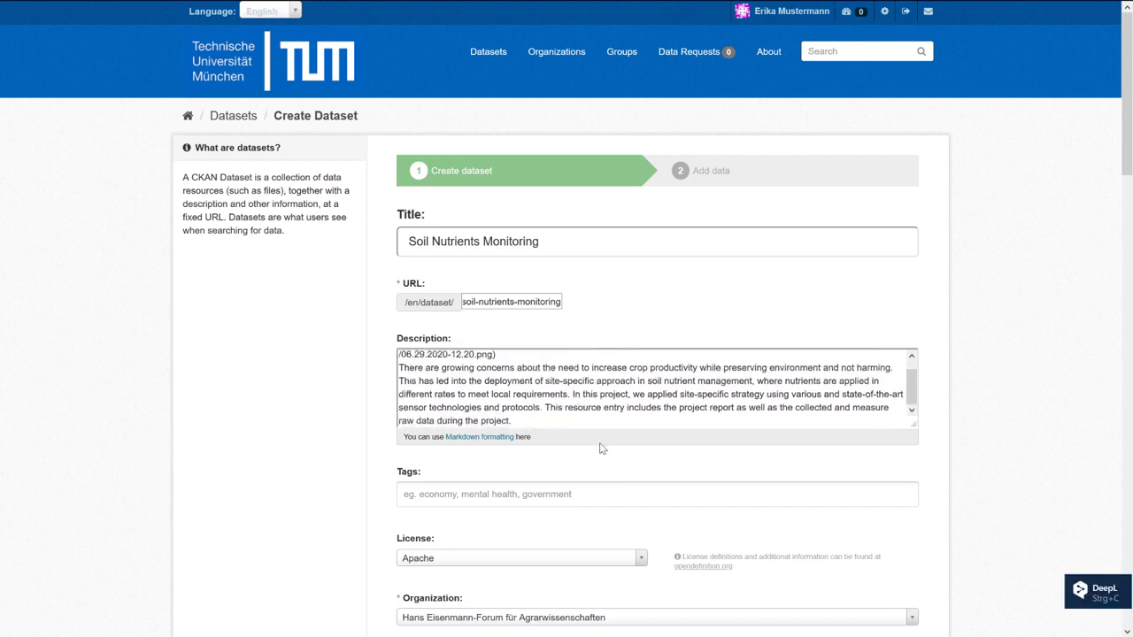
scroll(601, 449, down, 3)
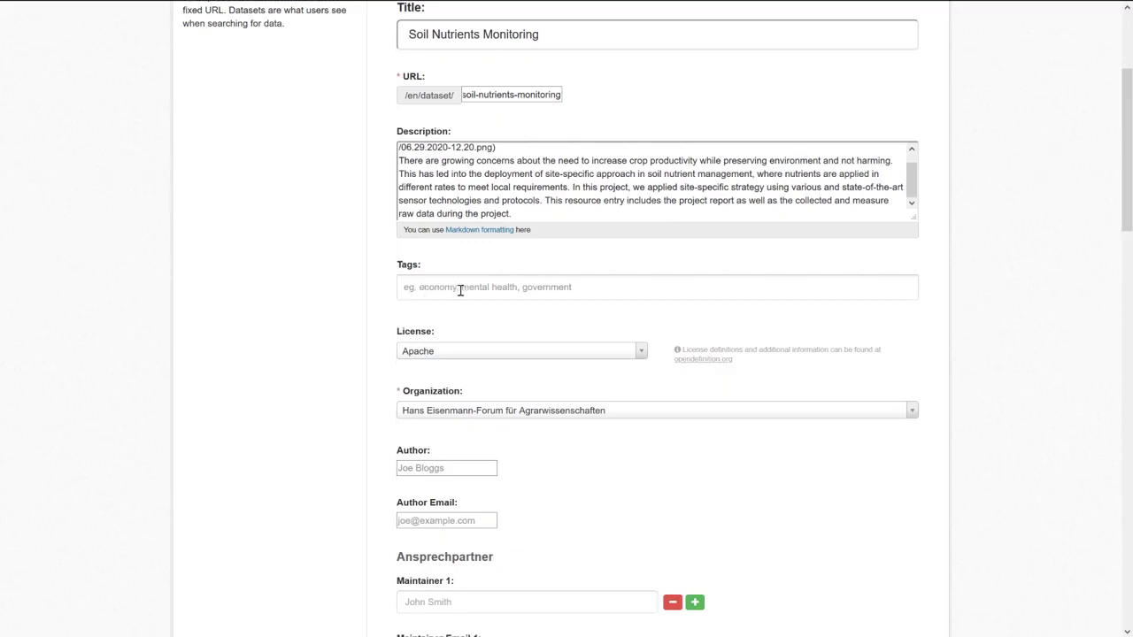
Add the tags Soil nutrients, Monitoring, Sensors and Site-specific strategy in the Tags field.
click(457, 290)
text(S)
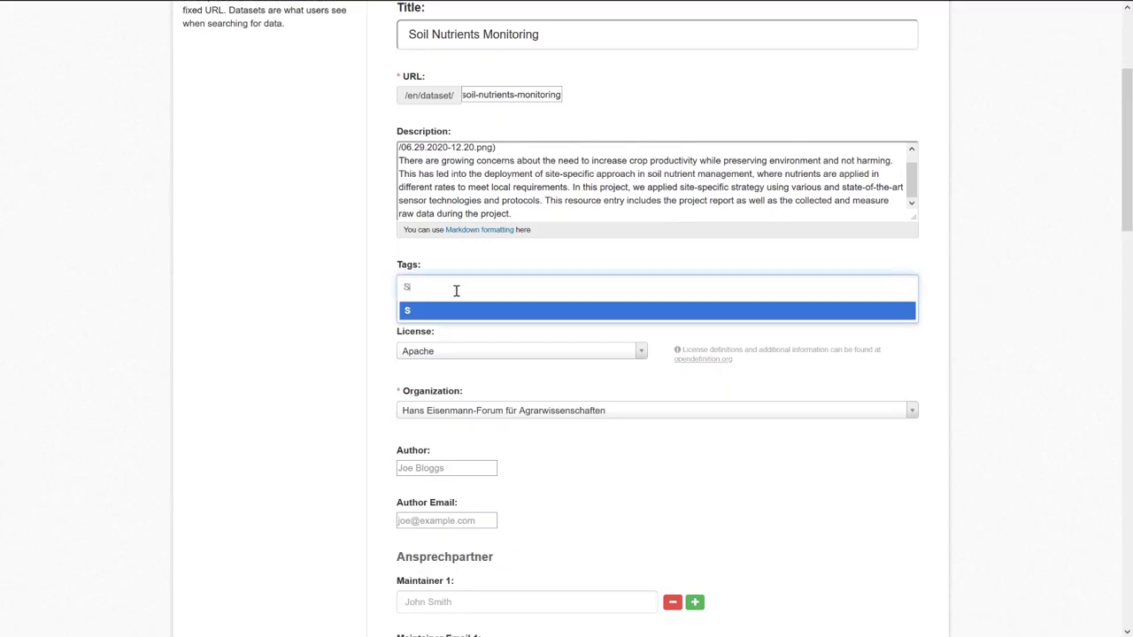
text(oil nutrients)
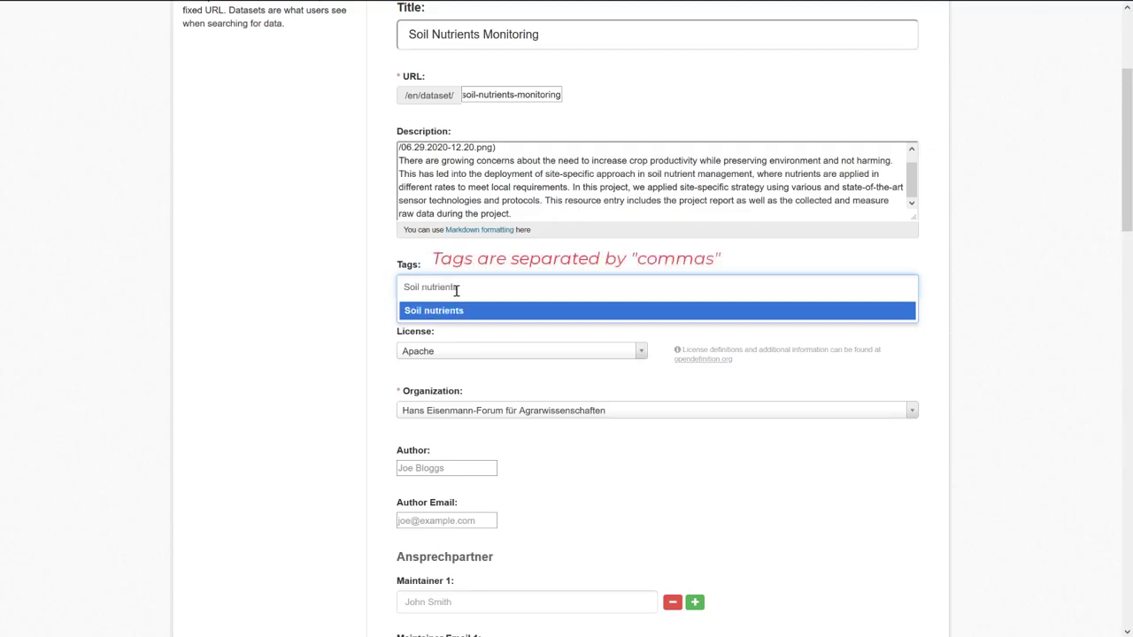
key(Return)
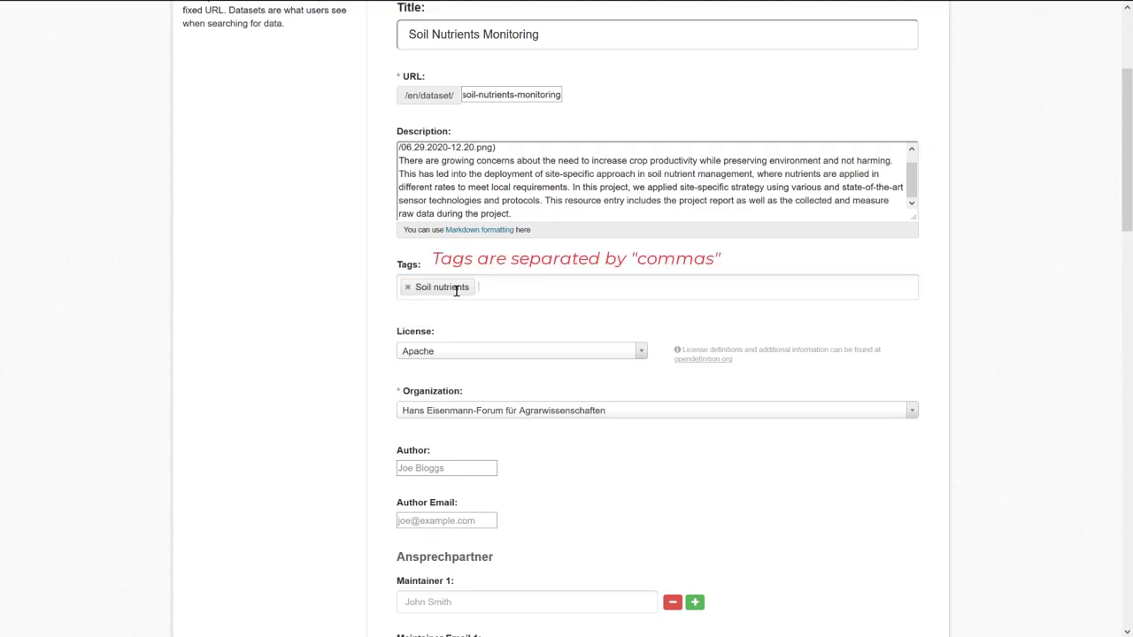
text(Mon)
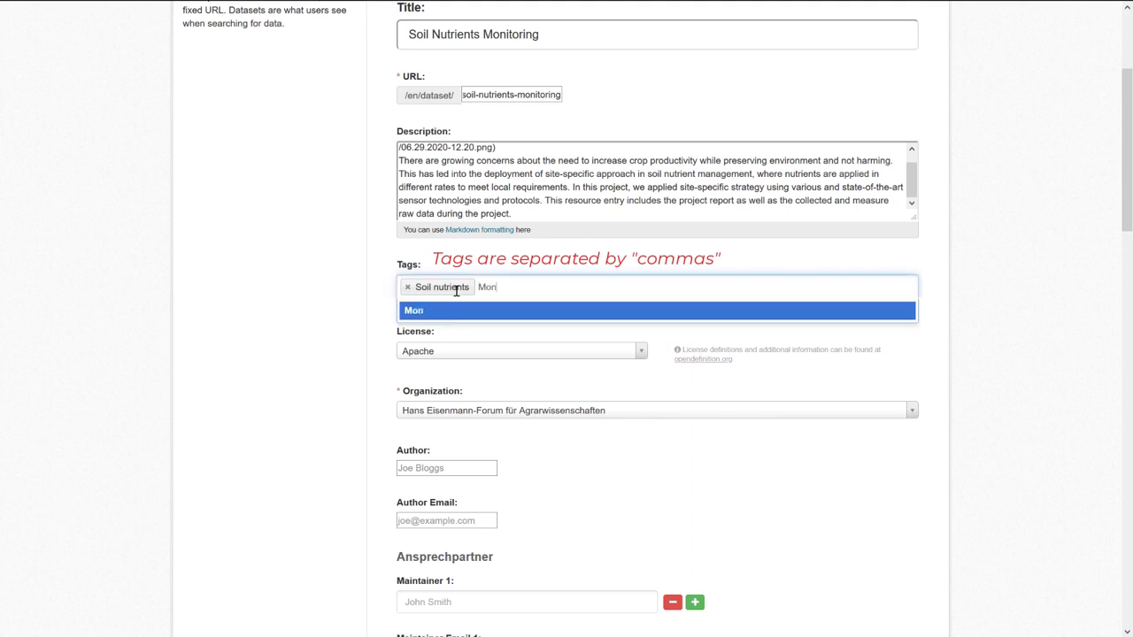
text(itoring)
key(Return)
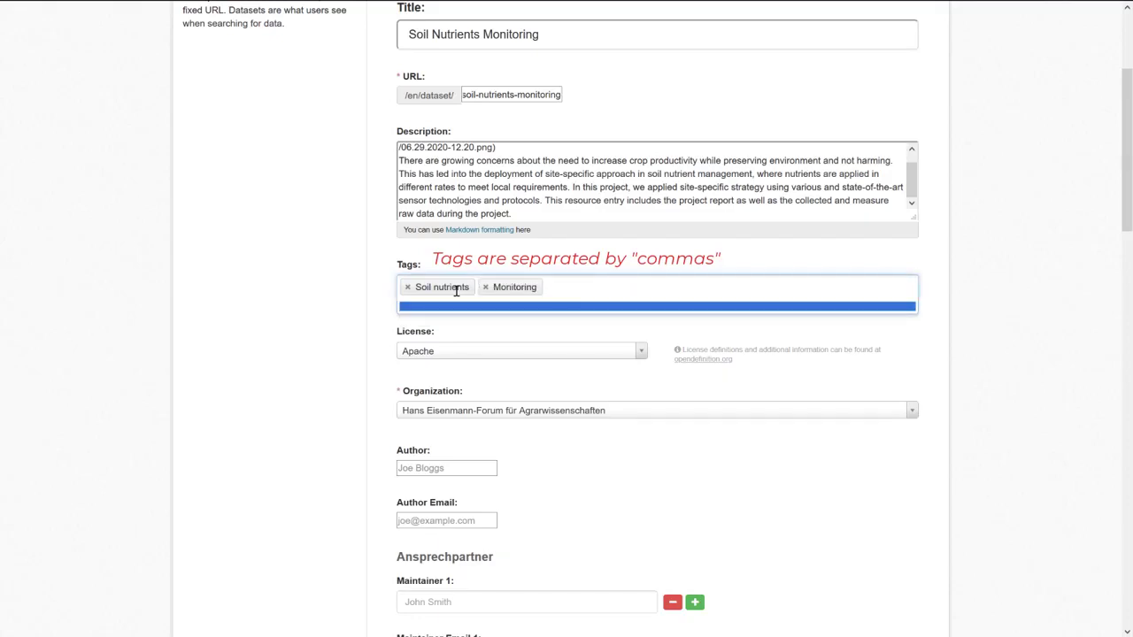
key(BackSpace)
text(Site)
text(-sp)
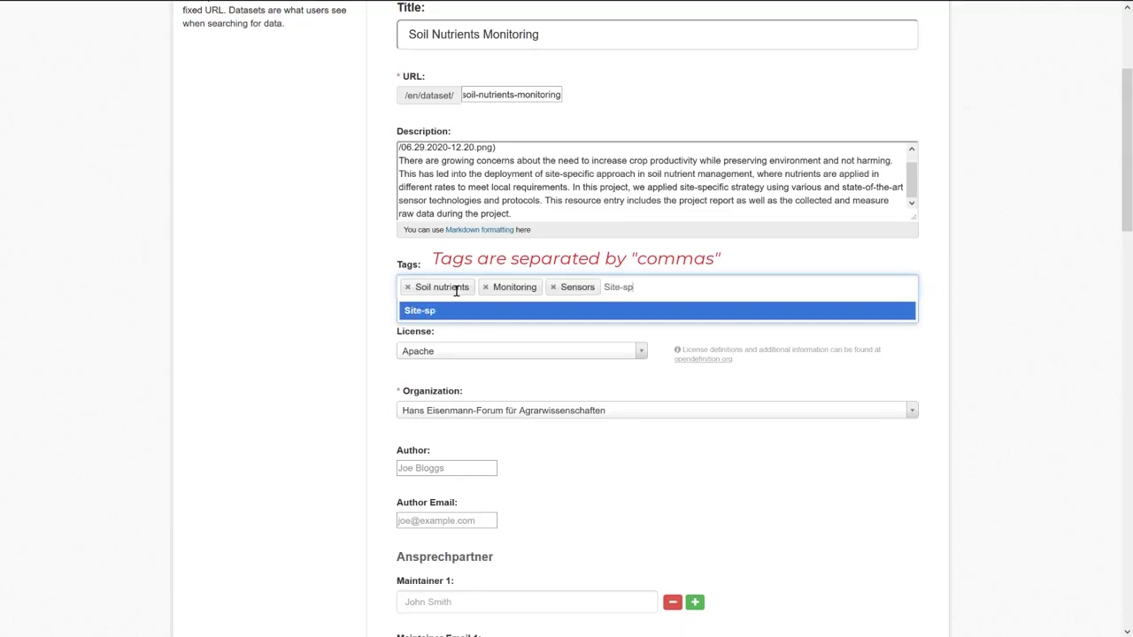
text(ecific strategy)
key(Return)
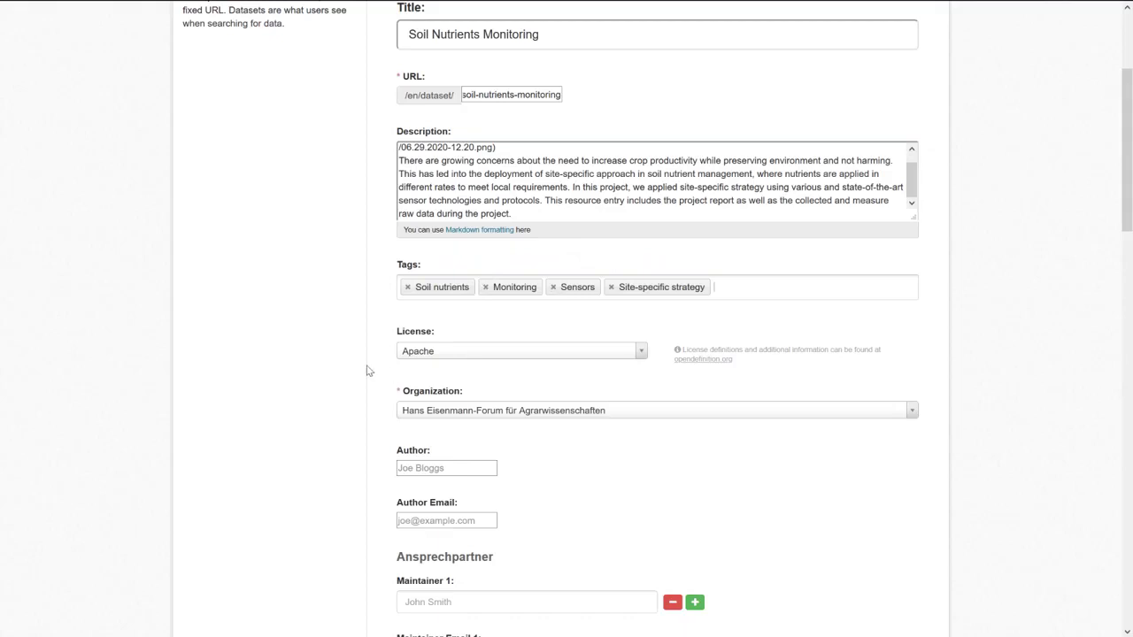
scroll(367, 369, down, 2)
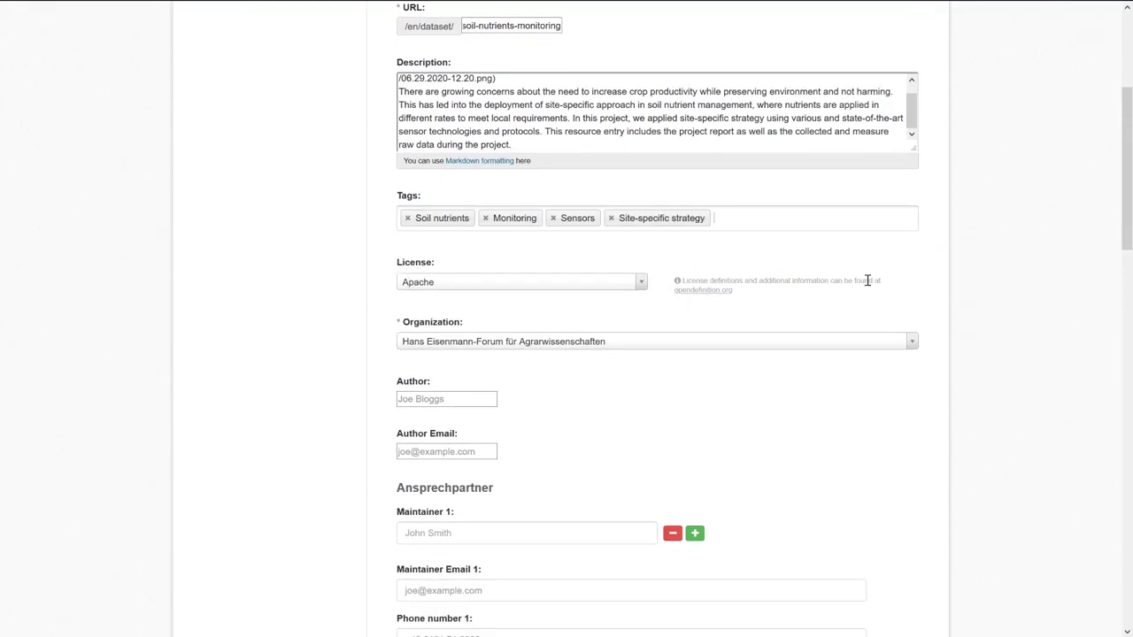
Change the dataset license from Apache to CC BY 3.0 DE.
click(637, 282)
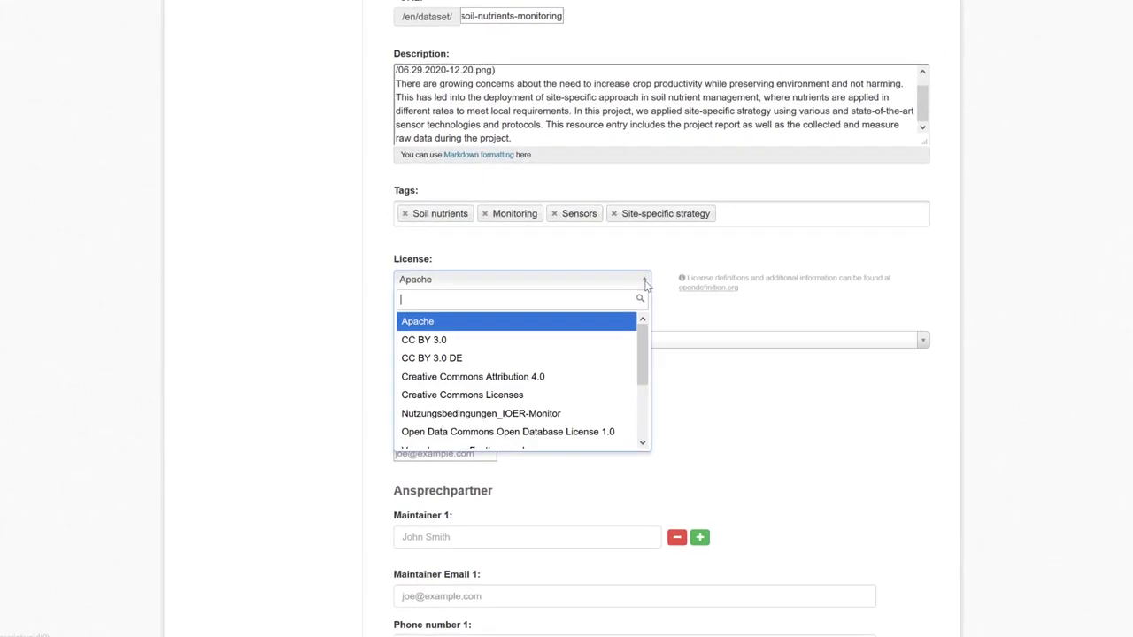
drag(655, 334, 646, 405)
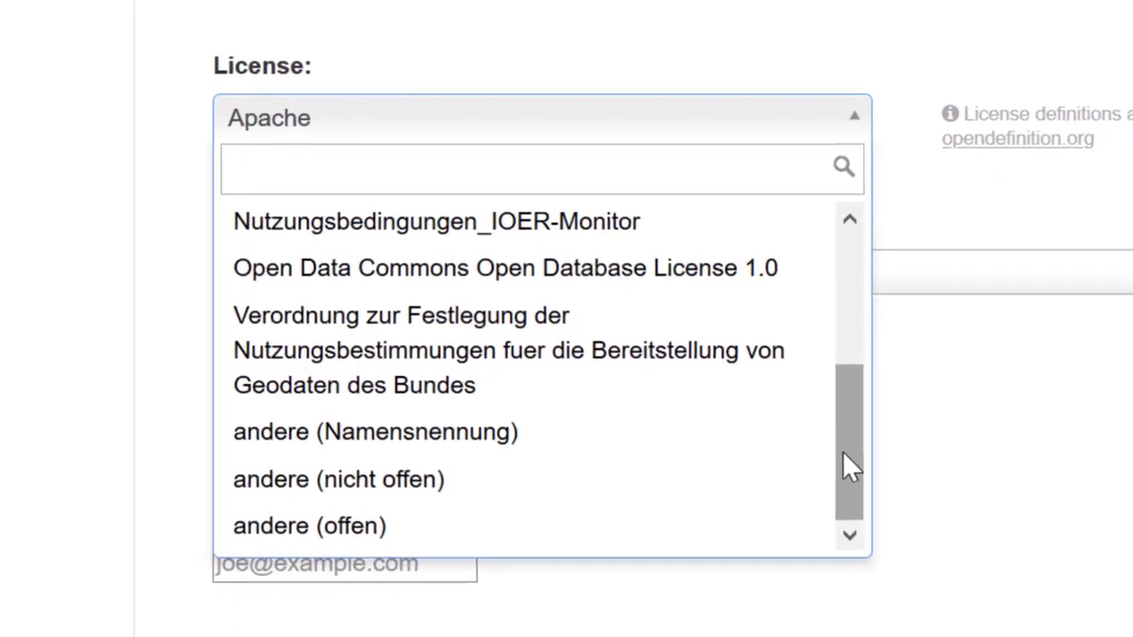
drag(822, 447, 876, 283)
click(546, 319)
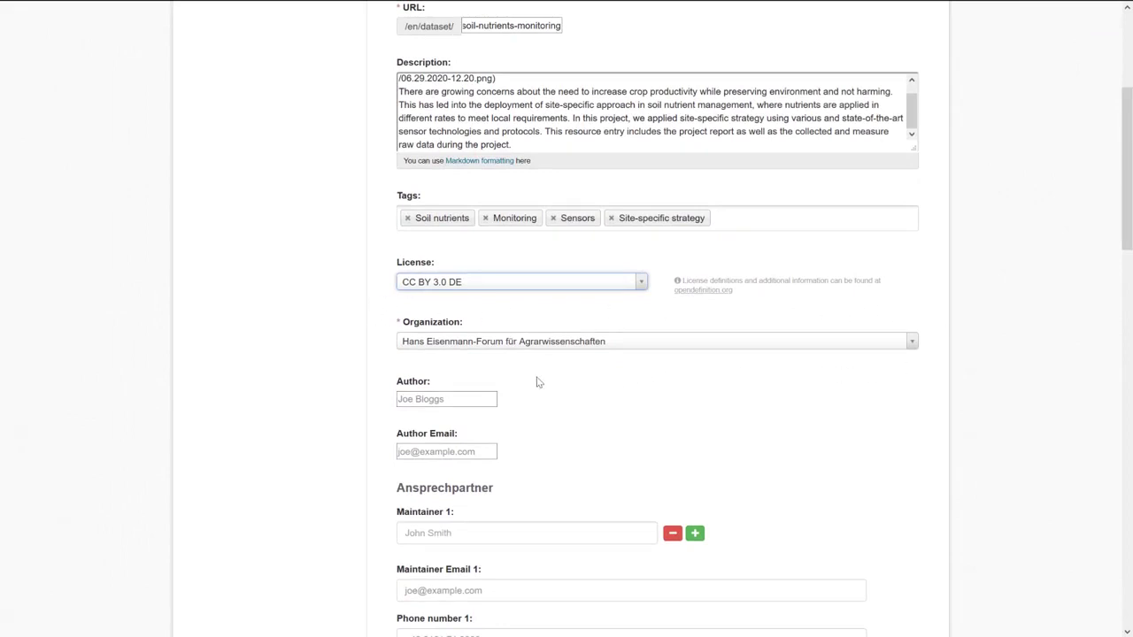
Keep Hans Eisenmann-Forum für Agrarwissenschaften as the dataset's organization.
click(704, 350)
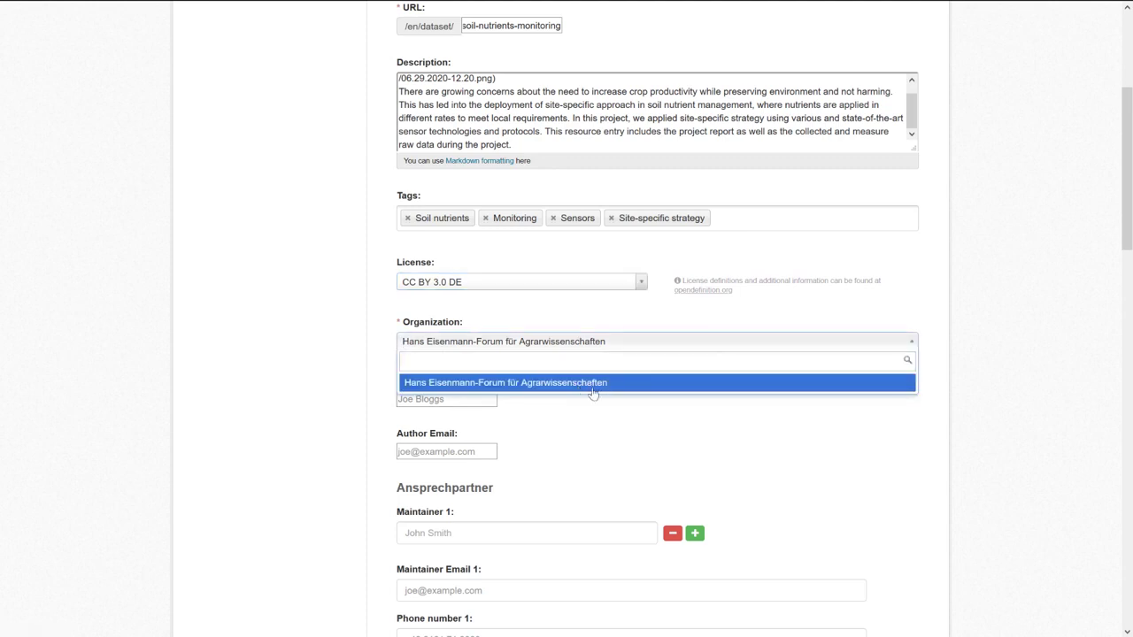
click(947, 314)
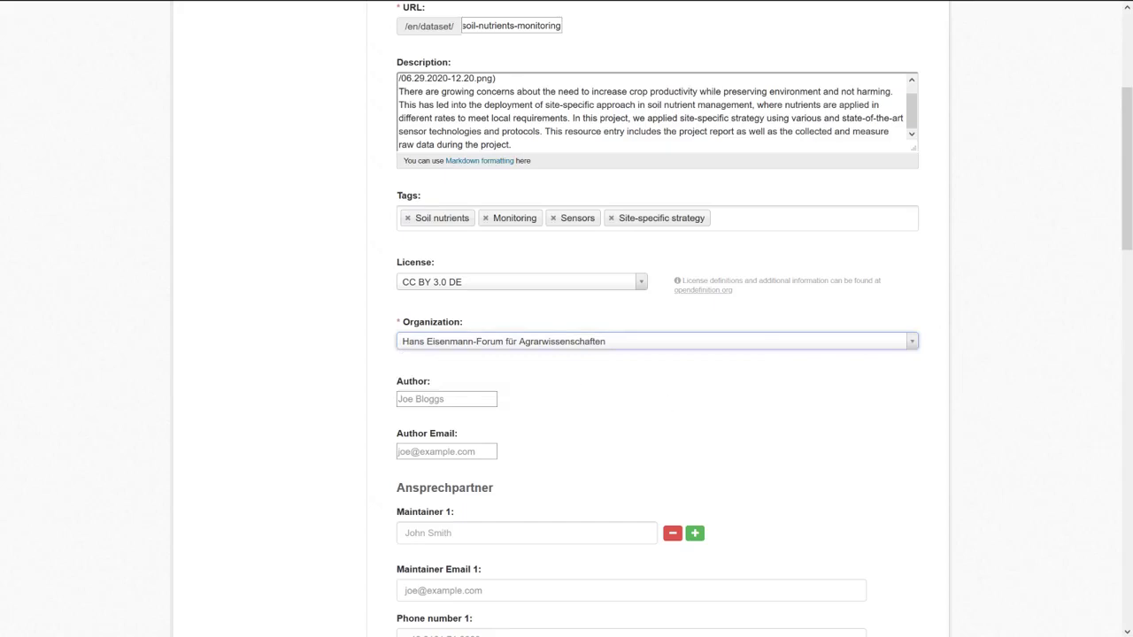
scroll(767, 282, down, 1)
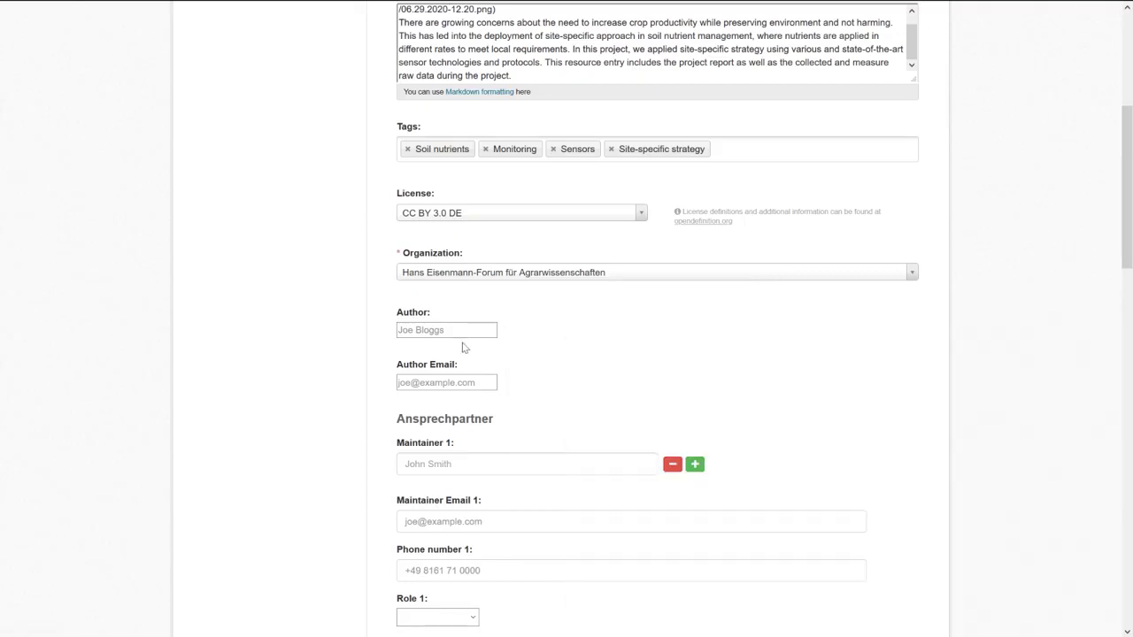
Fill in Author with the author's full name and Author Email with their e-mail address.
click(421, 329)
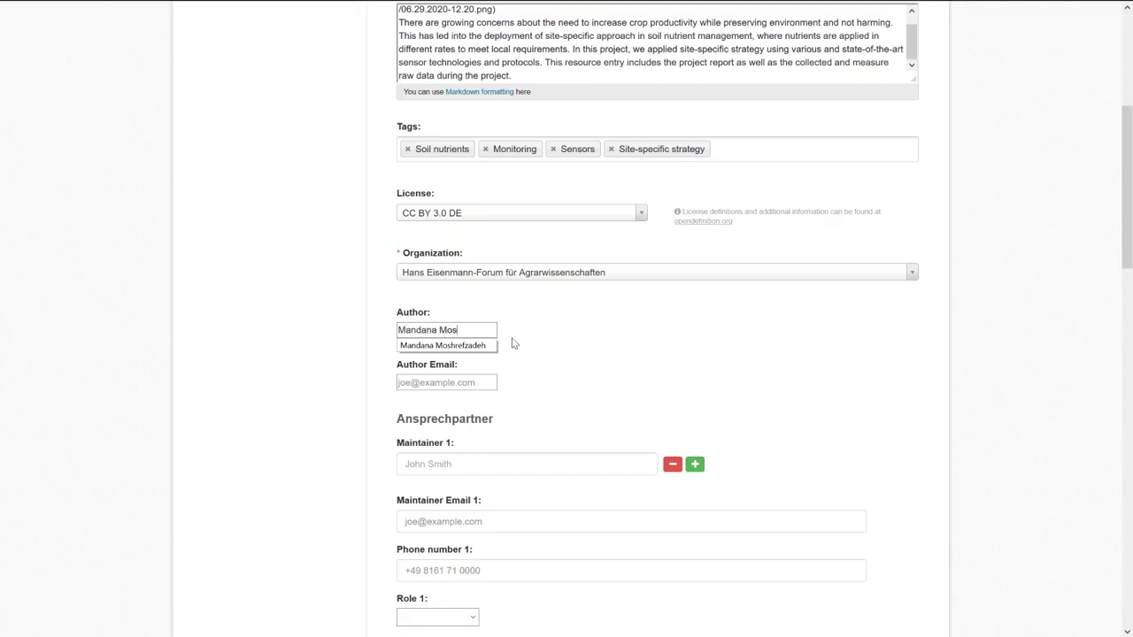
key(Tab)
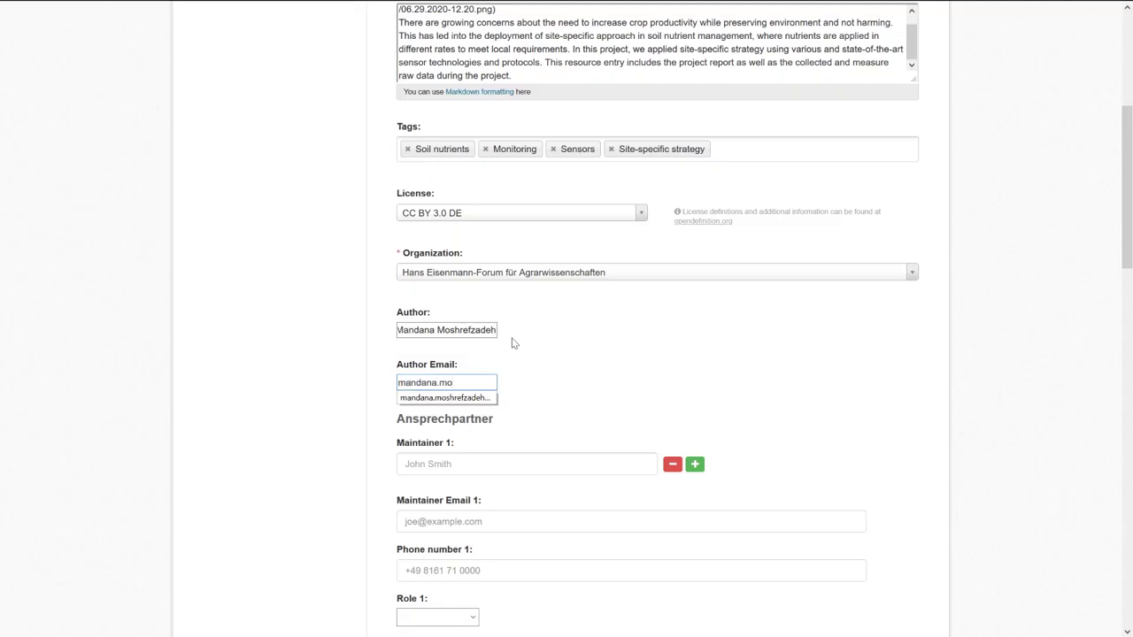
click(532, 381)
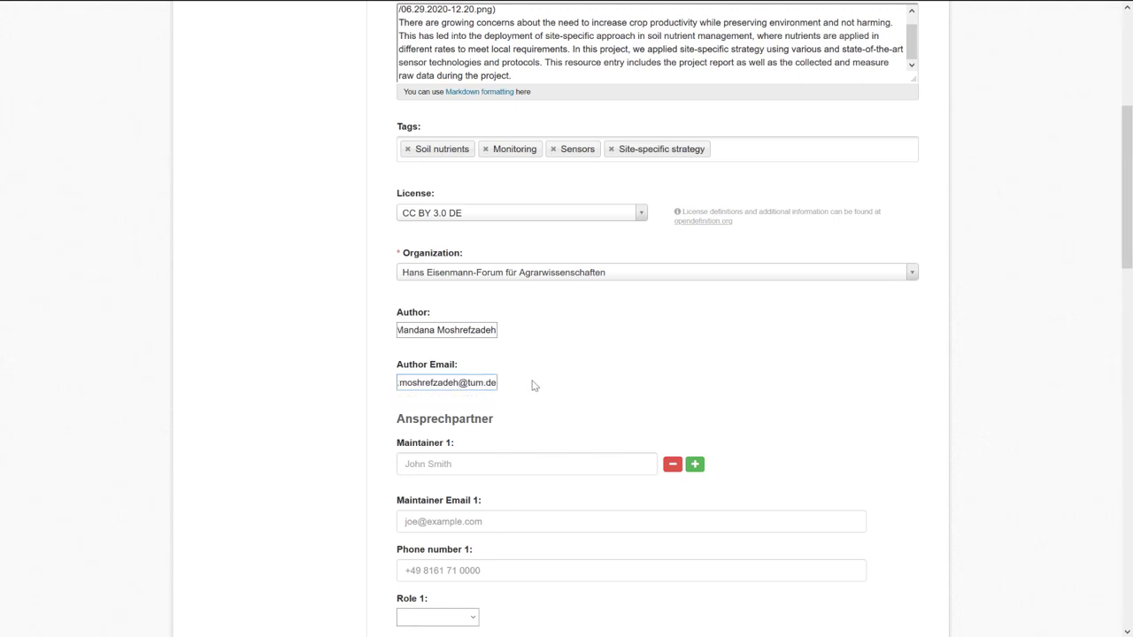
scroll(534, 385, down, 3)
click(572, 316)
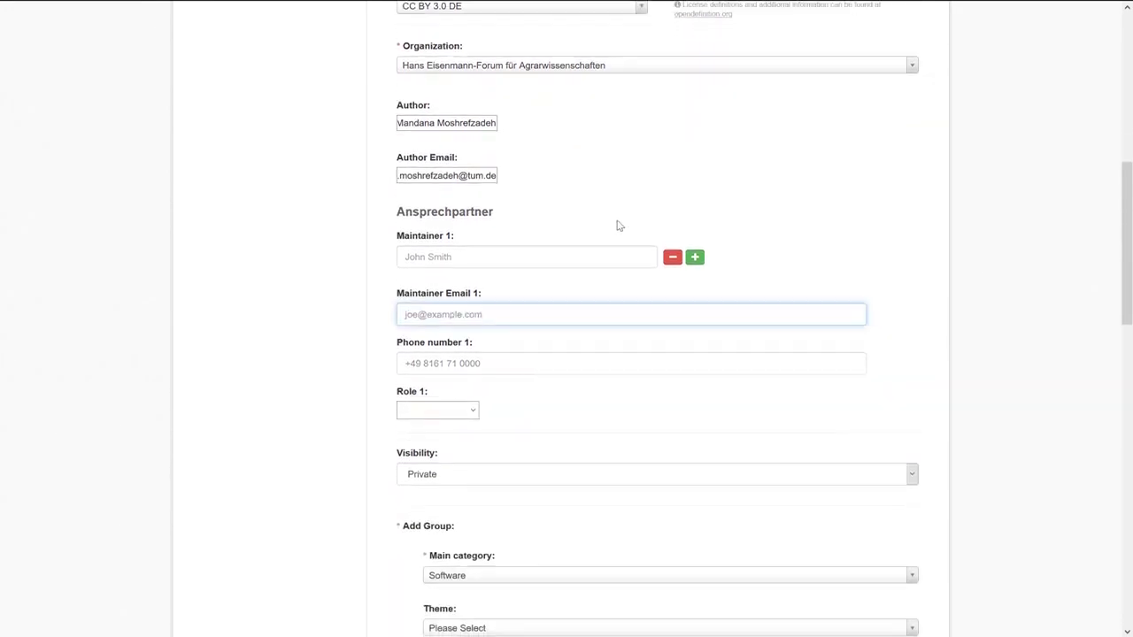
Enter Hans Eisenmann-Forum as Maintainer 1 with its contact e-mail, and set Role 1 to Datensammler.
text(Hans Eisenmann-Forum)
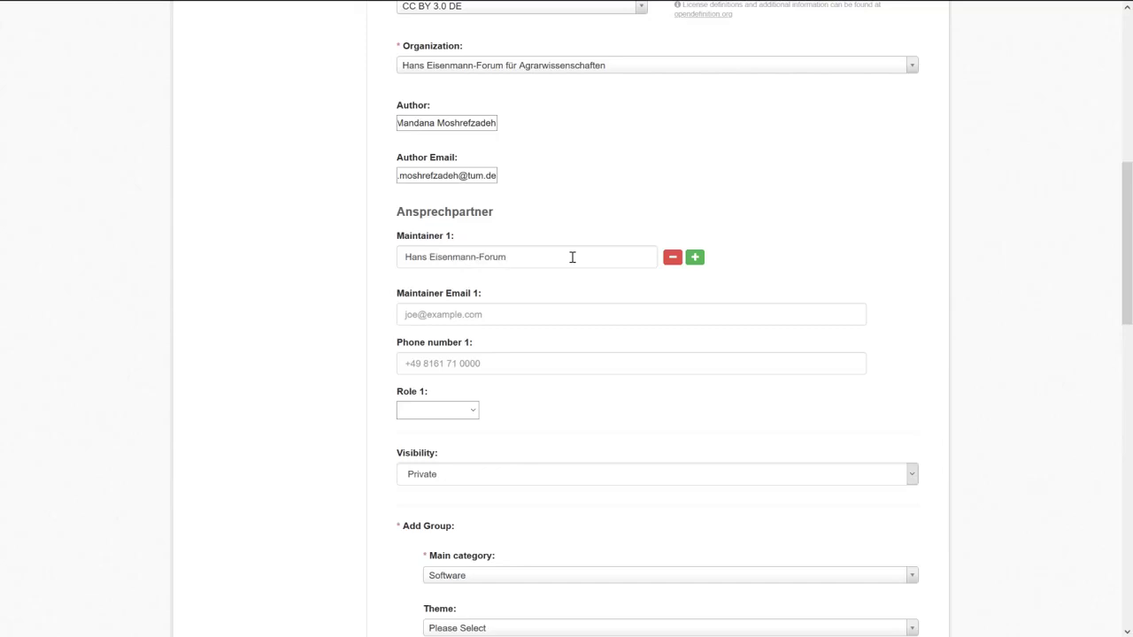
click(567, 312)
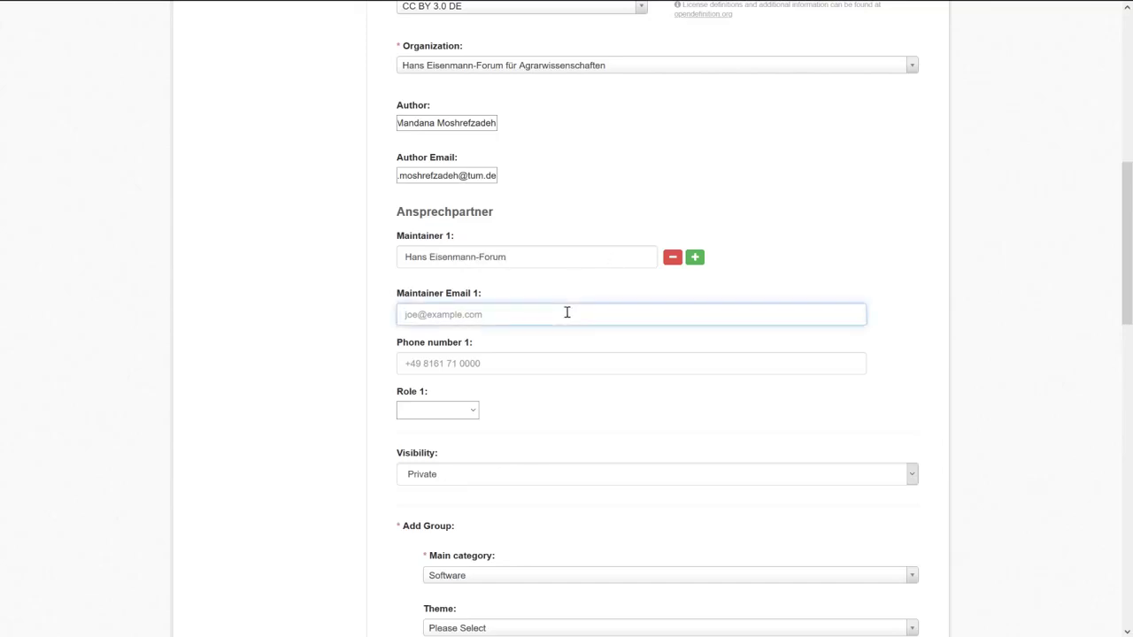
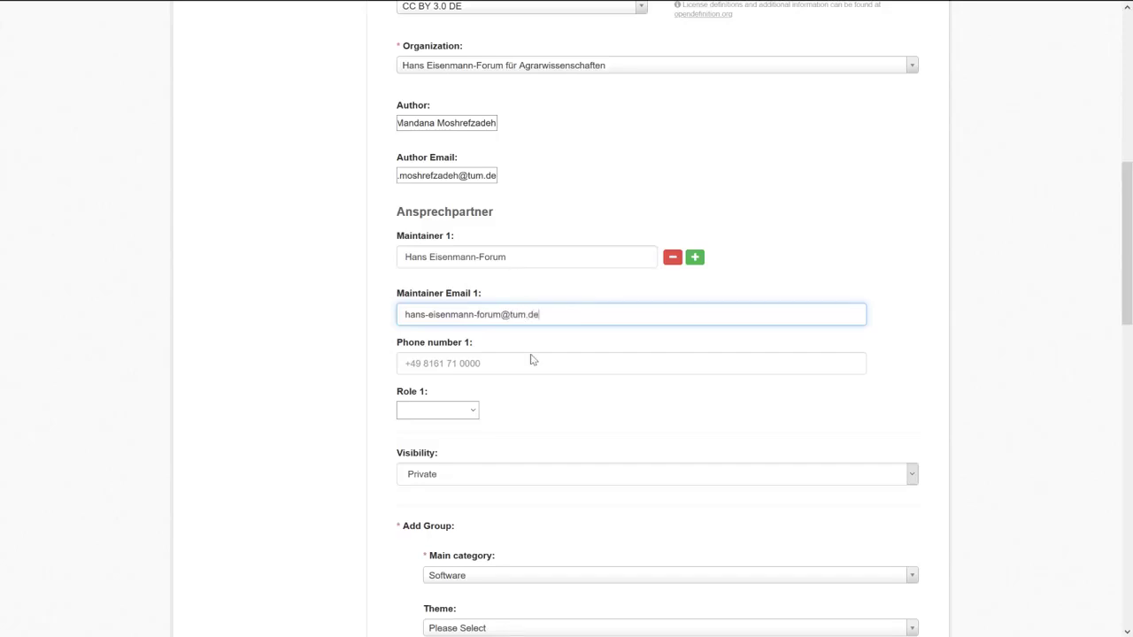
click(438, 410)
click(438, 445)
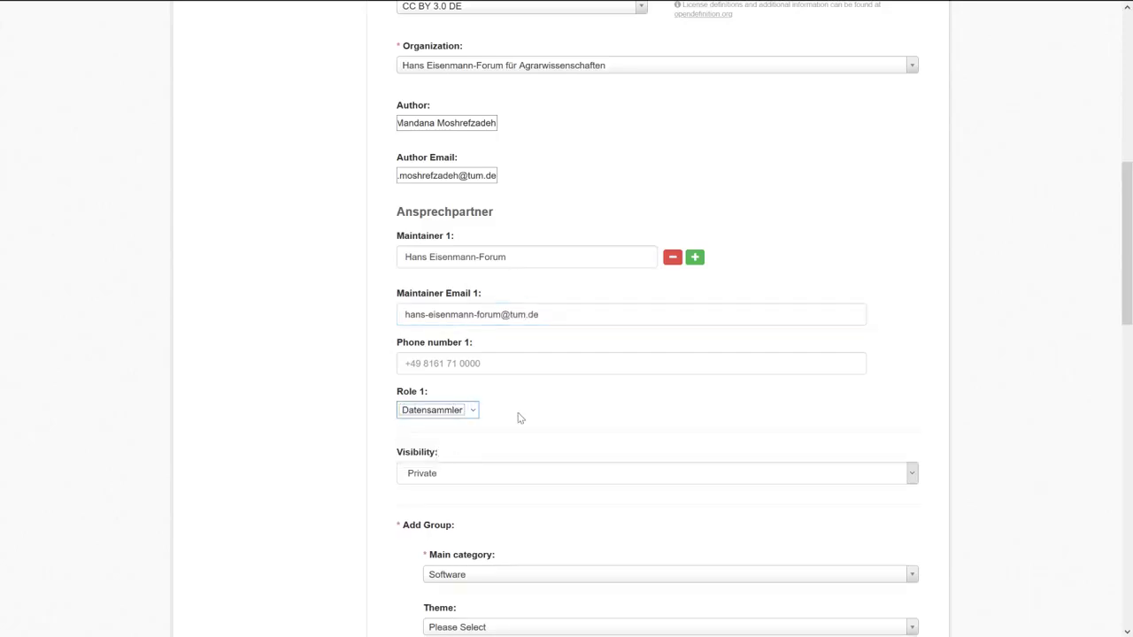
scroll(576, 417, down, 2)
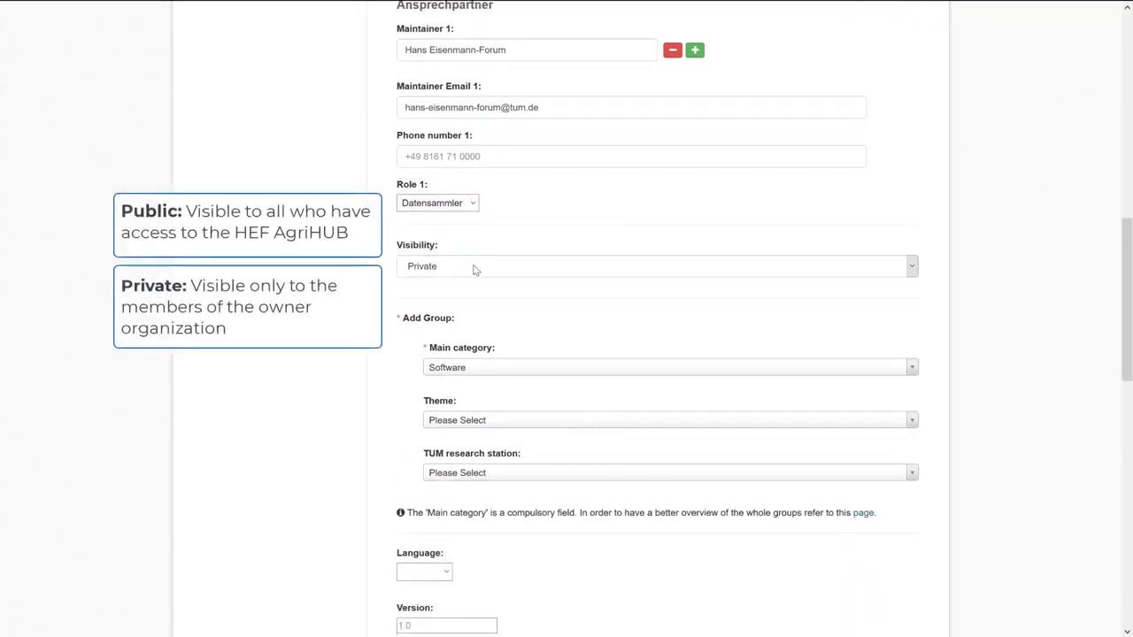
Switch the dataset's Visibility setting from Private to Public.
click(473, 268)
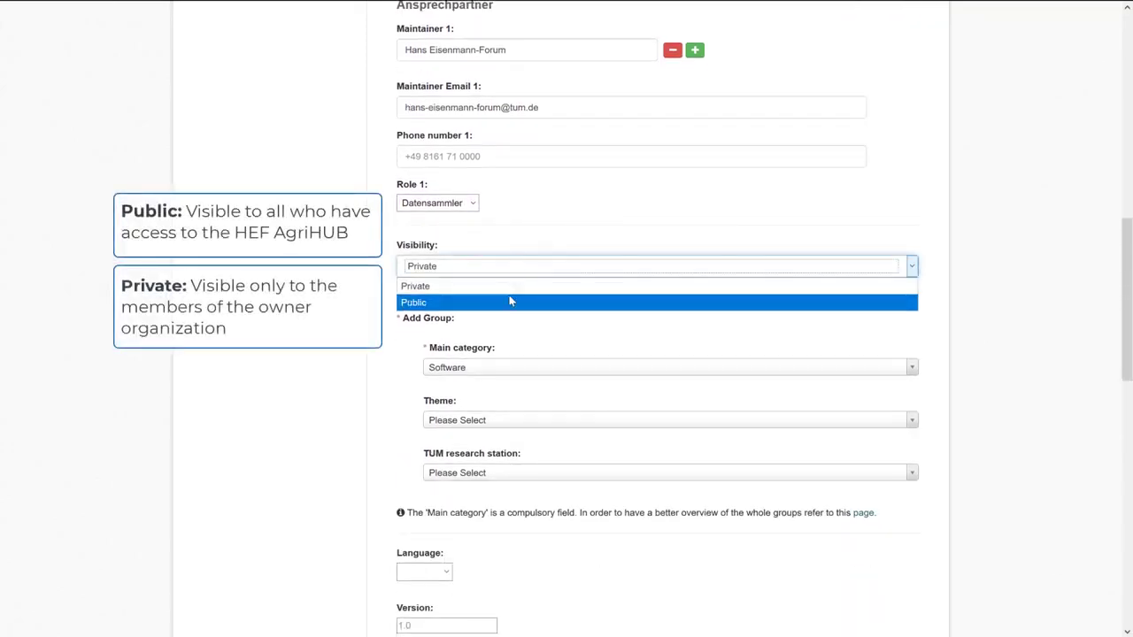
click(438, 286)
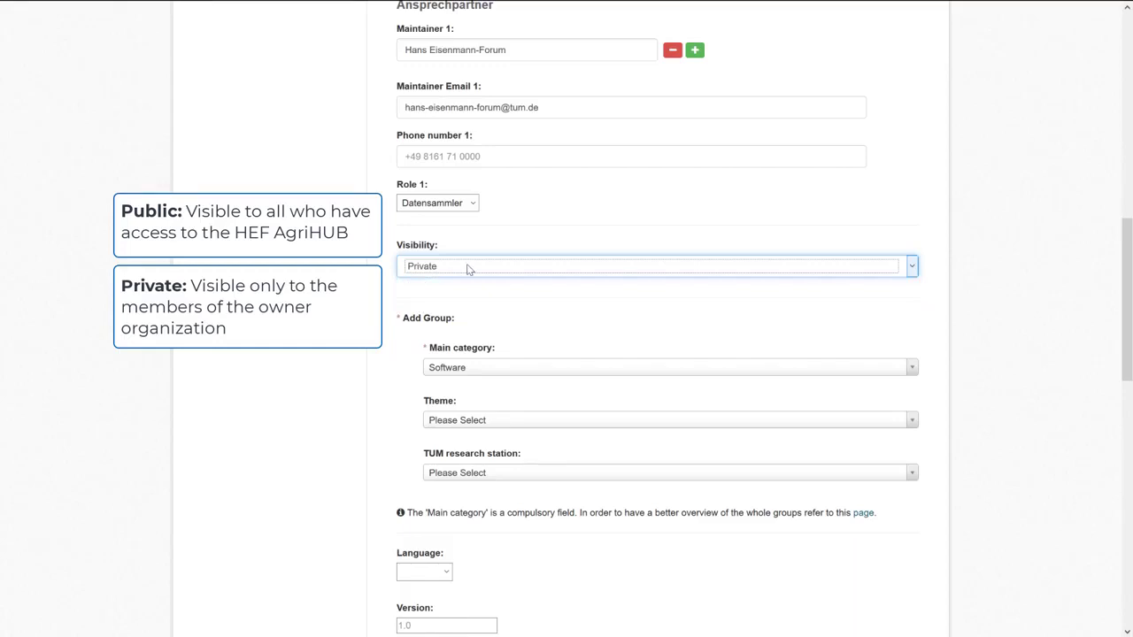
click(469, 269)
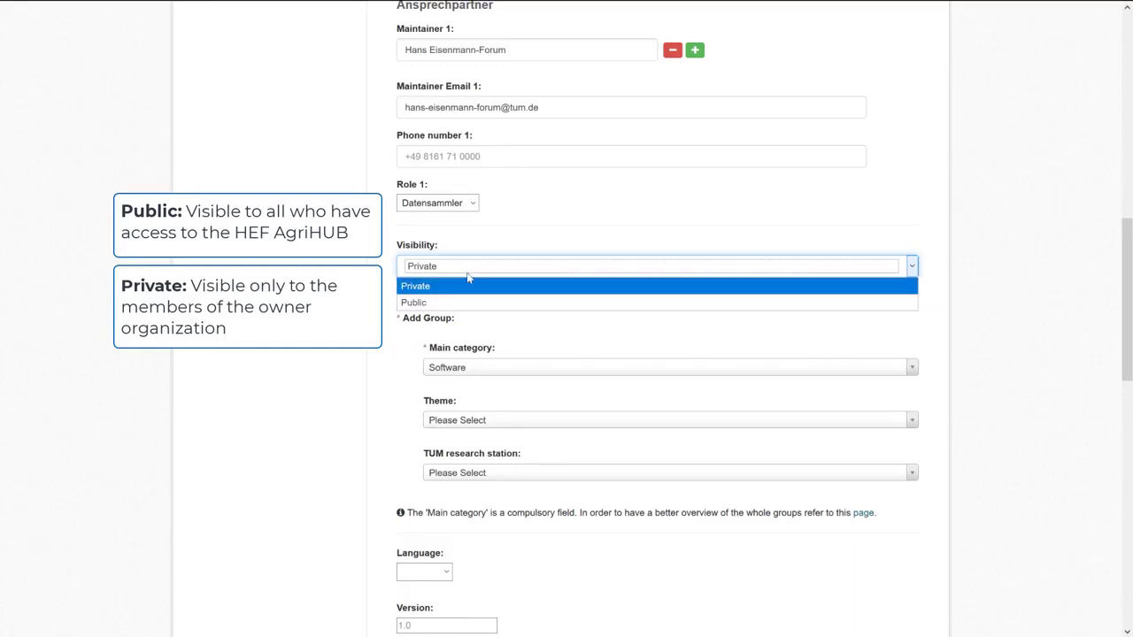
click(423, 303)
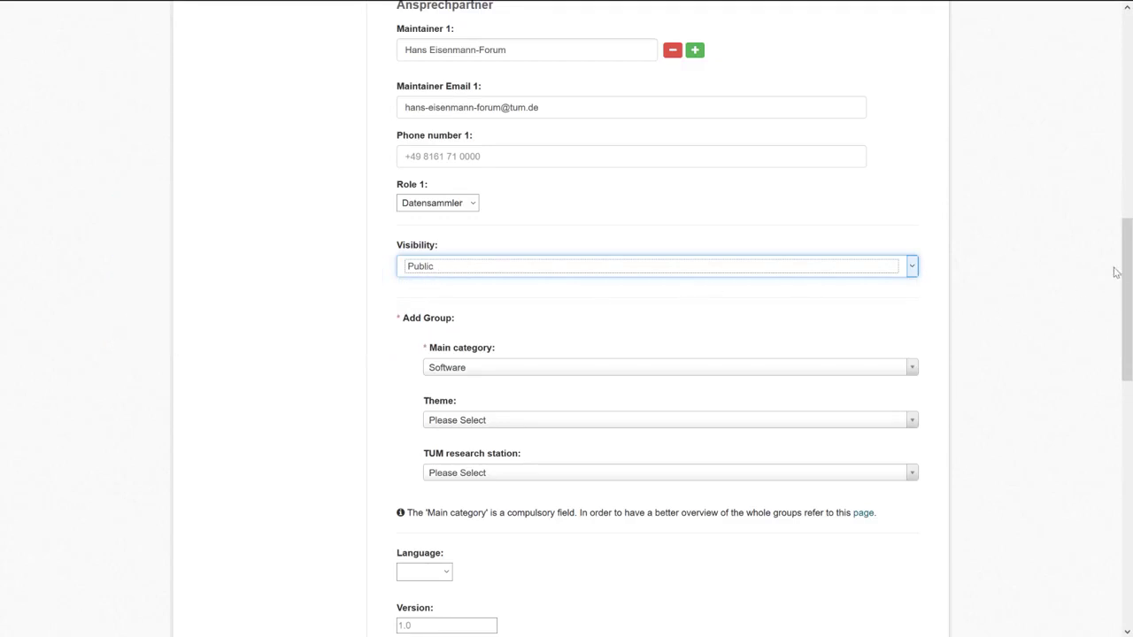
drag(1126, 265, 1126, 294)
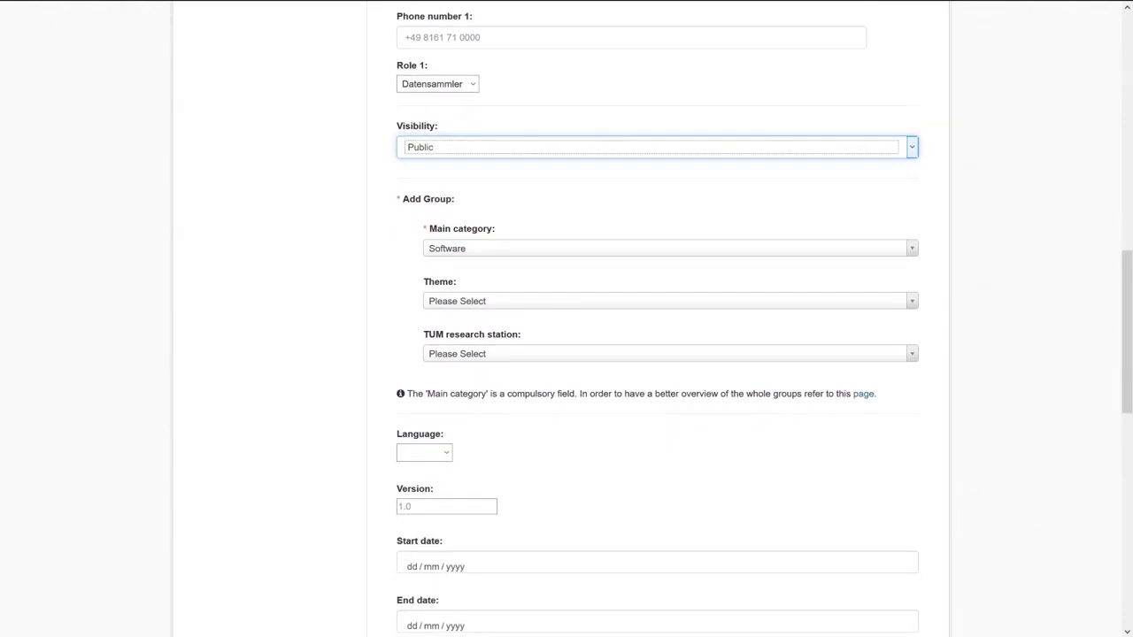
Open the Gruppen overview from the 'page' help link under Add Group in a new tab.
click(365, 173)
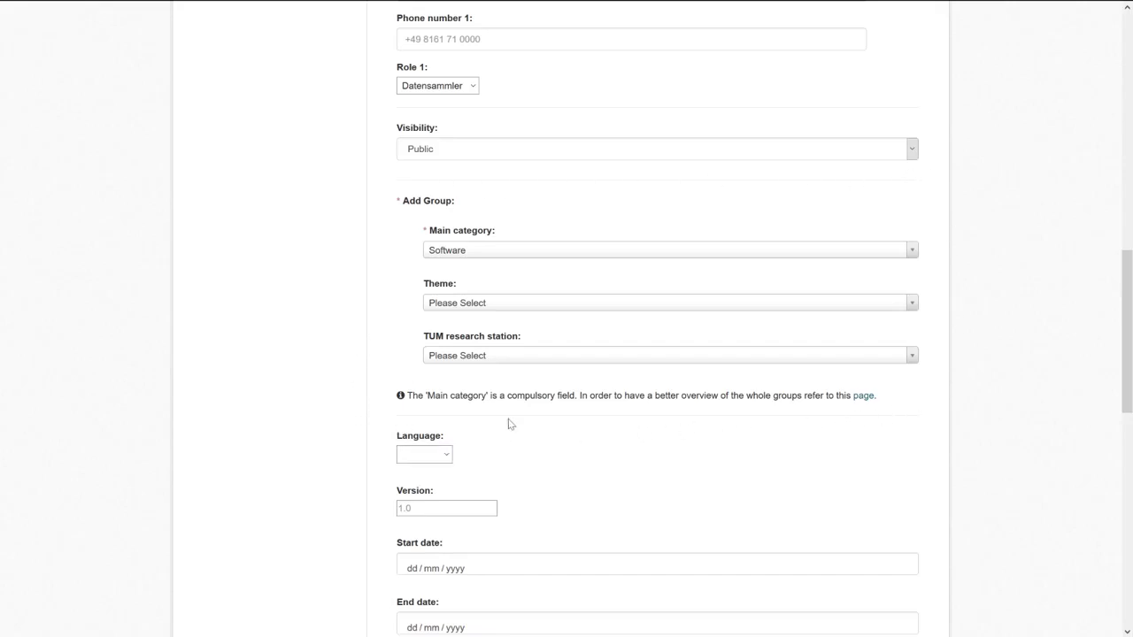
right_click(860, 399)
click(887, 407)
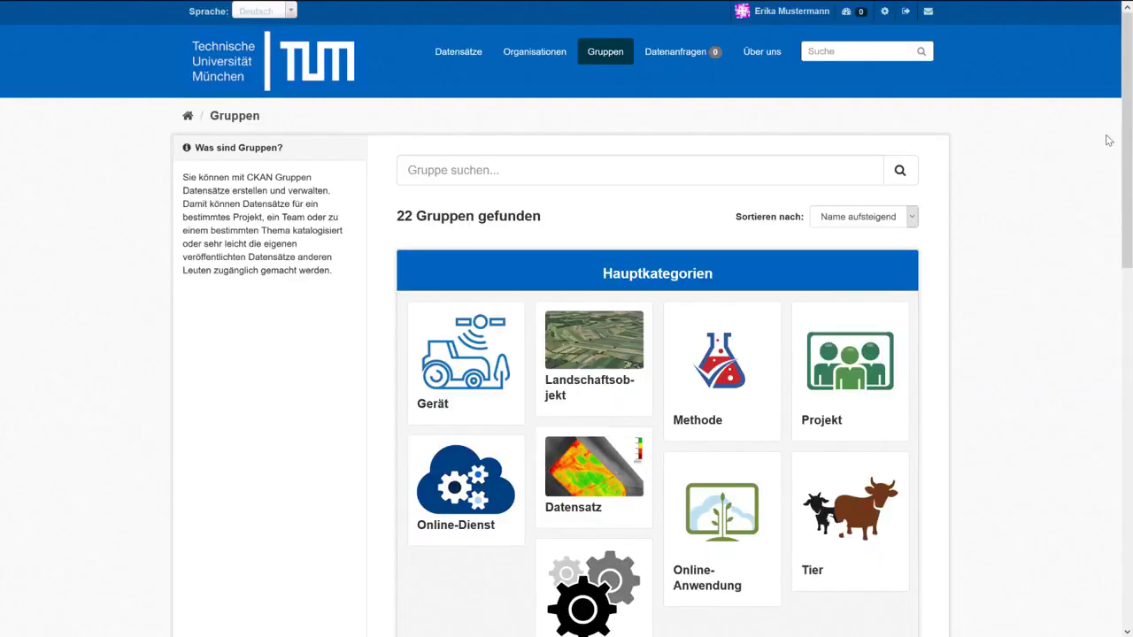
Scroll through the Gruppen page listing the 22 groups and their main categories.
drag(1128, 113, 1128, 190)
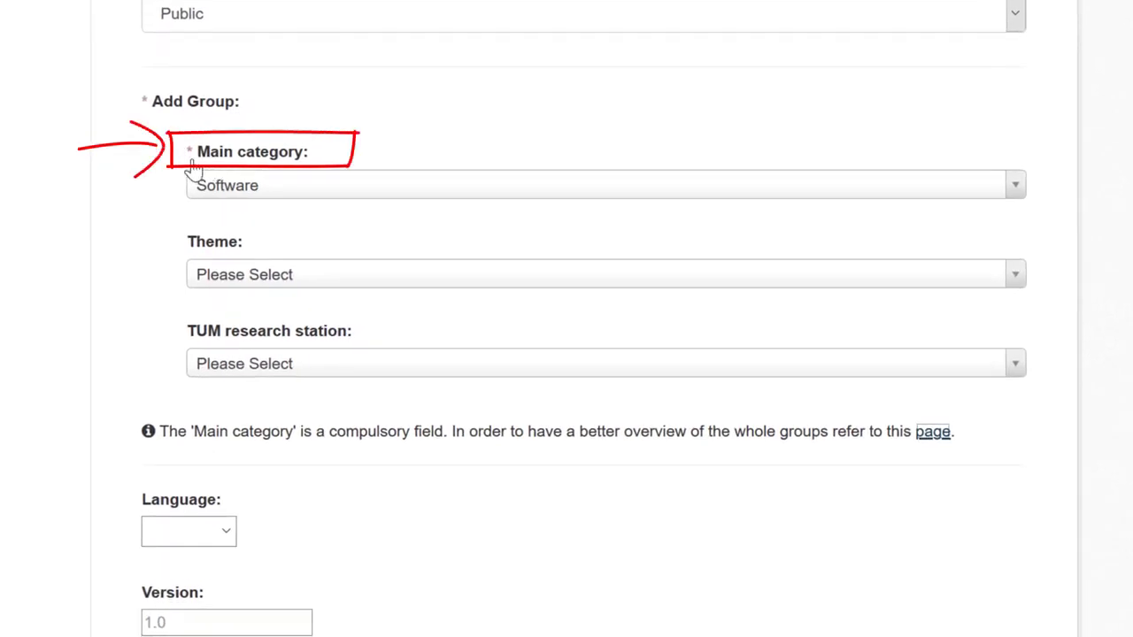
Look through the Main category, research station and Theme lists without changing anything.
click(323, 189)
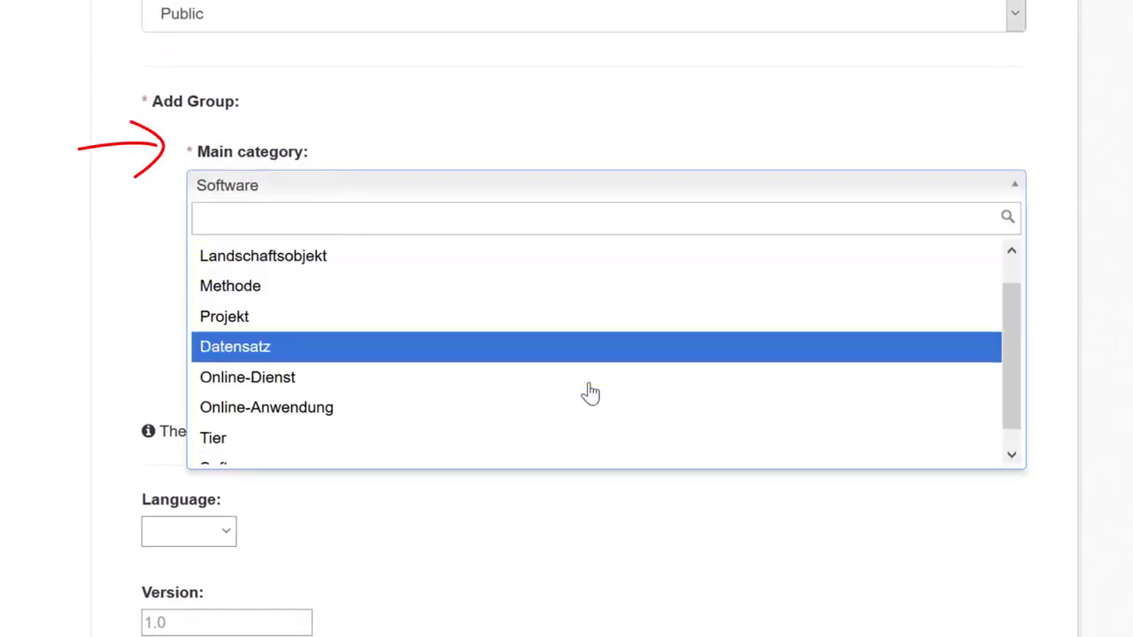
mouse_move(1000, 398)
mouse_down()
mouse_move(1012, 422)
mouse_move(1011, 312)
mouse_move(1005, 412)
mouse_up()
key(Escape)
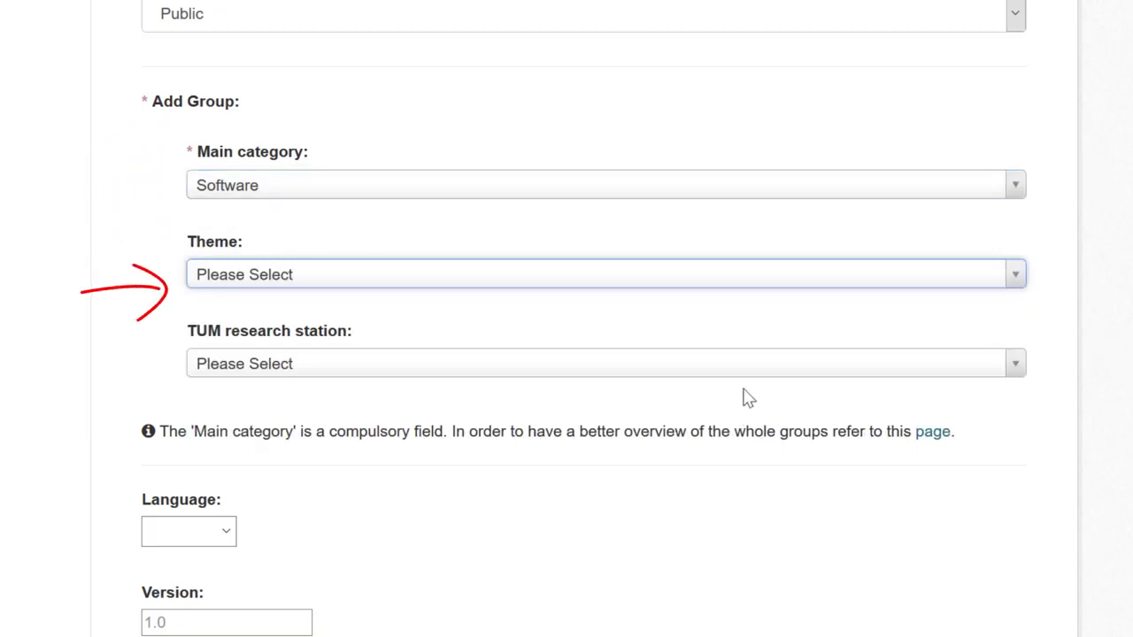
click(752, 368)
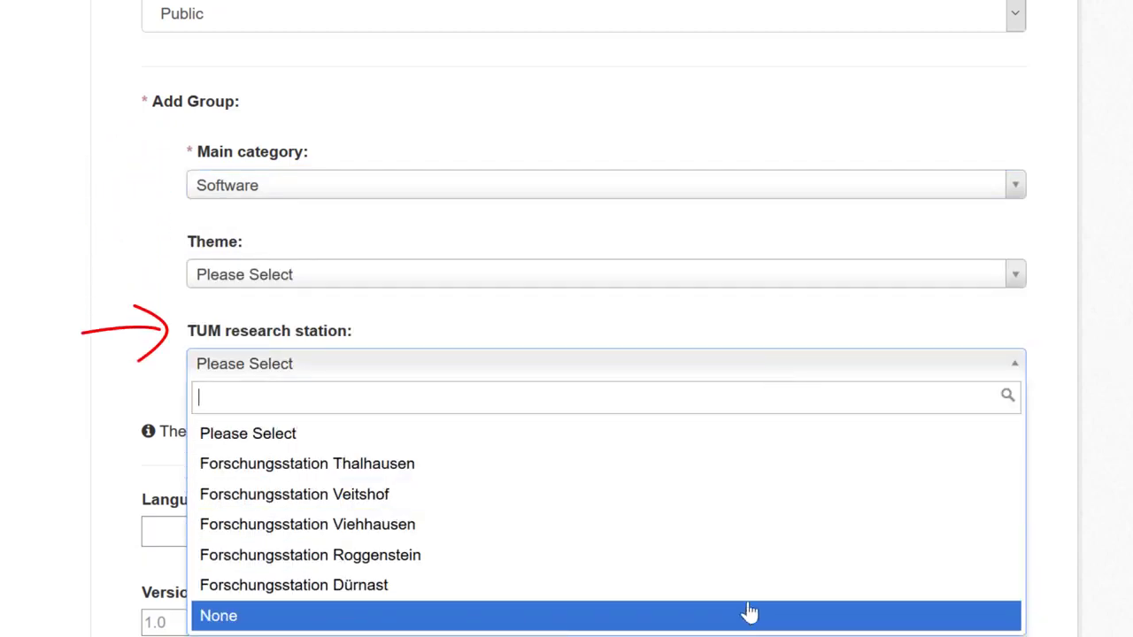
key(Escape)
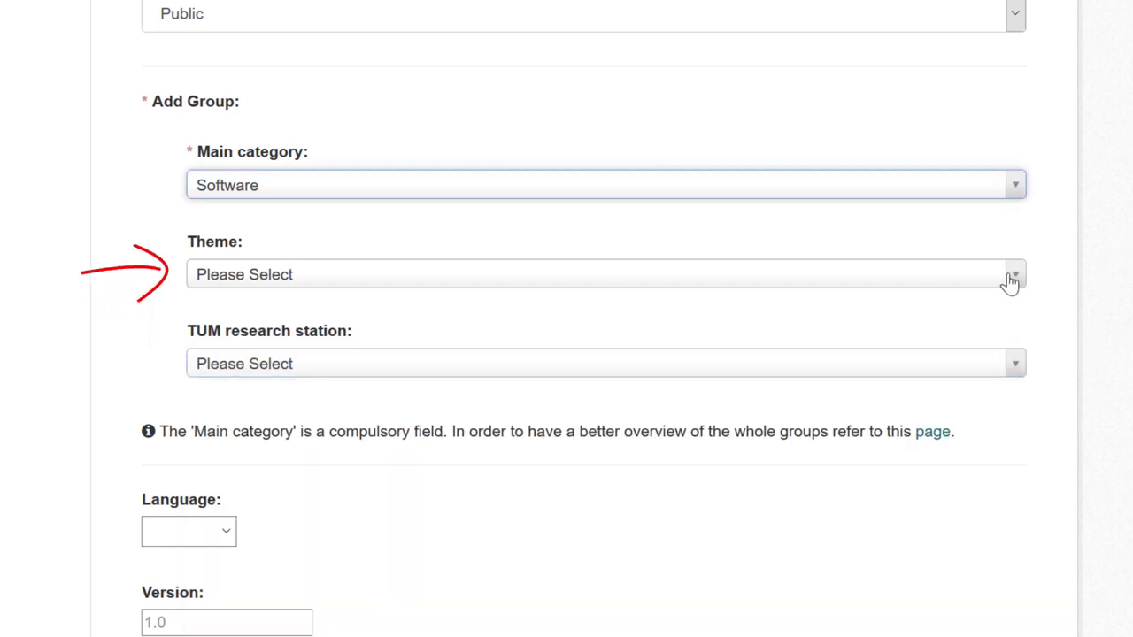
click(1008, 275)
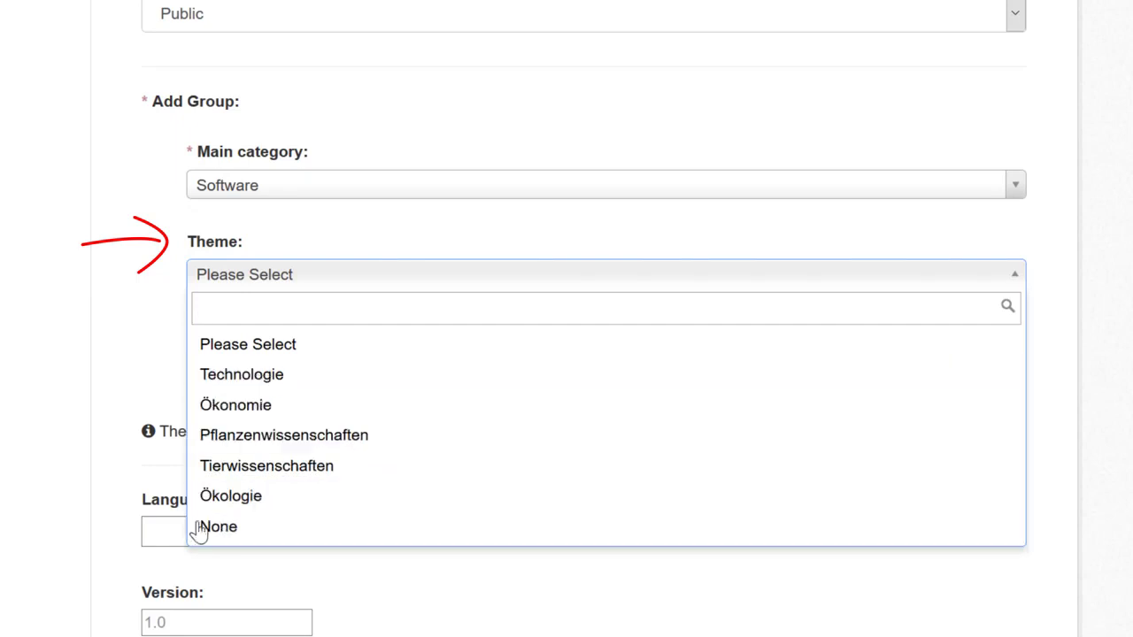
click(909, 253)
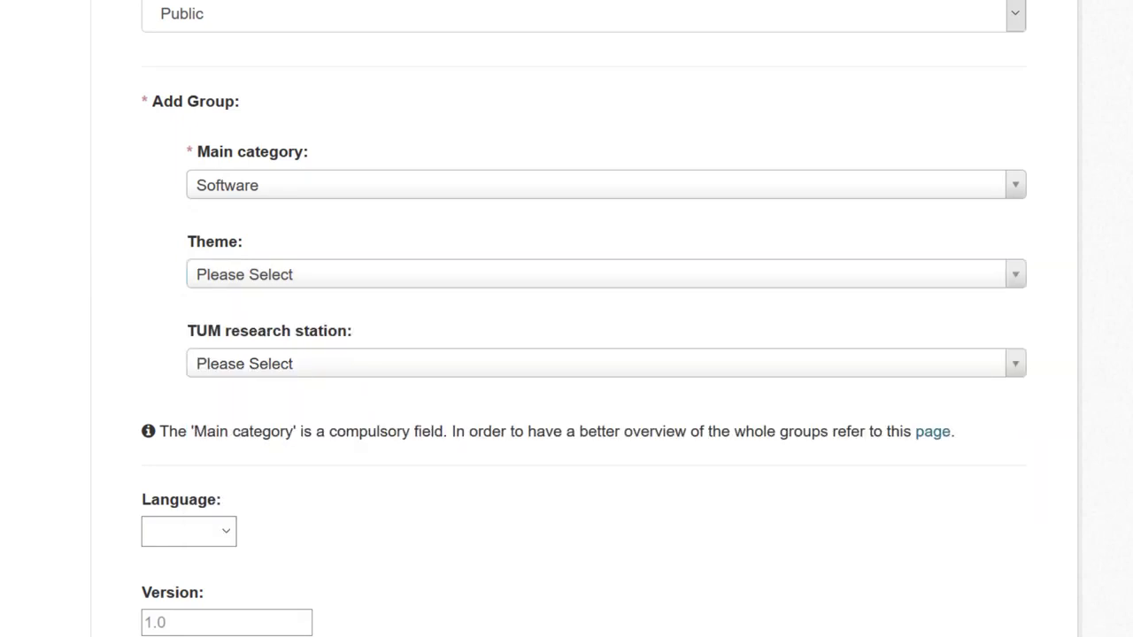
Set Main category to Projekt, Theme to Technologie and research station to Forschungsstation Dürnast.
click(933, 198)
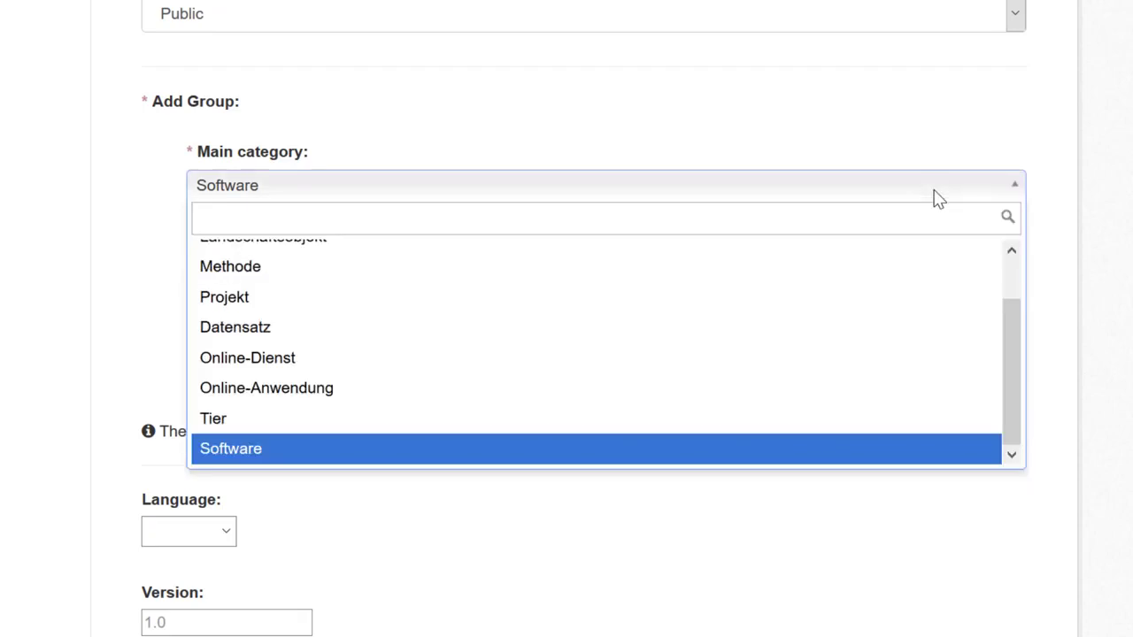
scroll(485, 387, up, 1)
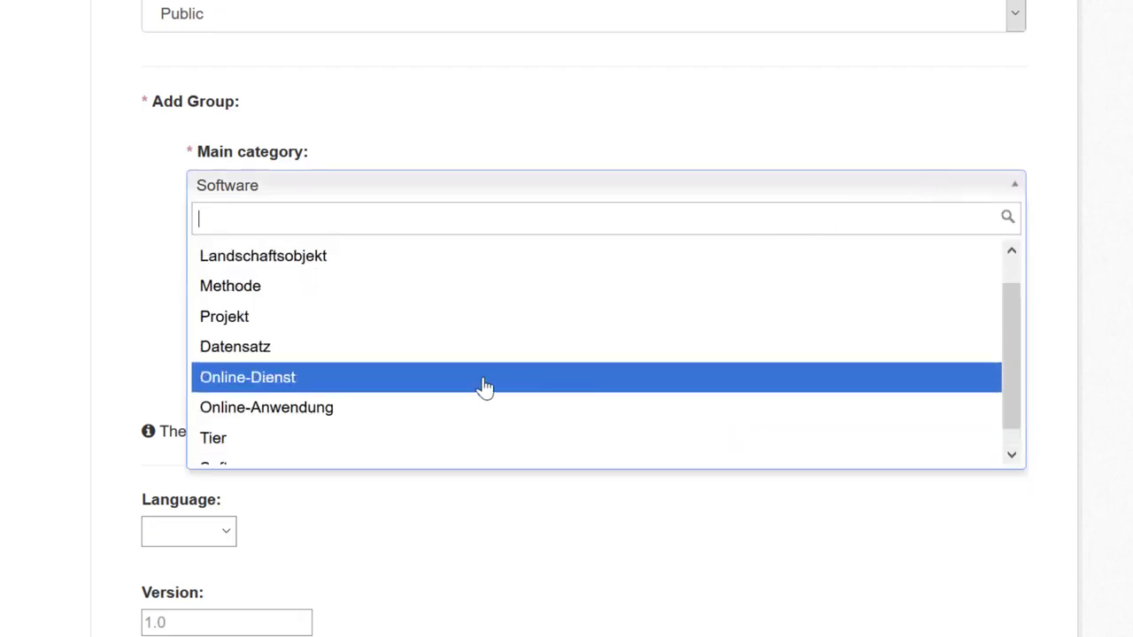
click(237, 318)
click(389, 285)
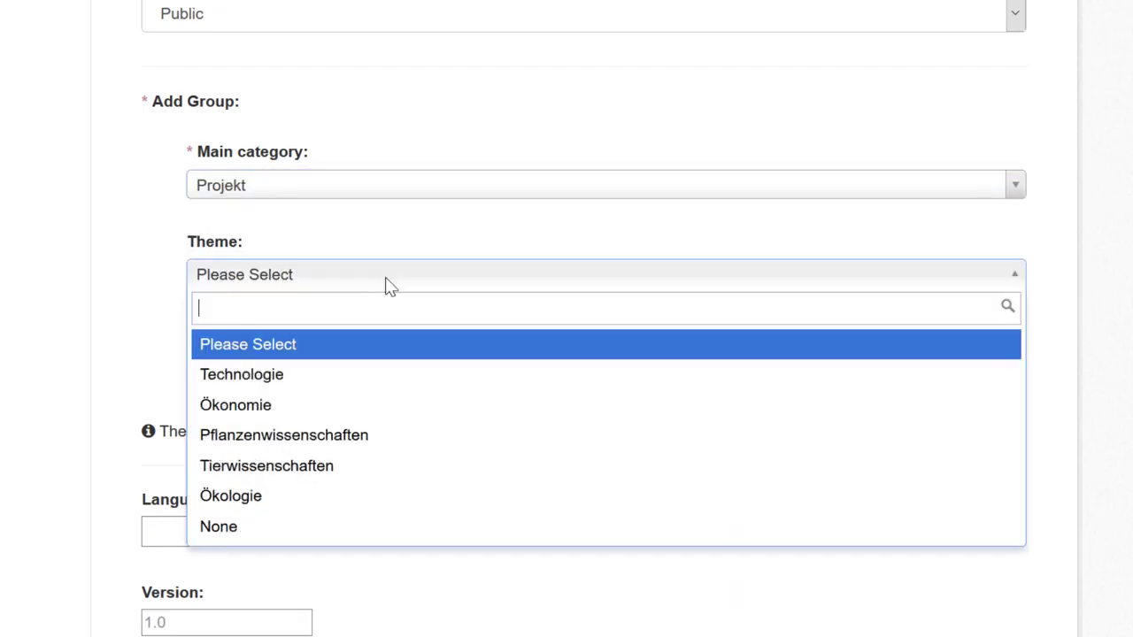
click(283, 380)
click(363, 374)
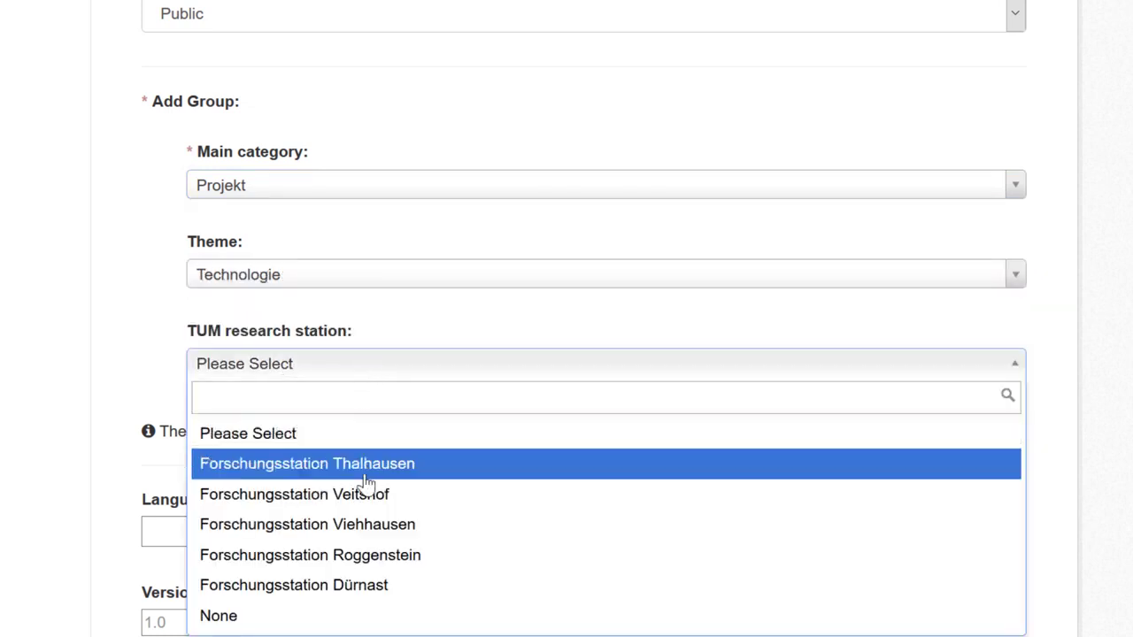
click(344, 586)
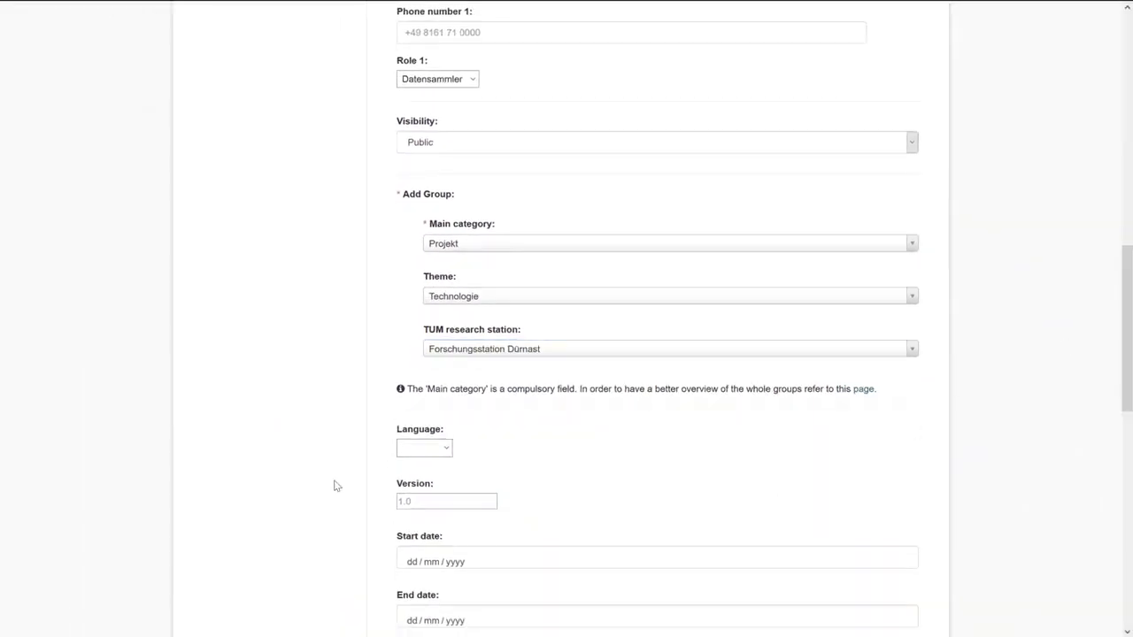
Set the dataset language to English.
click(430, 449)
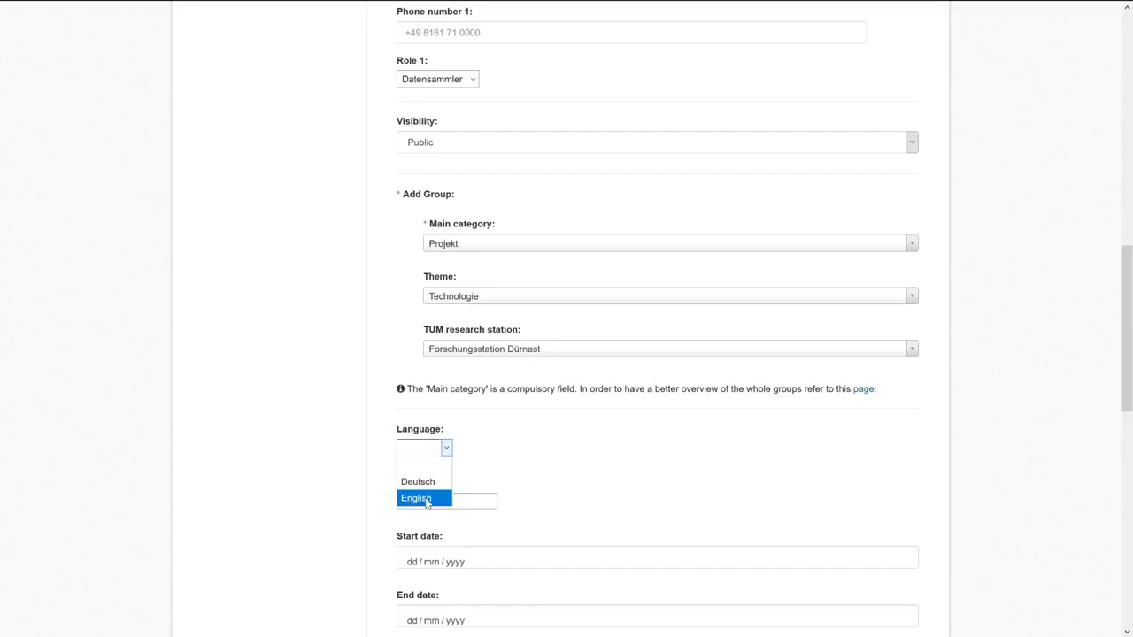
click(416, 498)
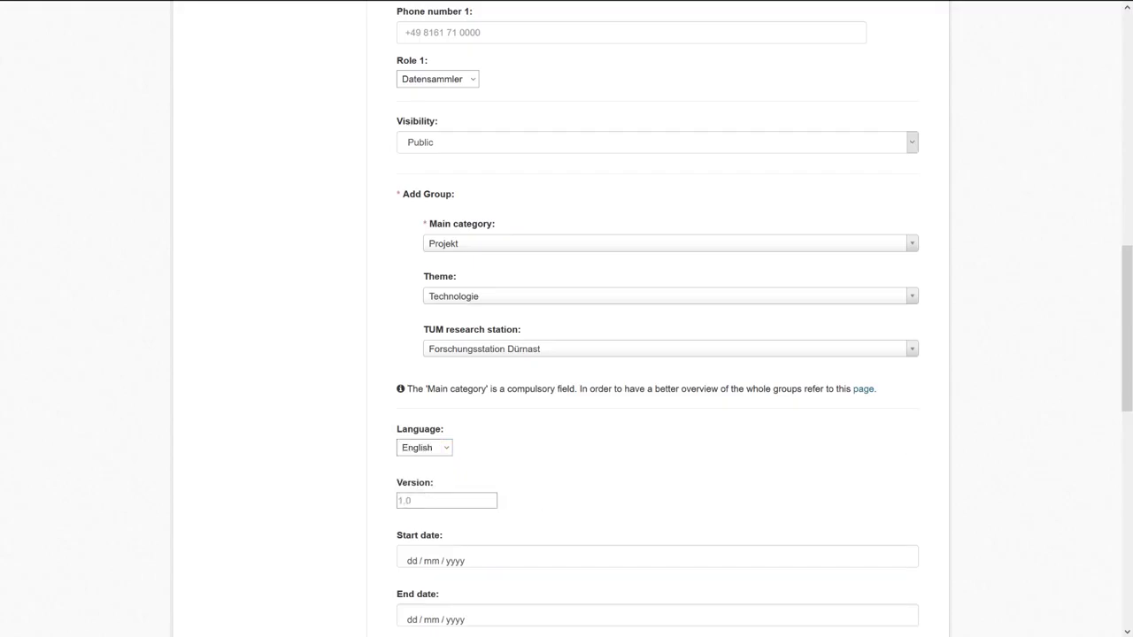
scroll(1114, 475, down, 5)
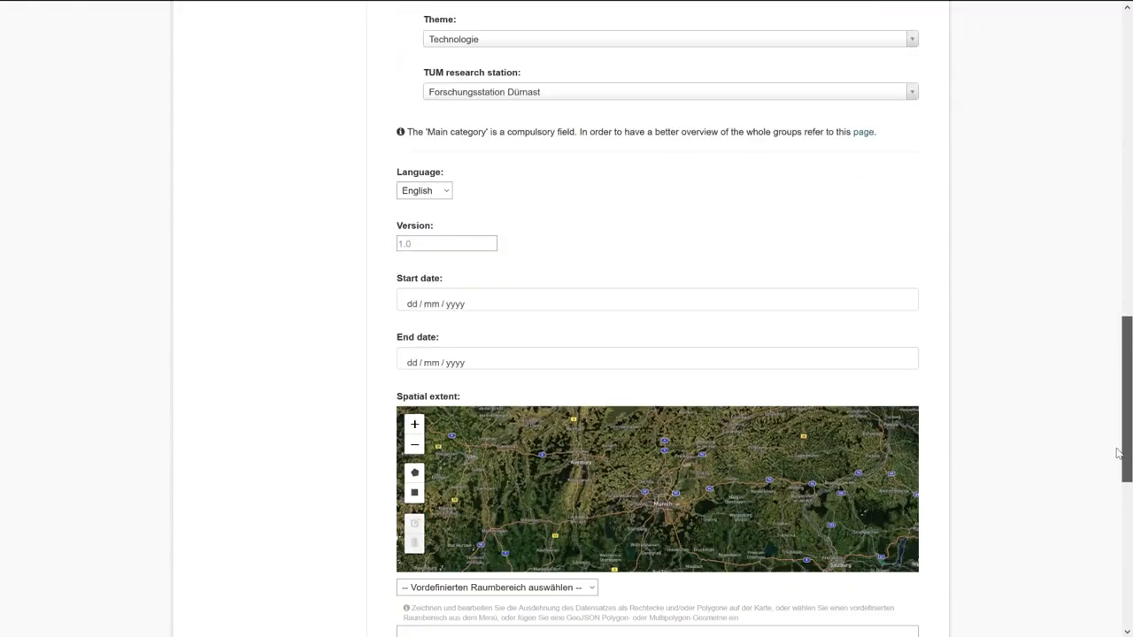
scroll(1115, 476, up, 1)
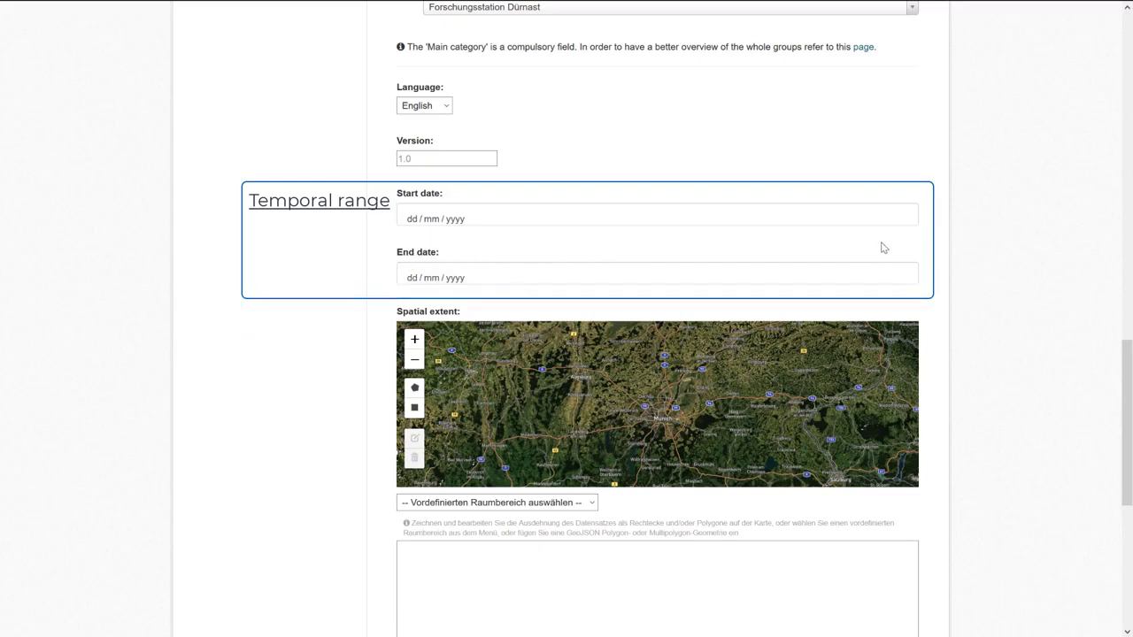
Pick 01/01/2015 as Start date in the calendar and type 30/12/2019 as End date.
click(906, 223)
click(906, 223)
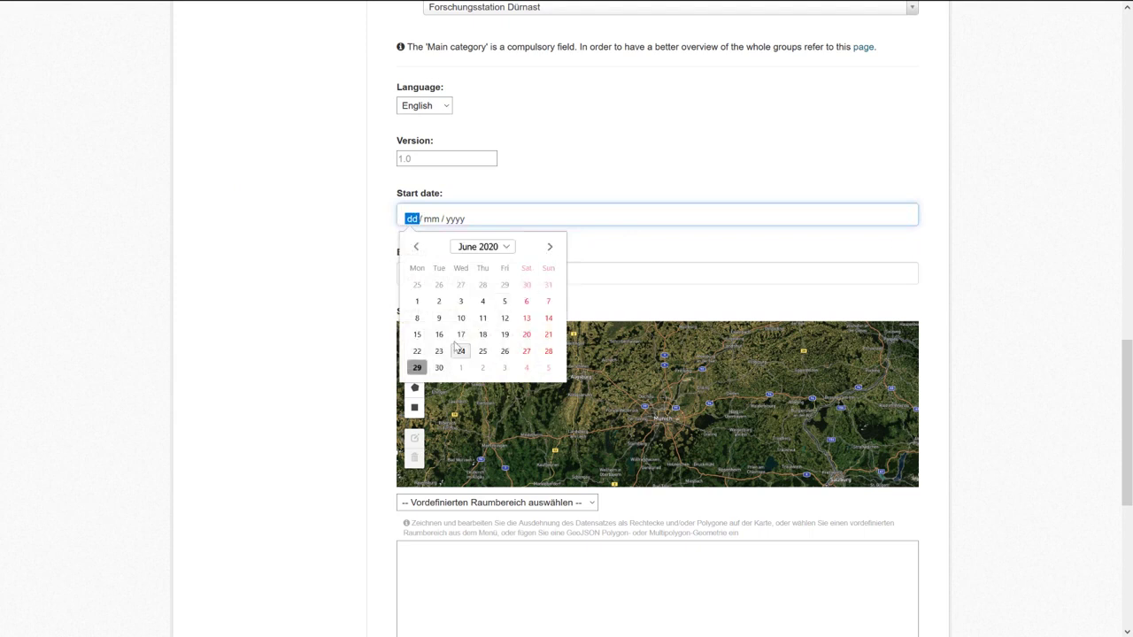
click(498, 251)
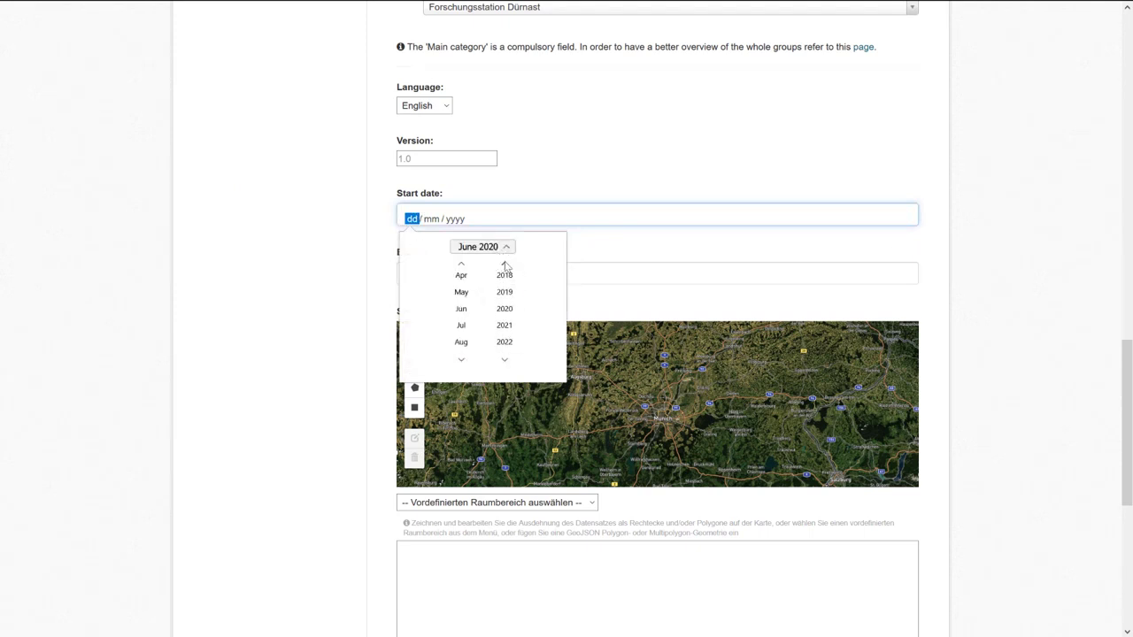
click(505, 265)
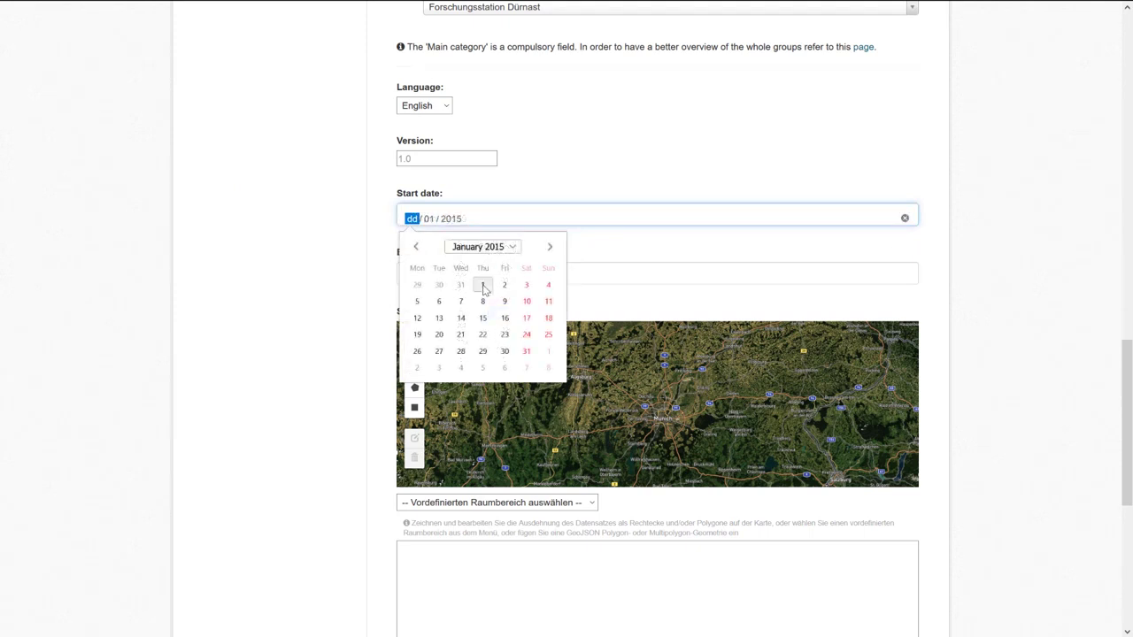
click(483, 285)
click(475, 278)
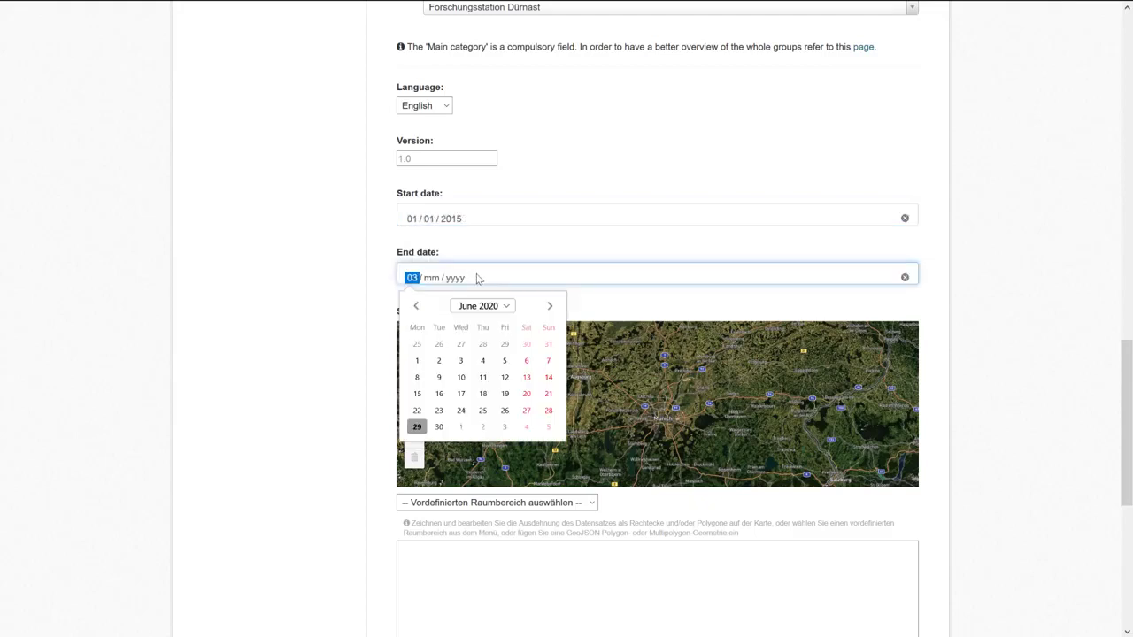
text(30 / 12 / )
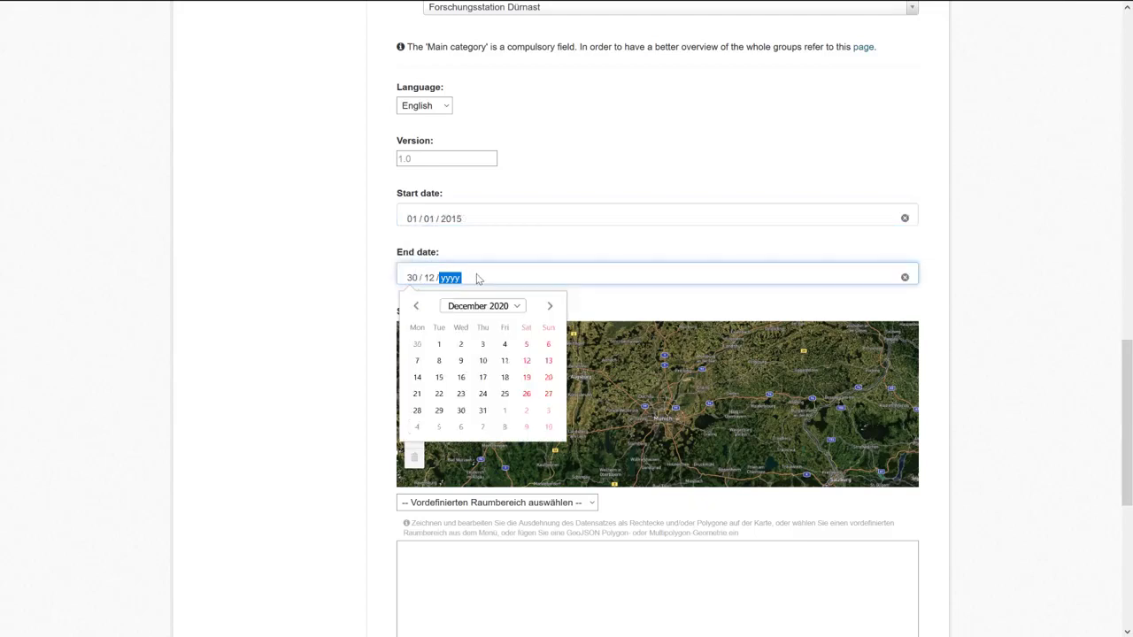
text(2019)
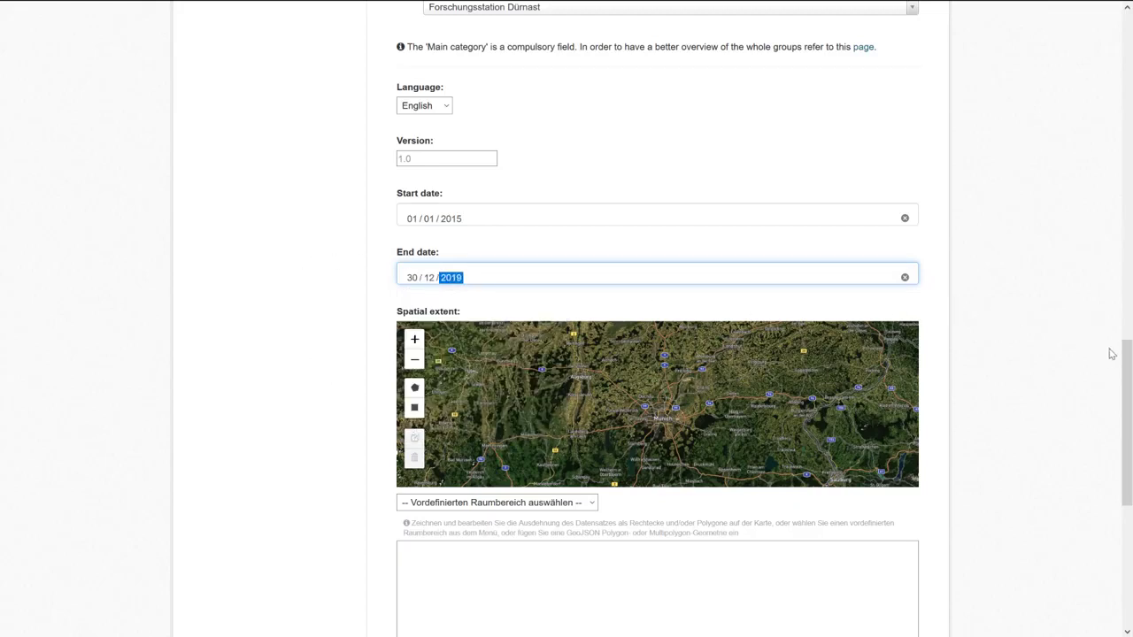
Draw a rectangle over the fields near Dürnast on the Spatial extent map, then delete it.
scroll(1112, 354, down, 2)
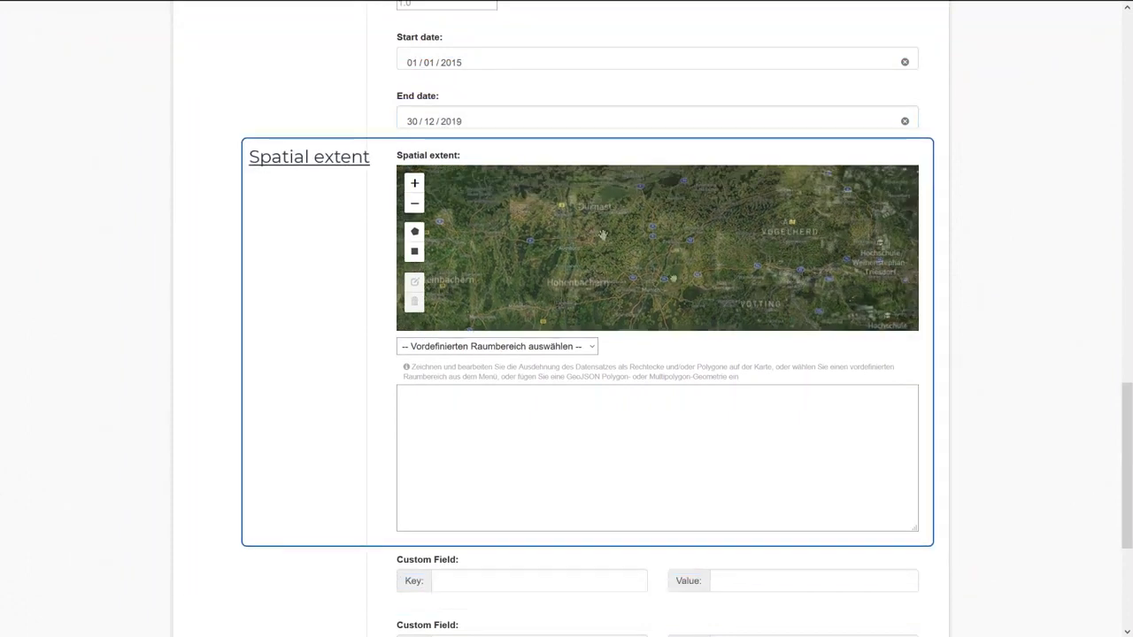
scroll(595, 223, up, 3)
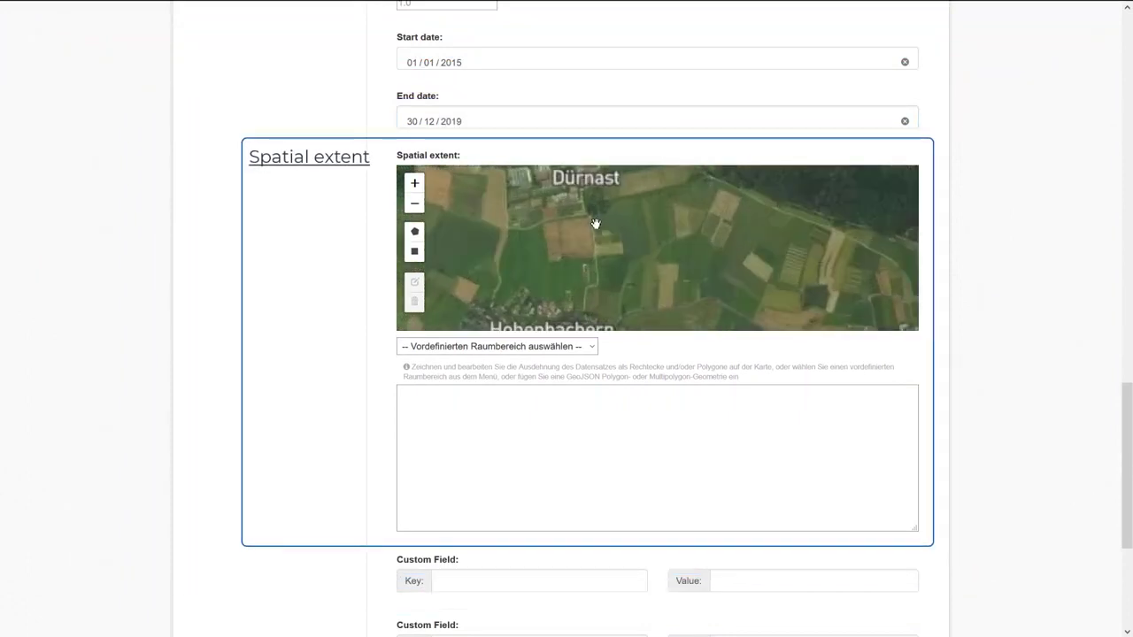
scroll(602, 226, down, 2)
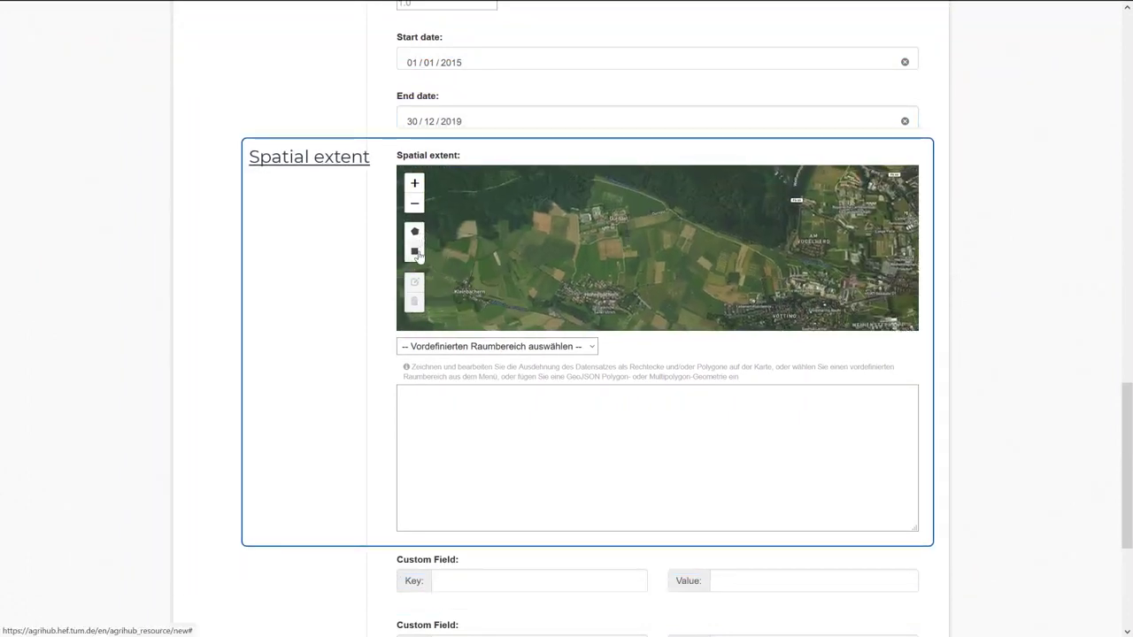
click(415, 253)
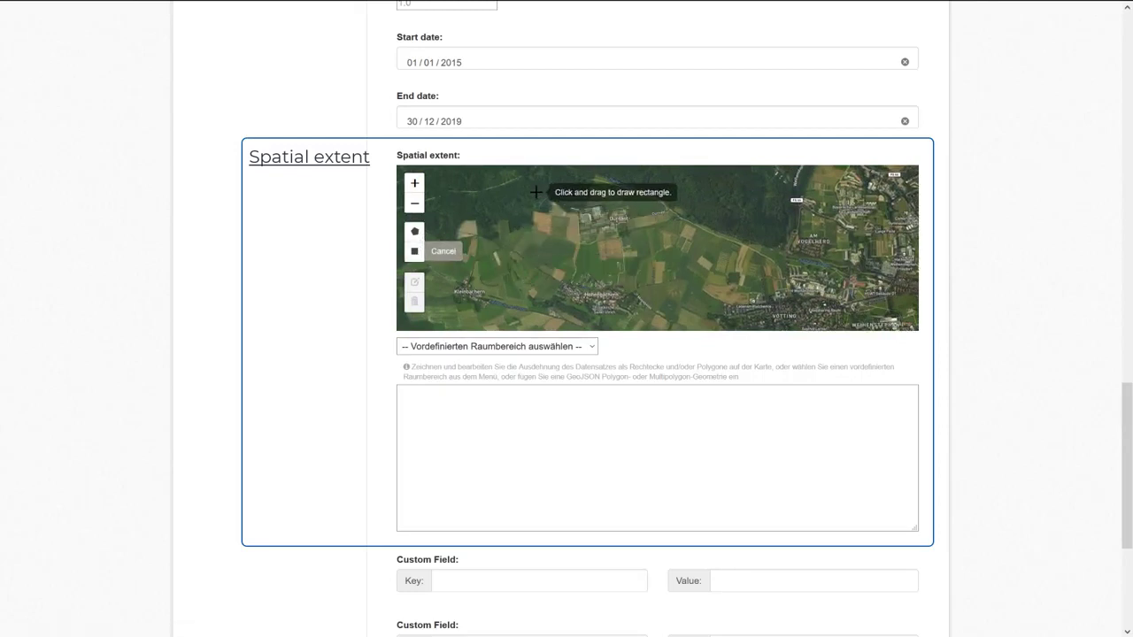
drag(534, 191, 741, 298)
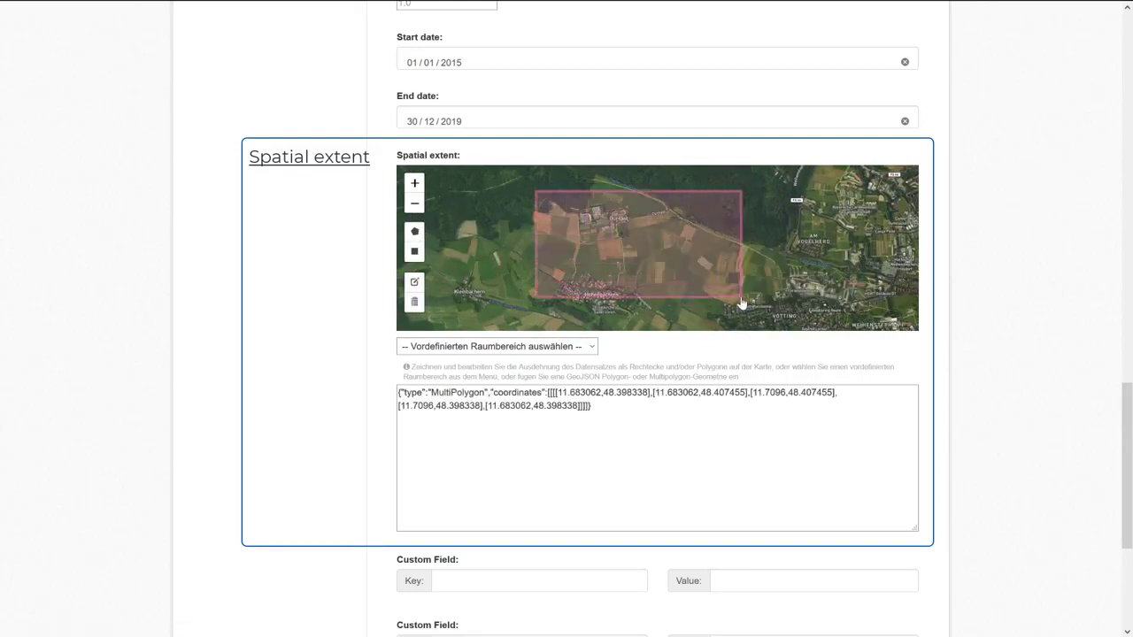
click(414, 302)
click(551, 282)
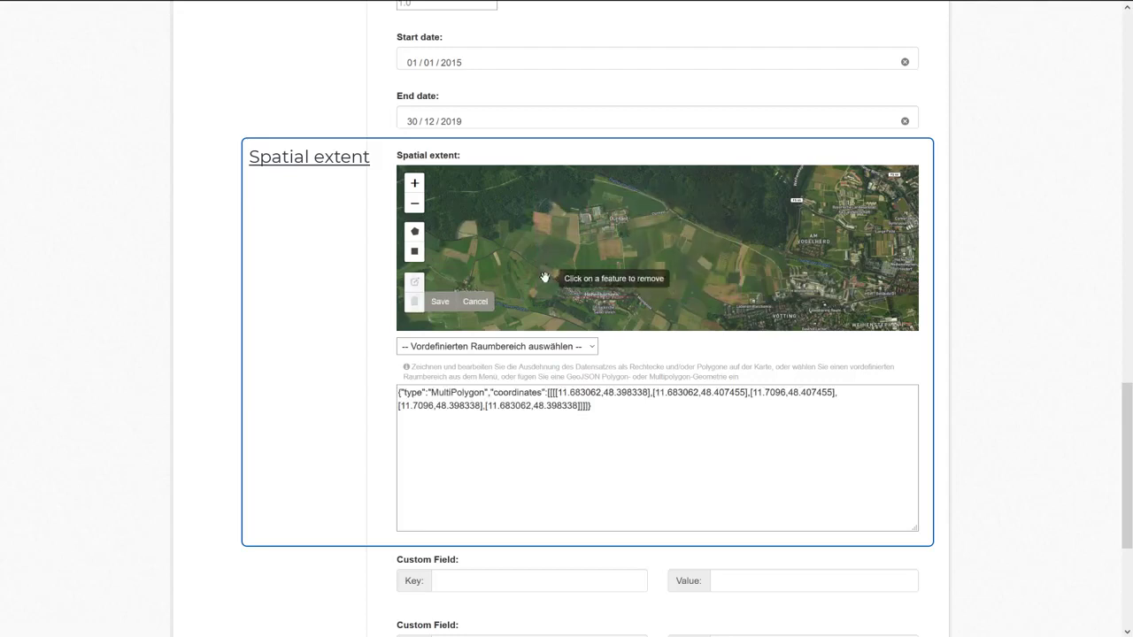
click(437, 301)
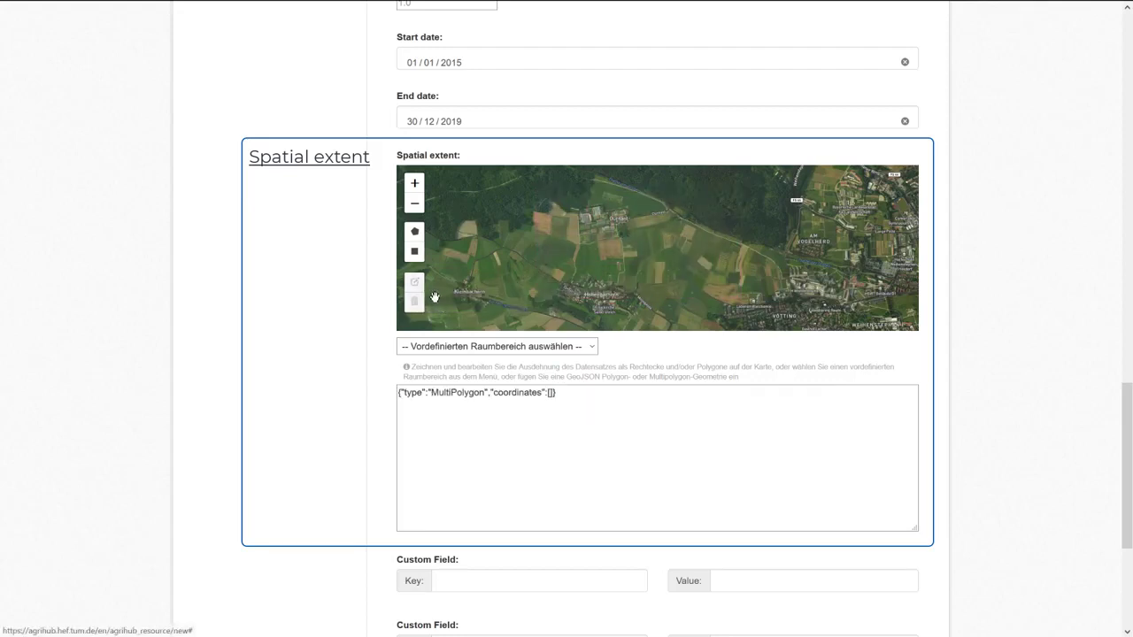
Draw a polygon around the Dürnast fields to fill in the MultiPolygon coordinates.
click(415, 231)
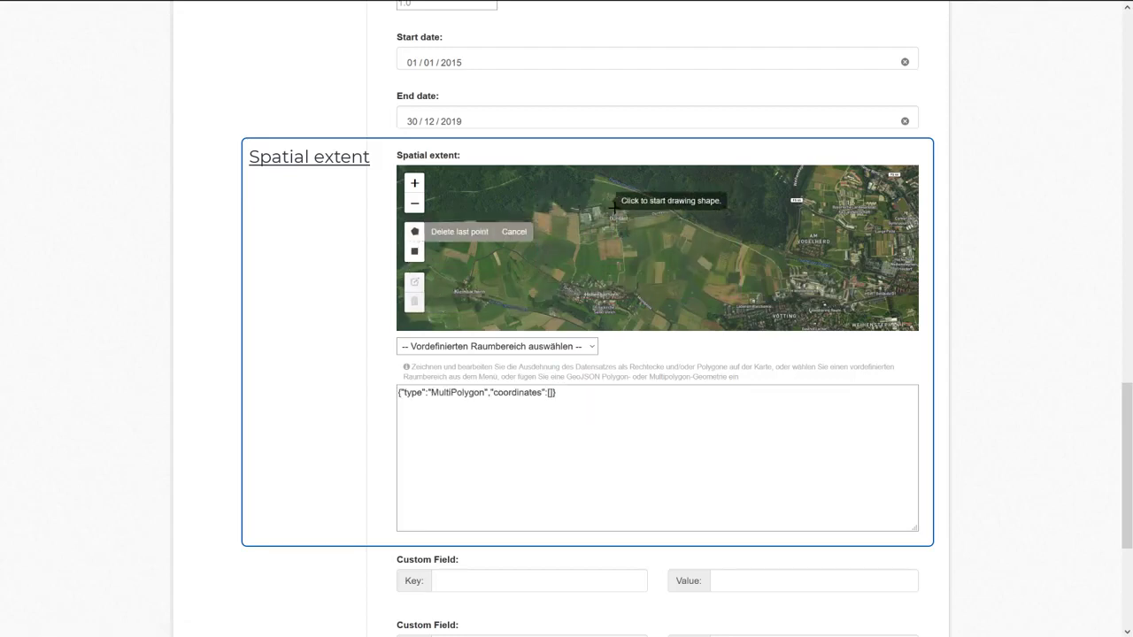
click(668, 210)
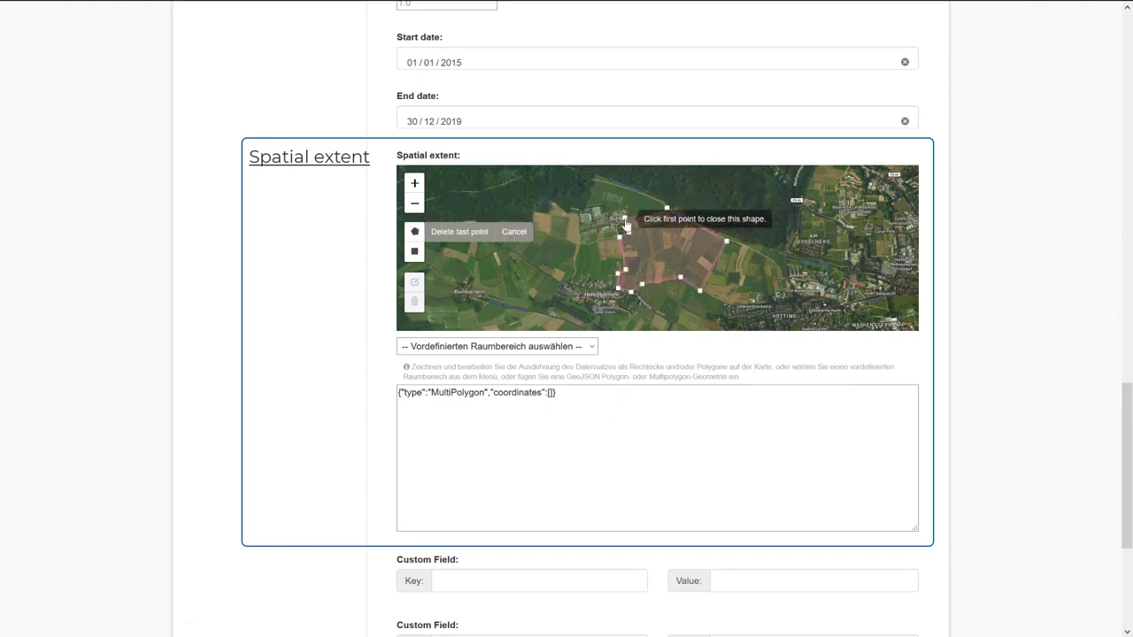
click(666, 210)
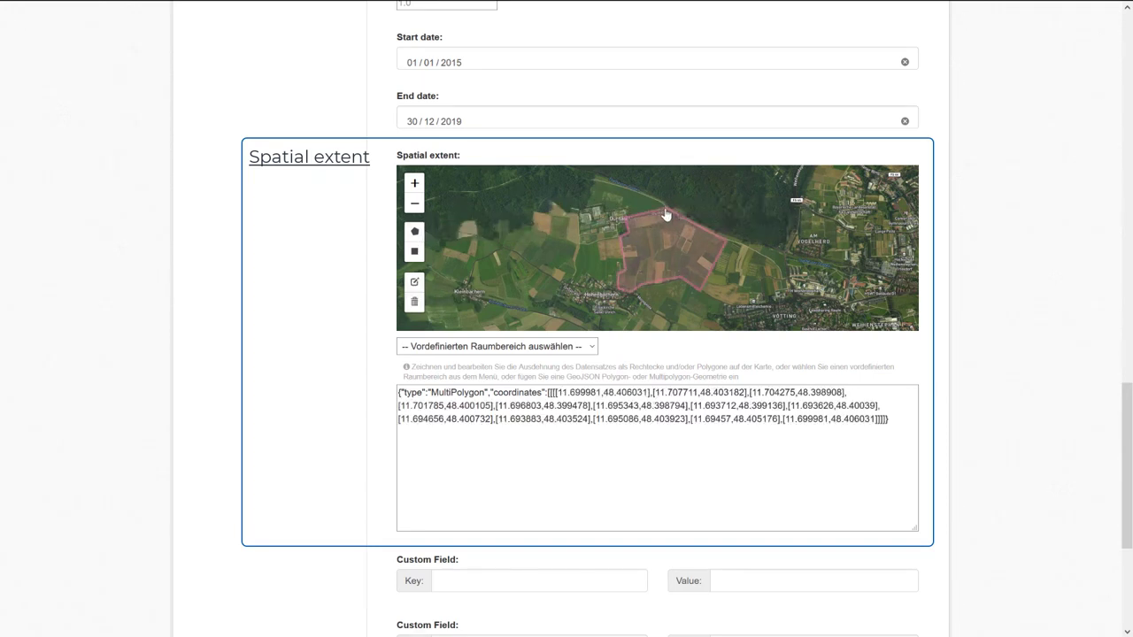
scroll(502, 329, down, 1)
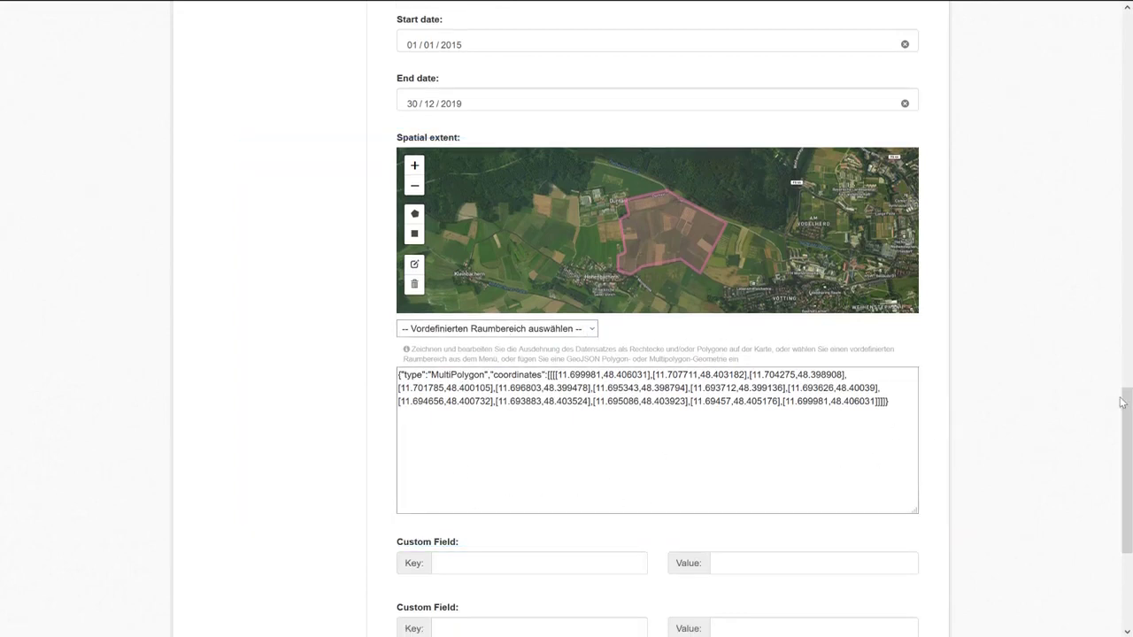
drag(1126, 401, 1128, 465)
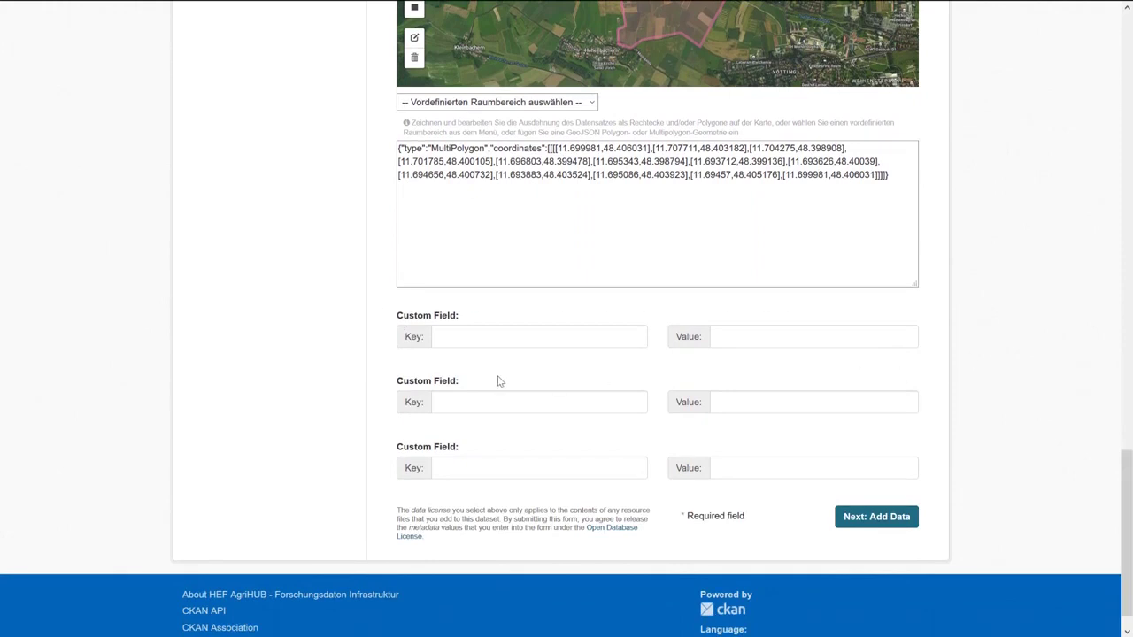
Submit the Soil Nutrients Monitoring metadata and finish the dataset without adding a resource.
click(484, 339)
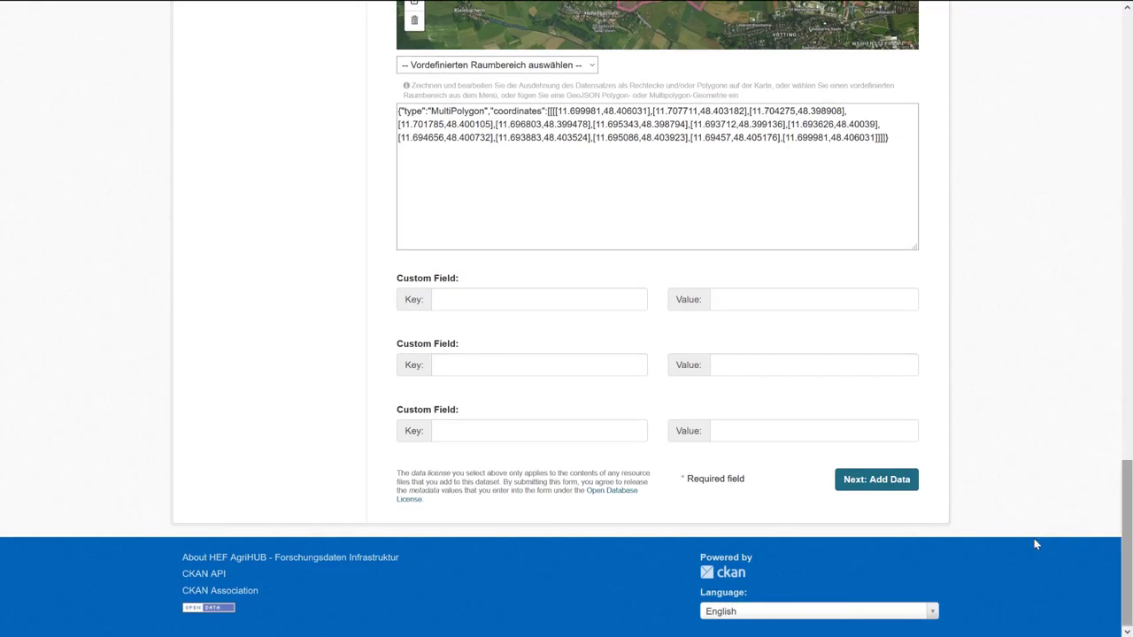
click(879, 487)
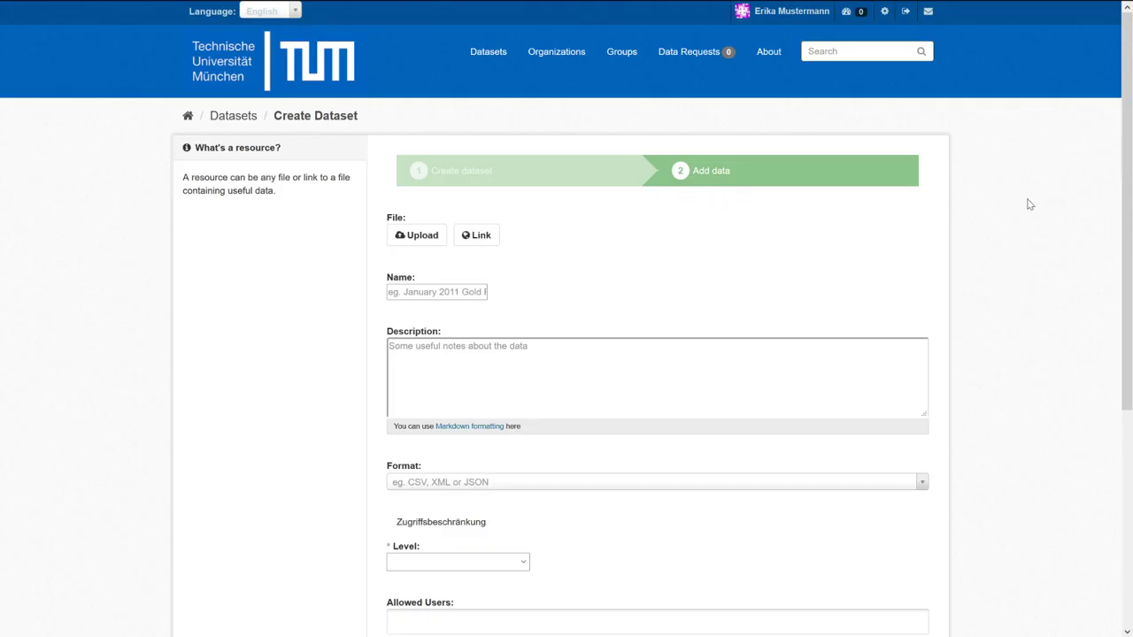
drag(1125, 182, 1121, 372)
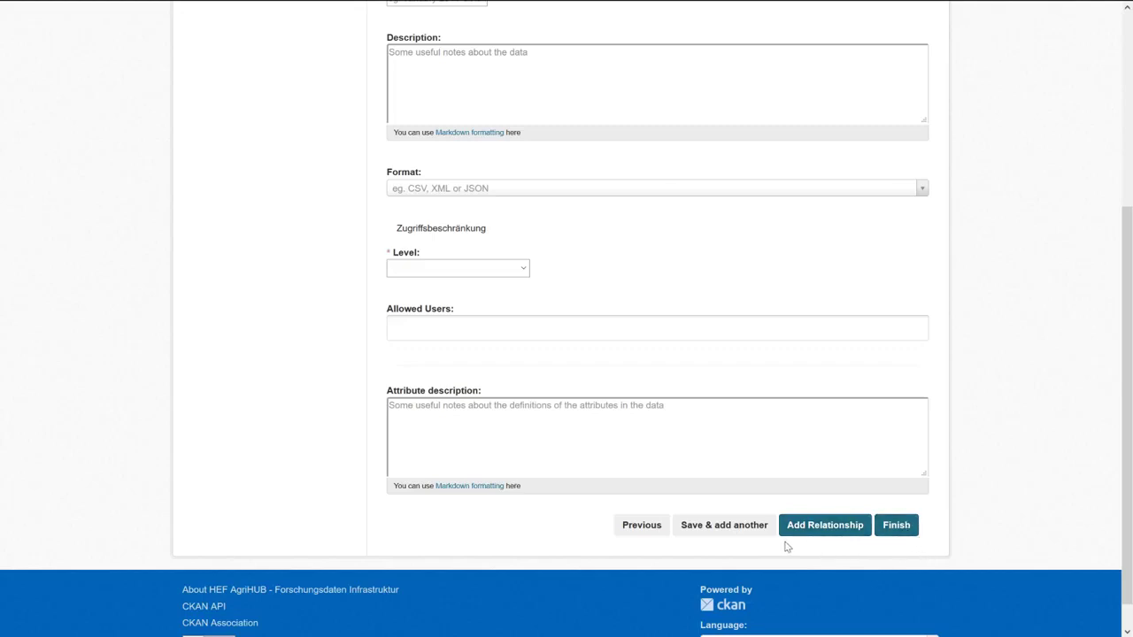
scroll(607, 536, up, 5)
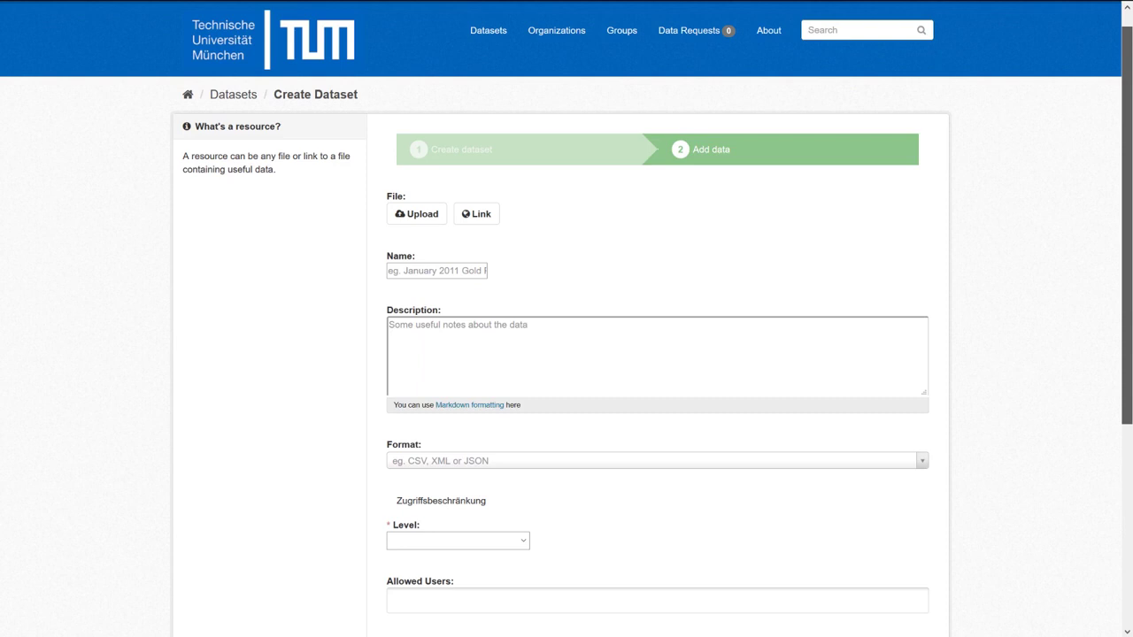
drag(1127, 332, 1126, 501)
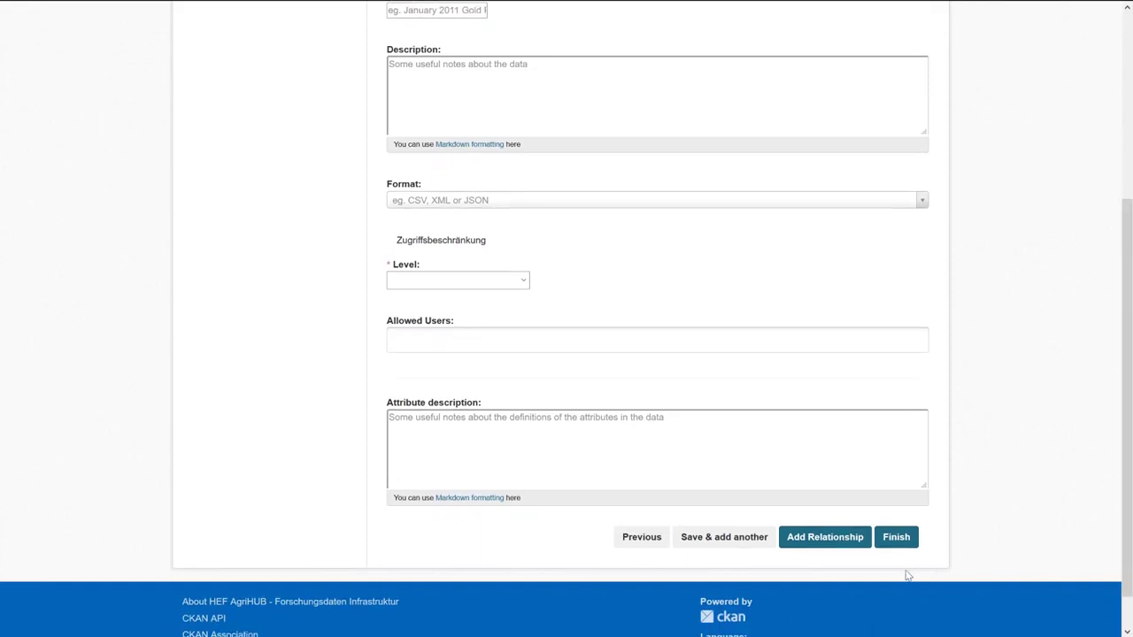
scroll(903, 531, down, 1)
click(902, 522)
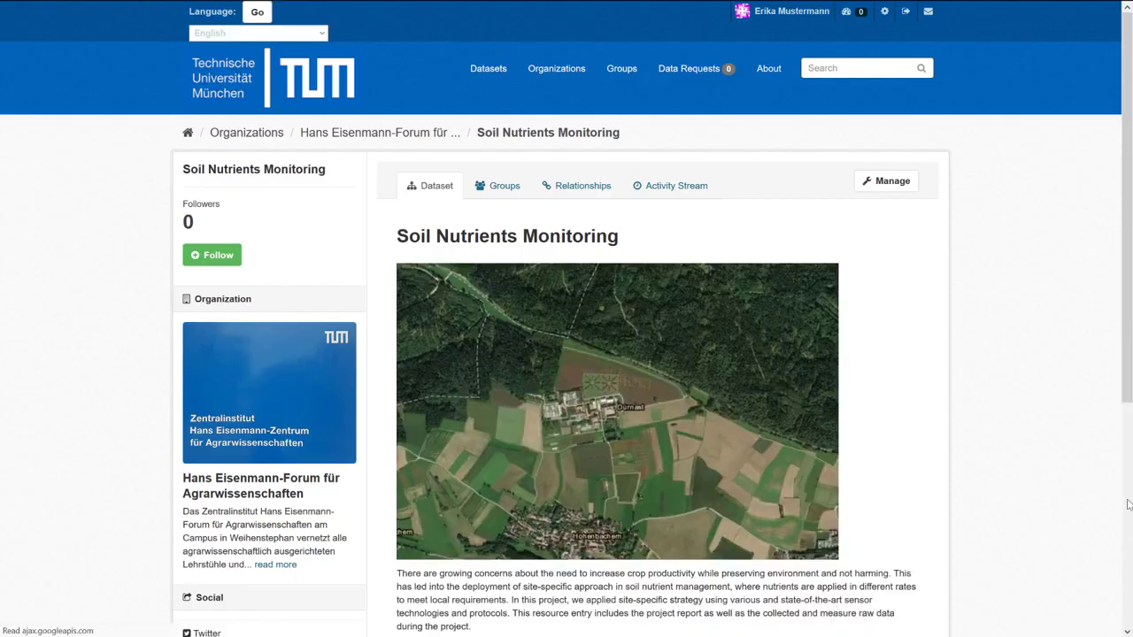
scroll(830, 106, down, 2)
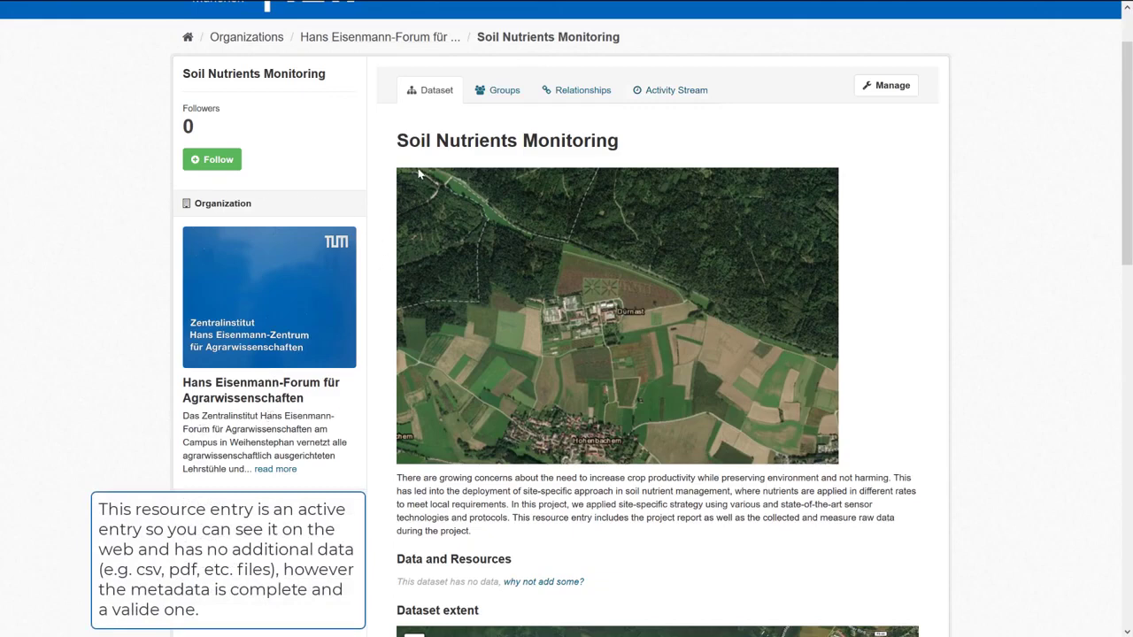
drag(1124, 244, 1124, 354)
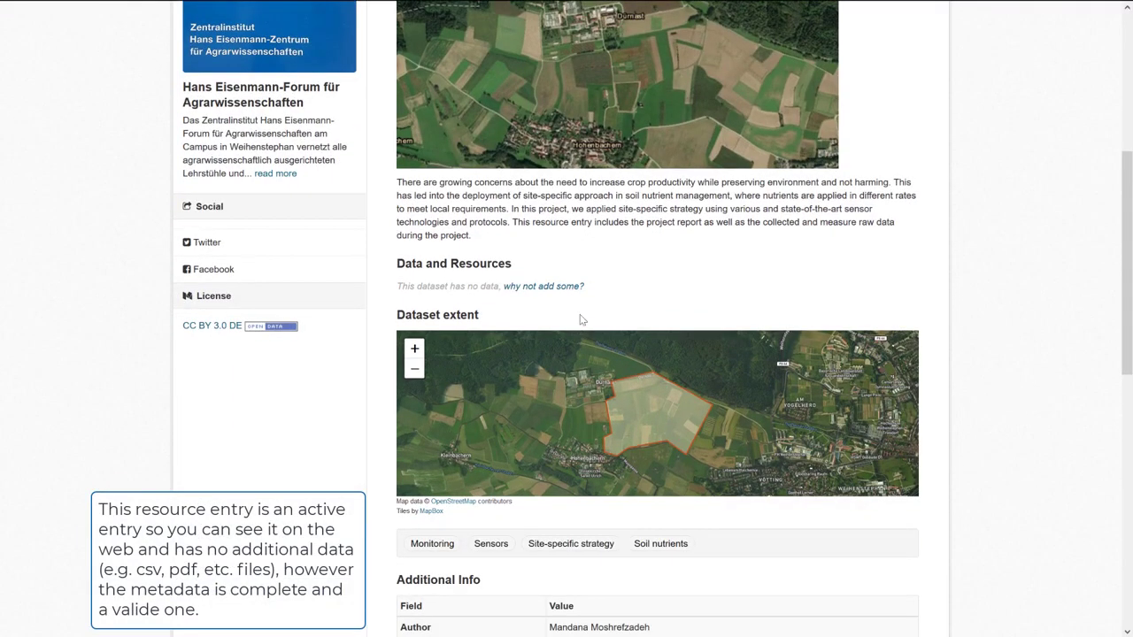
drag(1124, 277, 1126, 413)
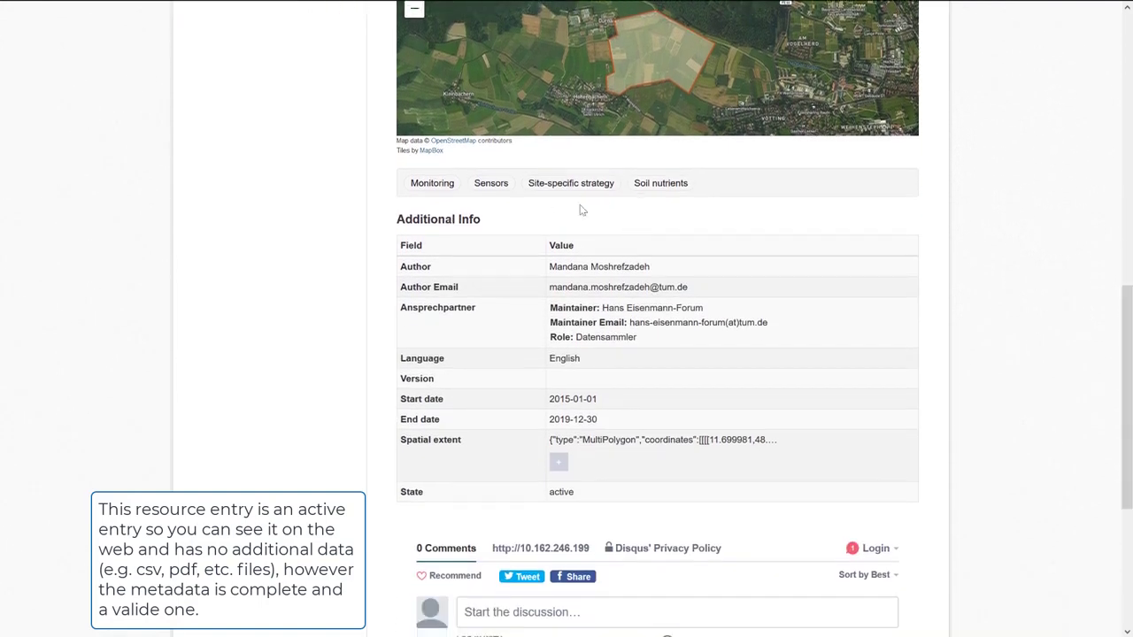
drag(544, 491, 404, 490)
scroll(404, 490, up, 5)
scroll(655, 319, up, 3)
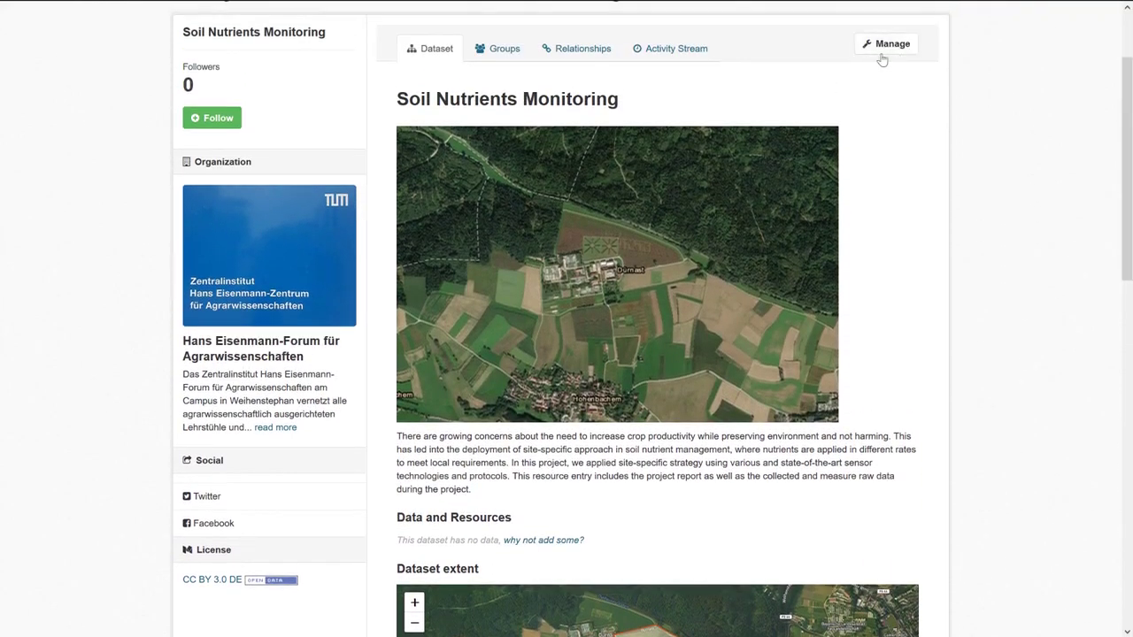
Start a new resource, fill the Link URL with the saved wiki address, then remove it.
click(543, 541)
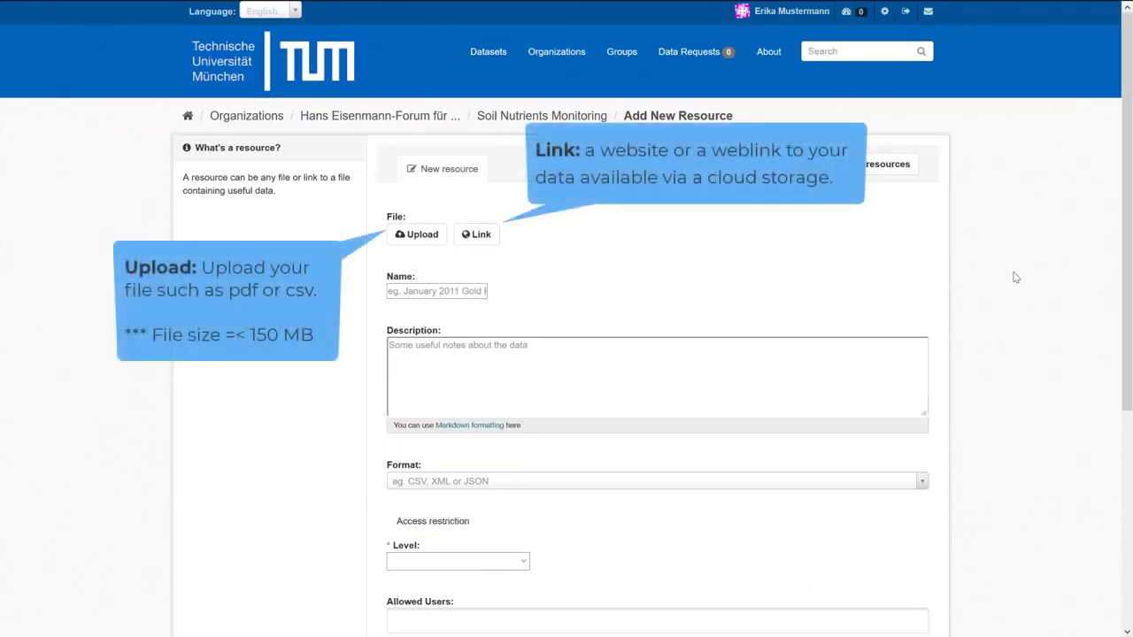
click(485, 248)
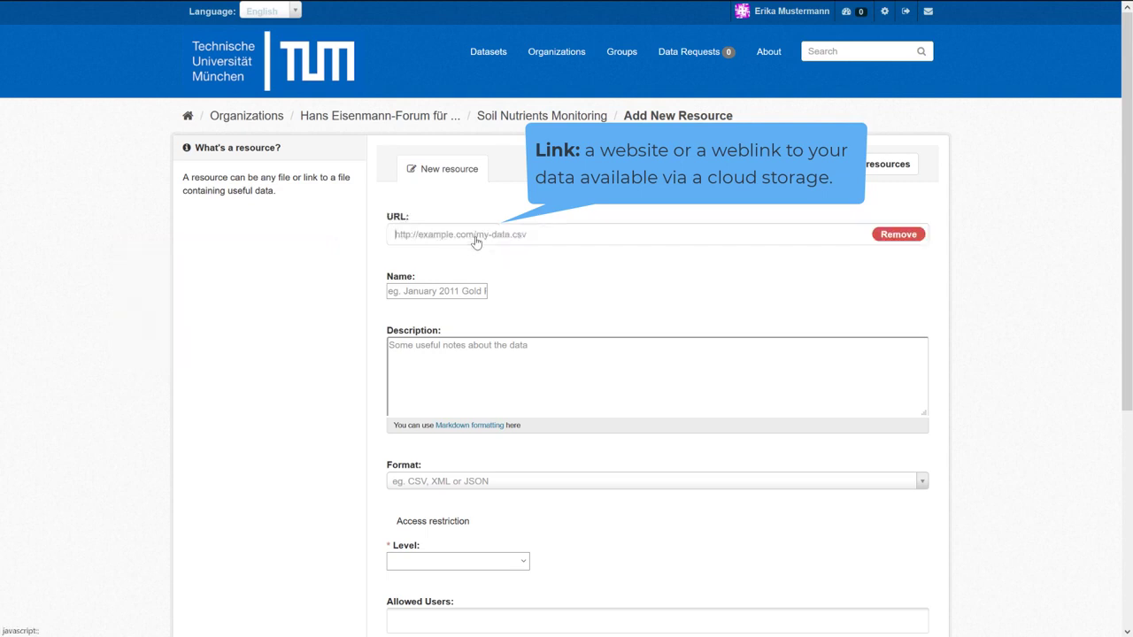
click(549, 236)
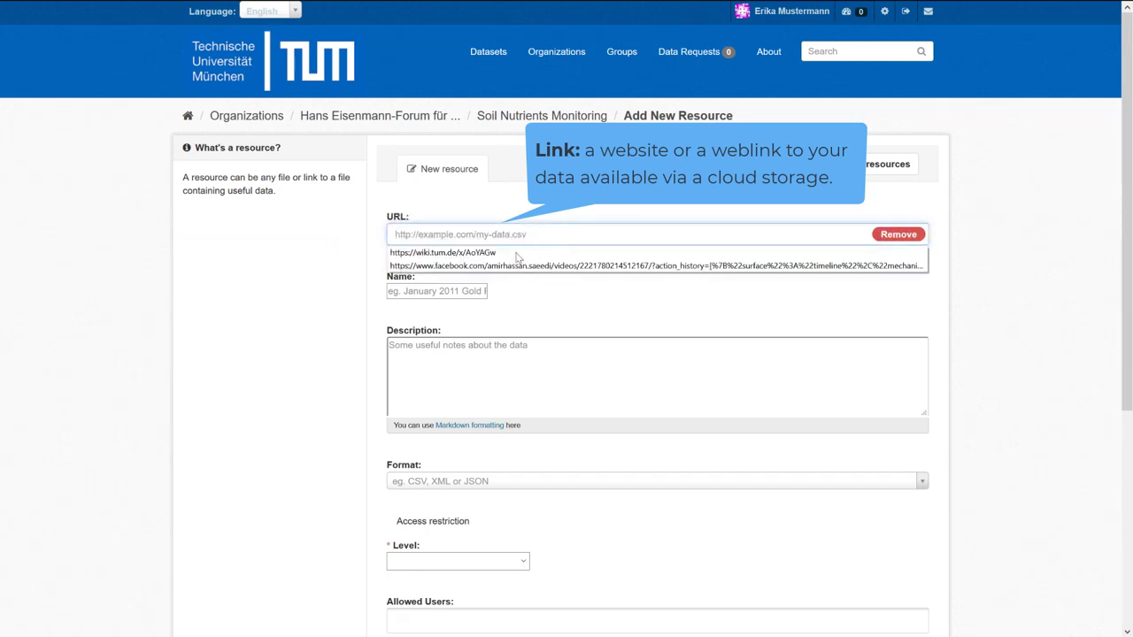
click(478, 250)
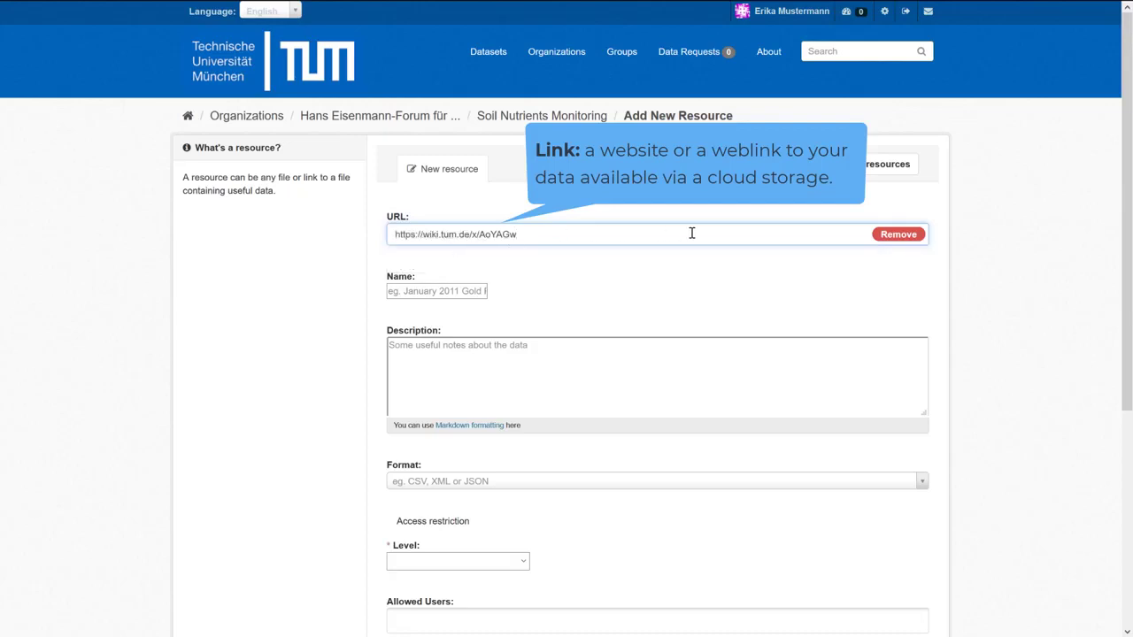
click(913, 238)
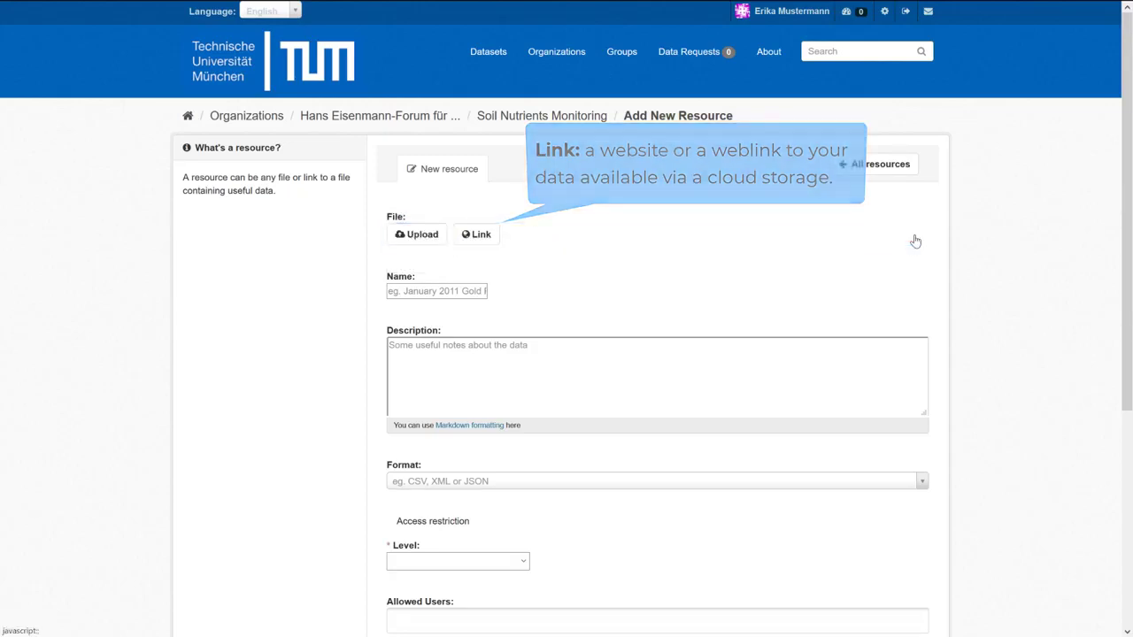
Upload Sensors.shp from the Desktop sensorShapefile folder as the resource file.
click(419, 237)
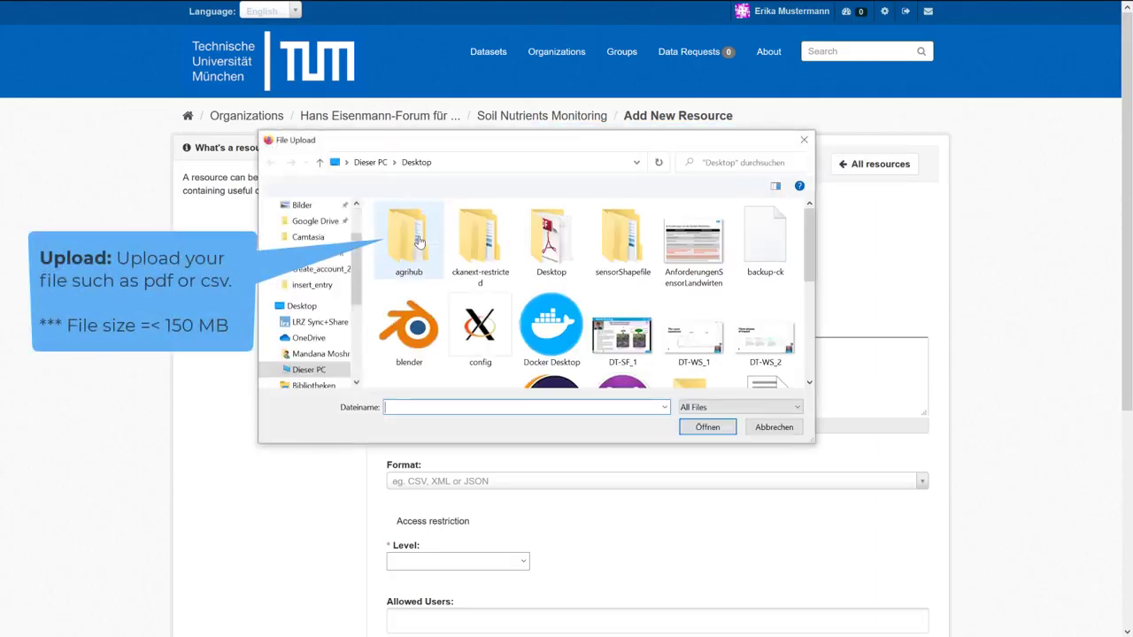
drag(365, 141, 497, 212)
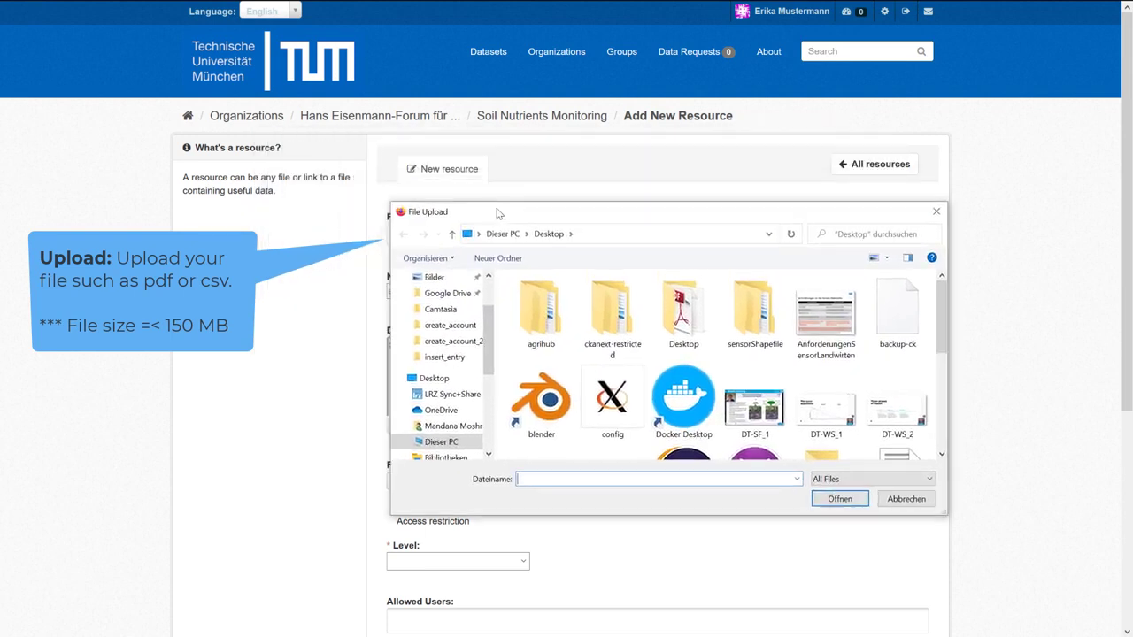
double_click(748, 328)
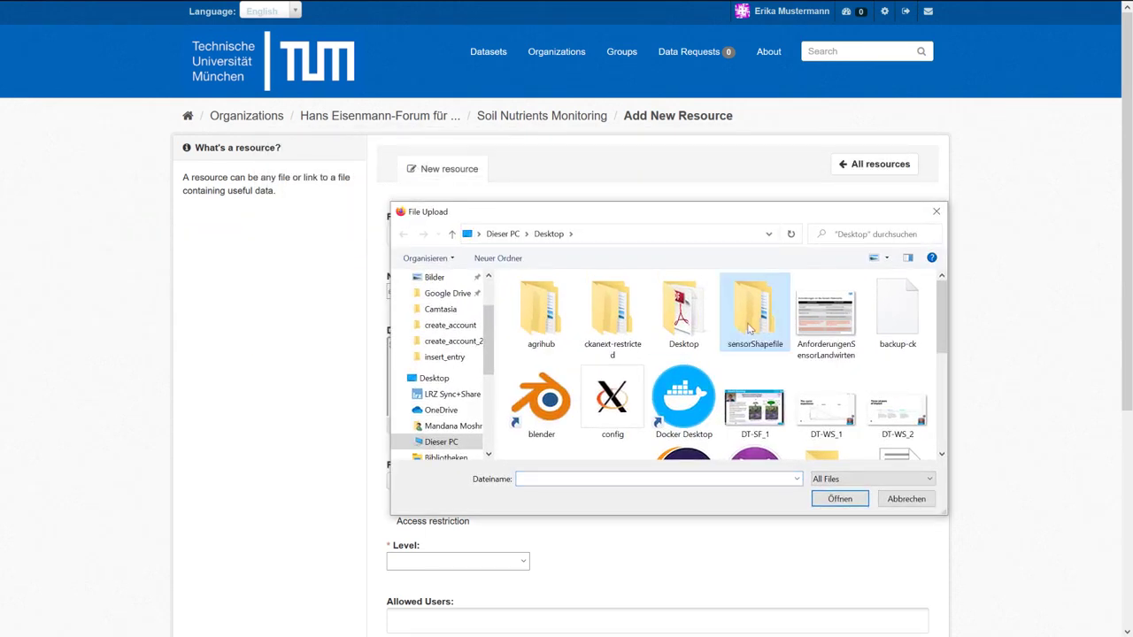
click(541, 304)
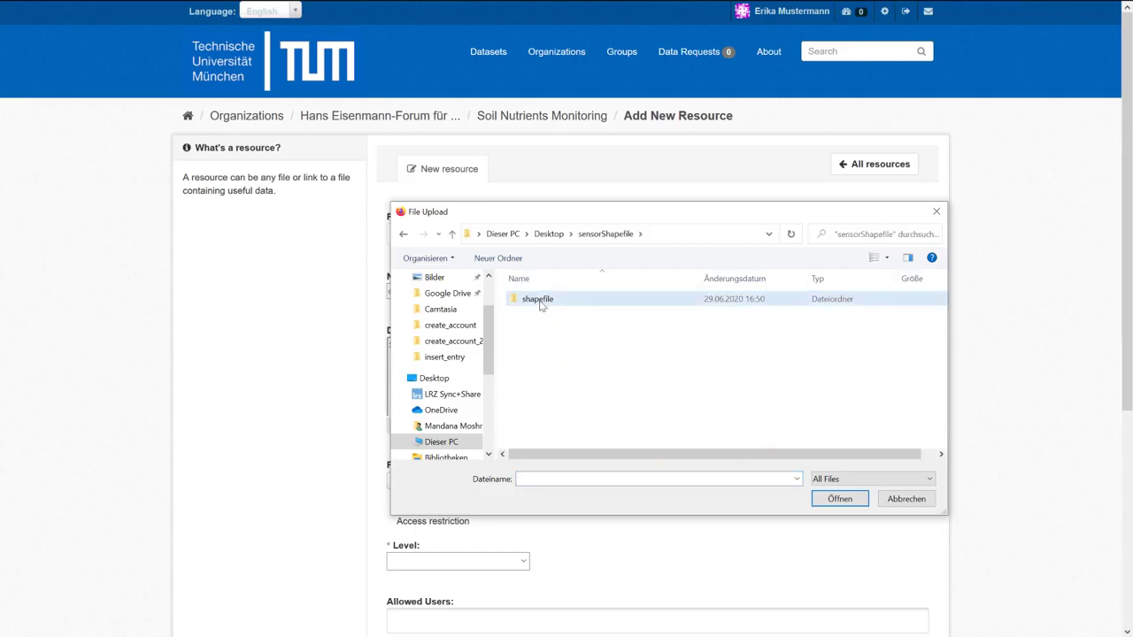
double_click(541, 304)
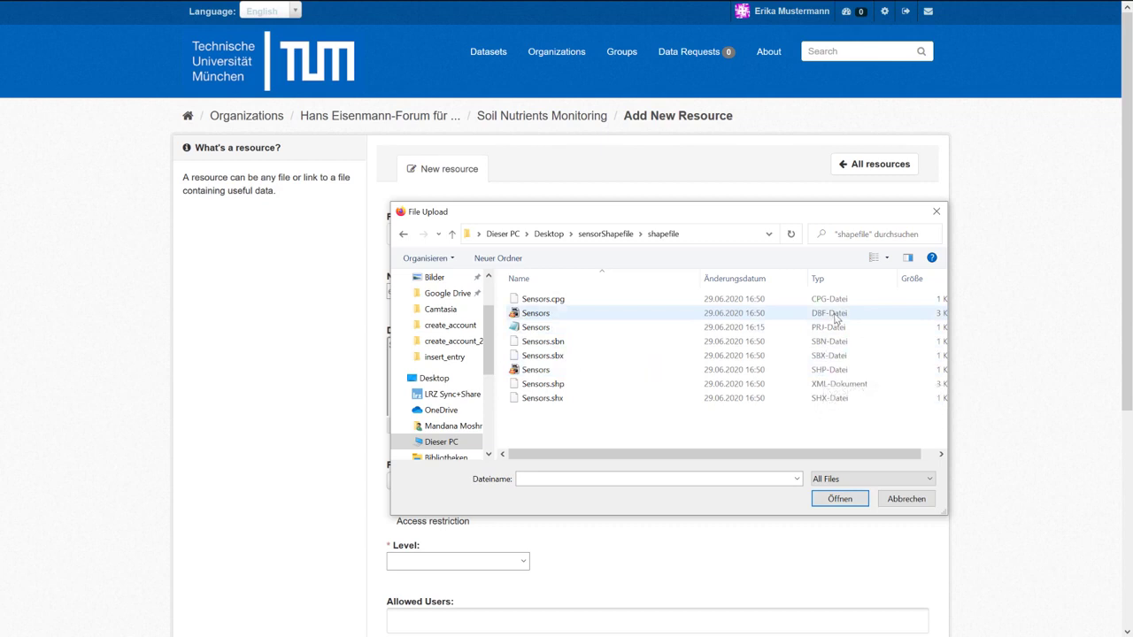
click(619, 320)
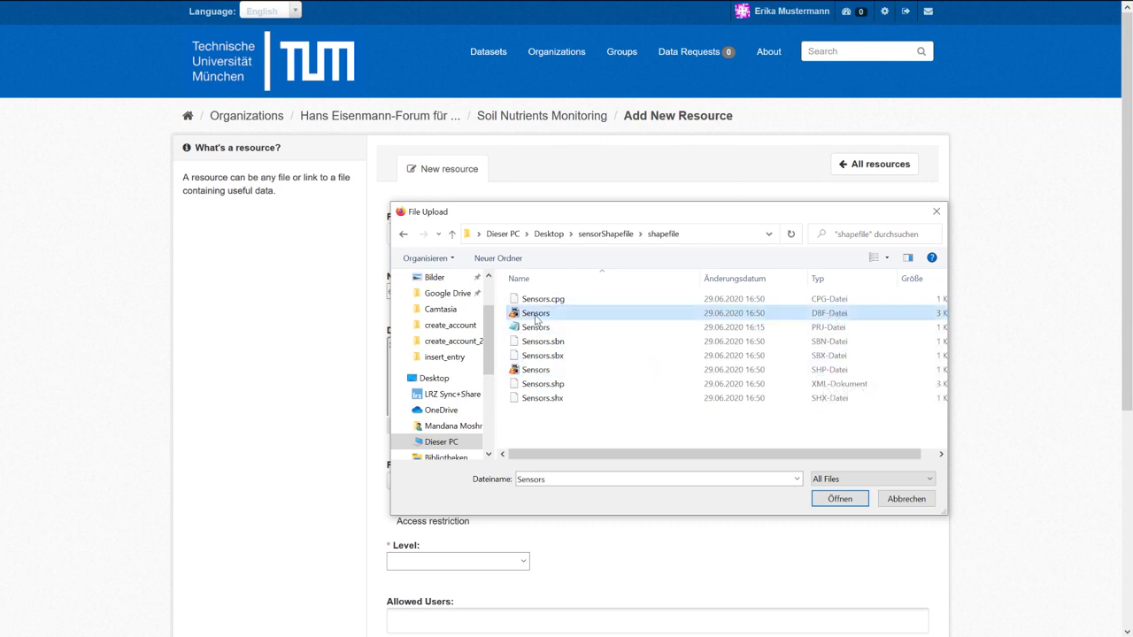
click(820, 326)
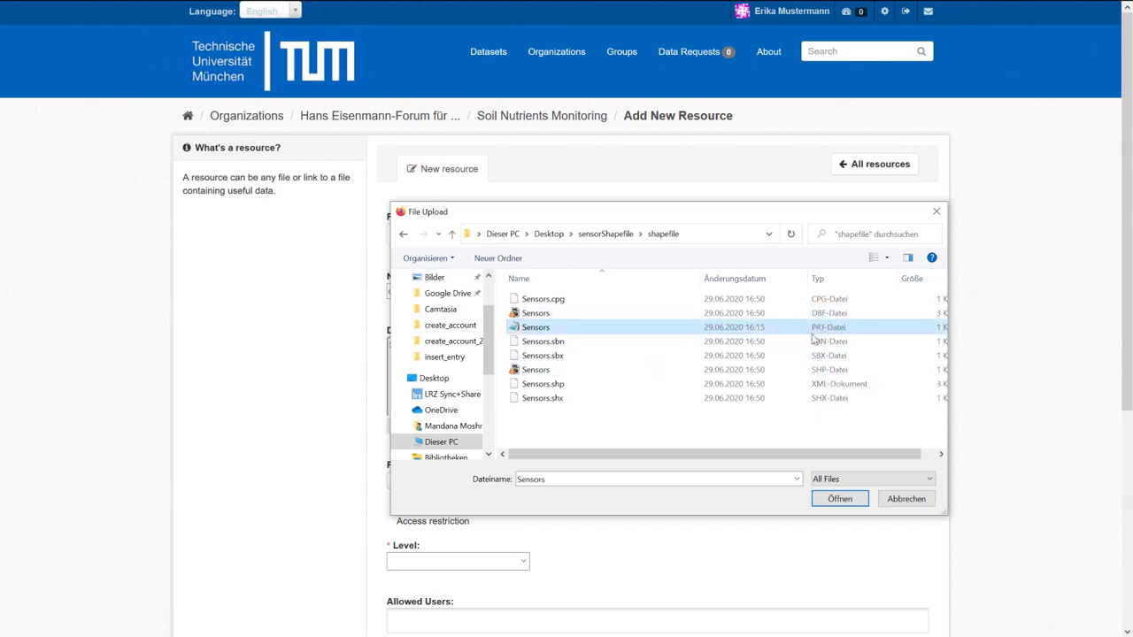
click(601, 369)
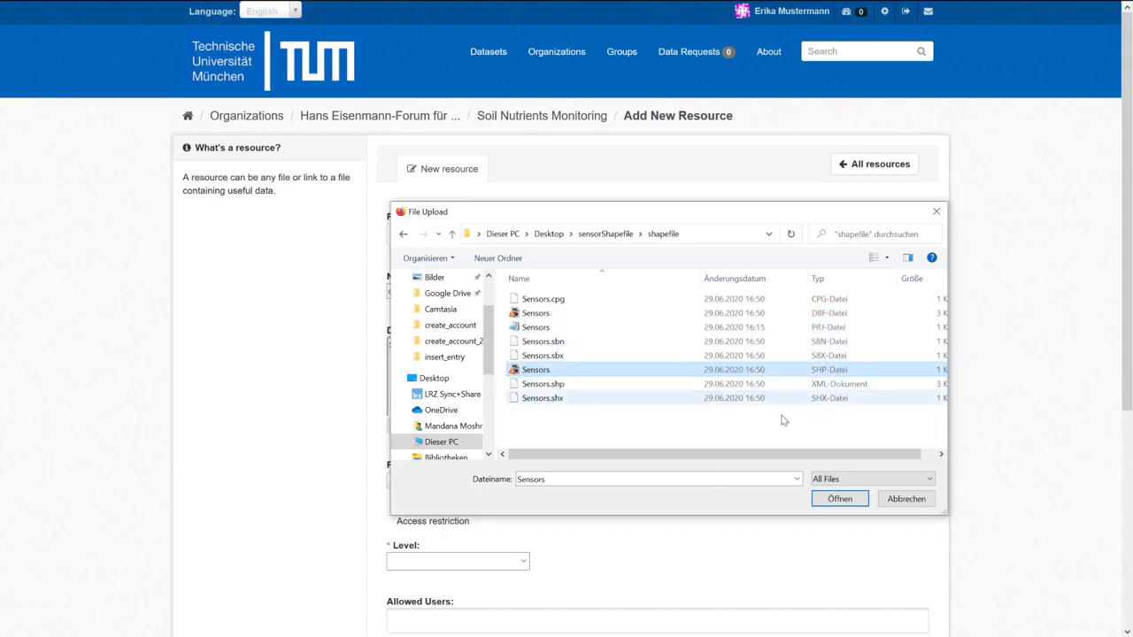
click(831, 501)
Replace Sensors.shp with the shapefile.7z archive as the uploaded file.
drag(452, 235, 389, 235)
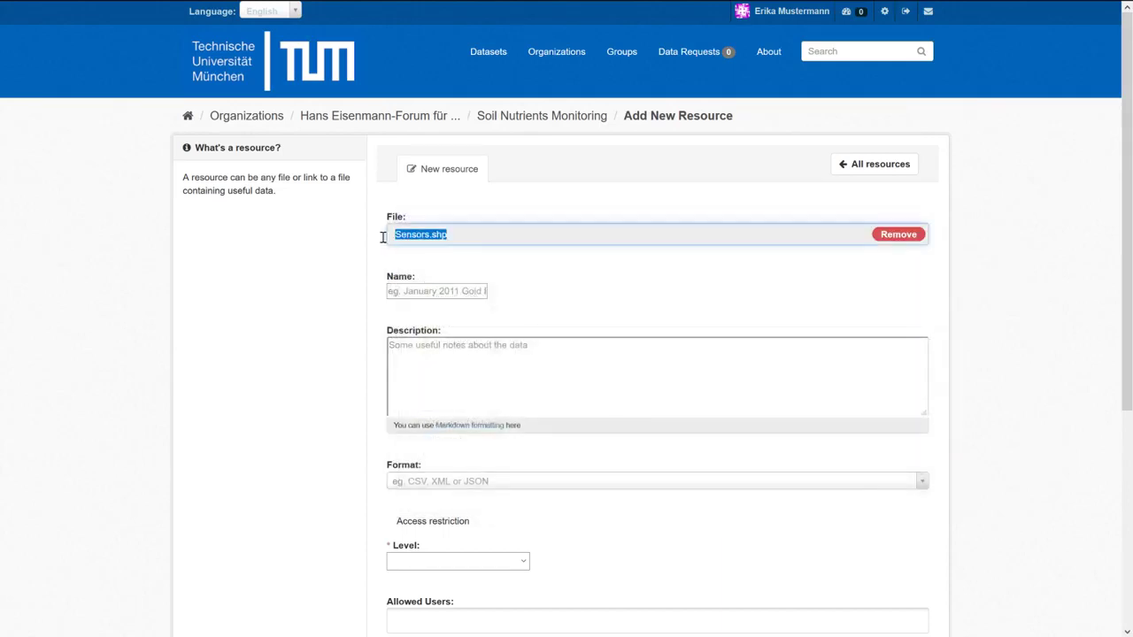
click(893, 235)
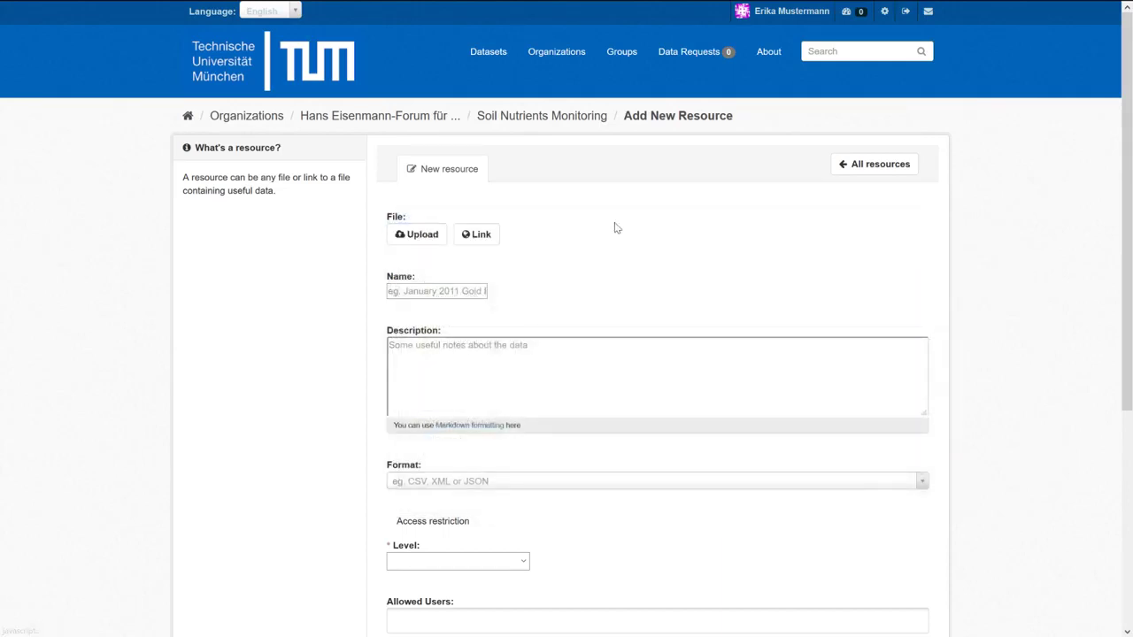
click(431, 238)
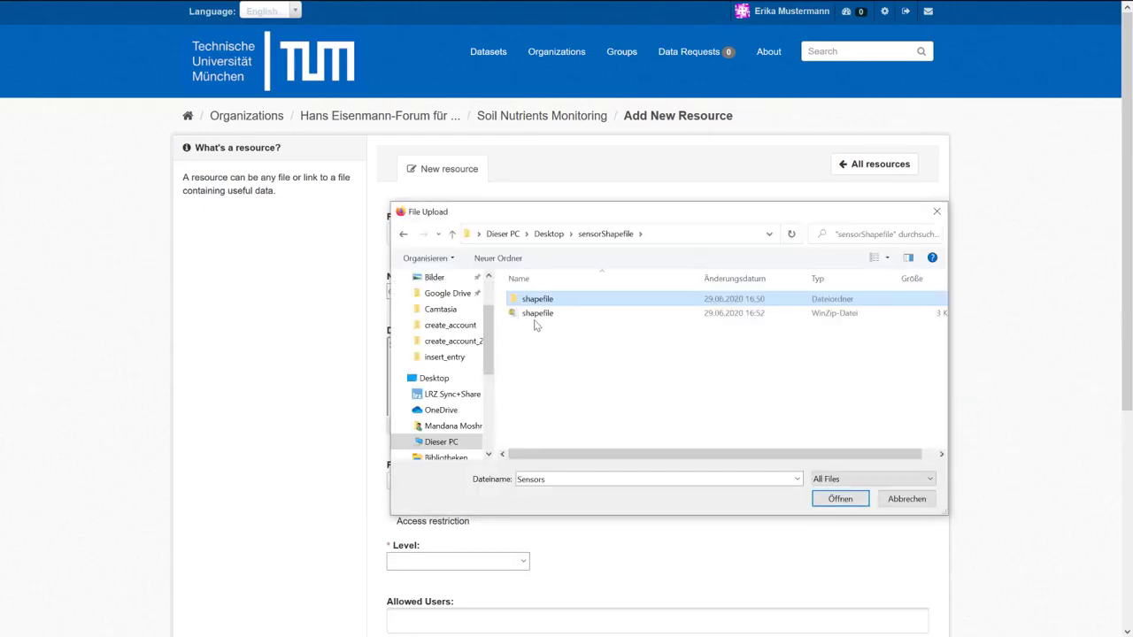
click(537, 315)
click(842, 500)
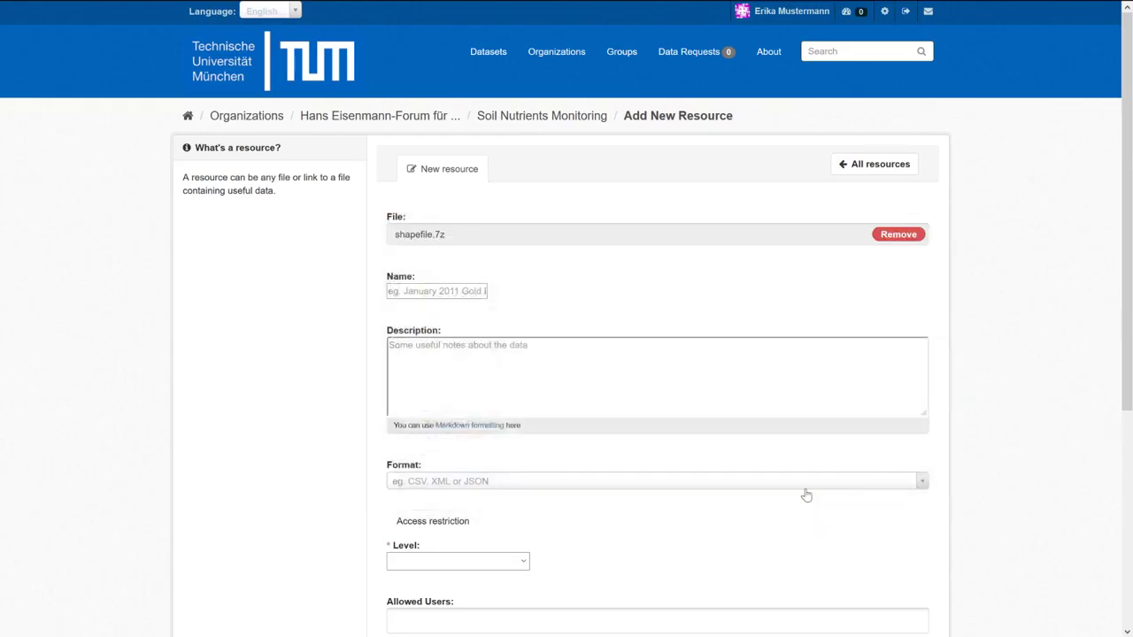
Name the resource 'Sensor Shapefile' and describe it as the location of all installed sensors.
click(453, 296)
text(Sensor)
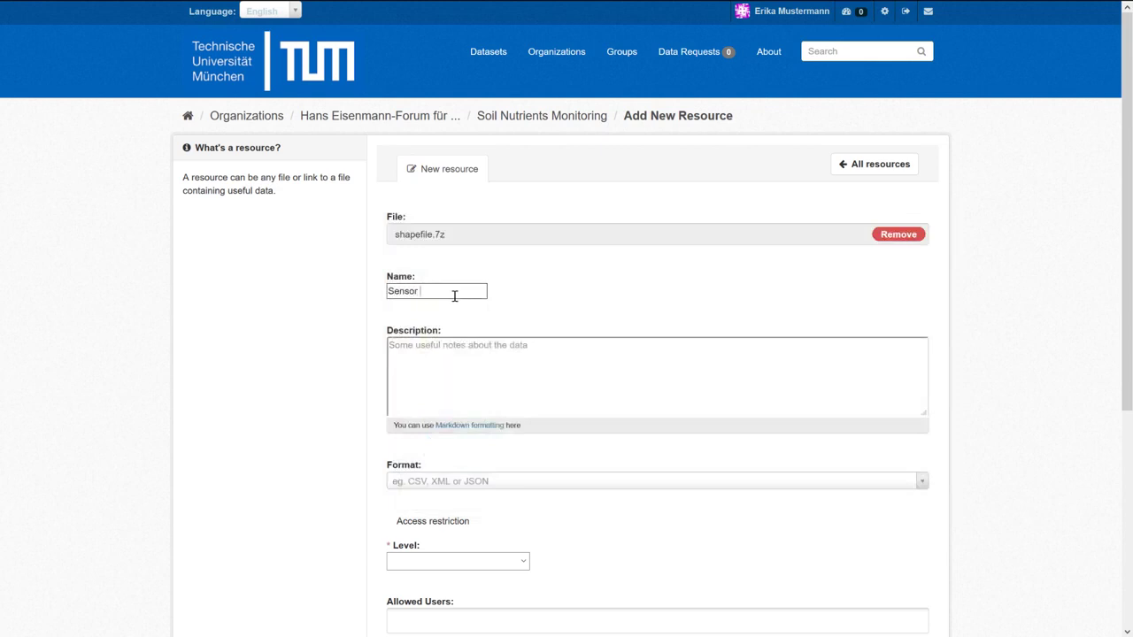
text( Shap)
click(462, 369)
text(This shapefile includes the location of all installed sensors)
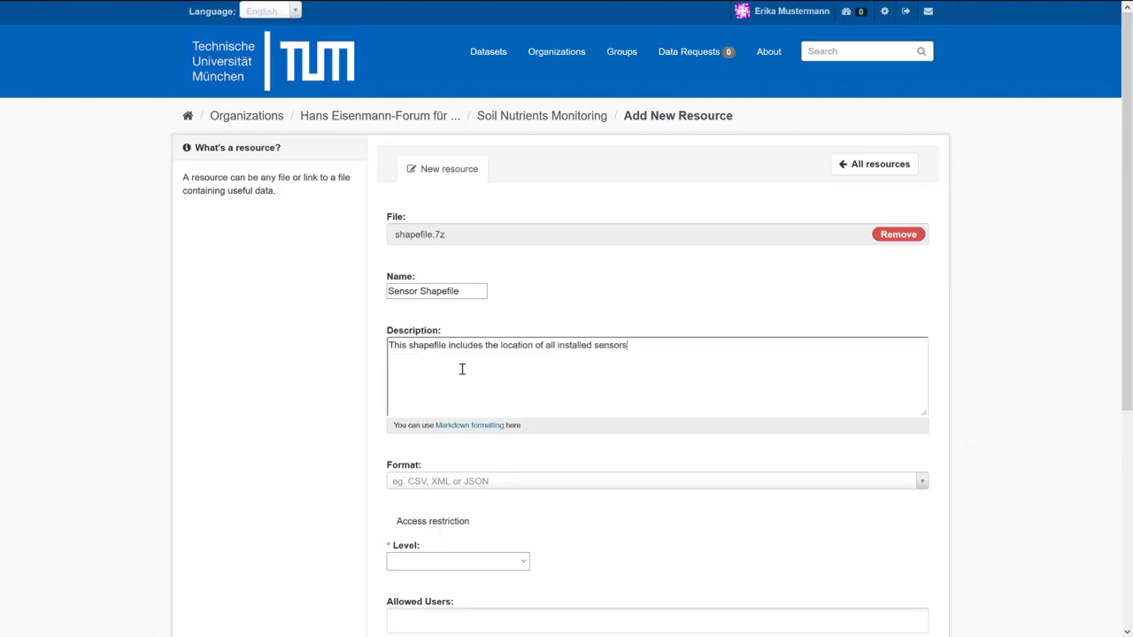
Set the resource Format to shp.
scroll(462, 369, down, 3)
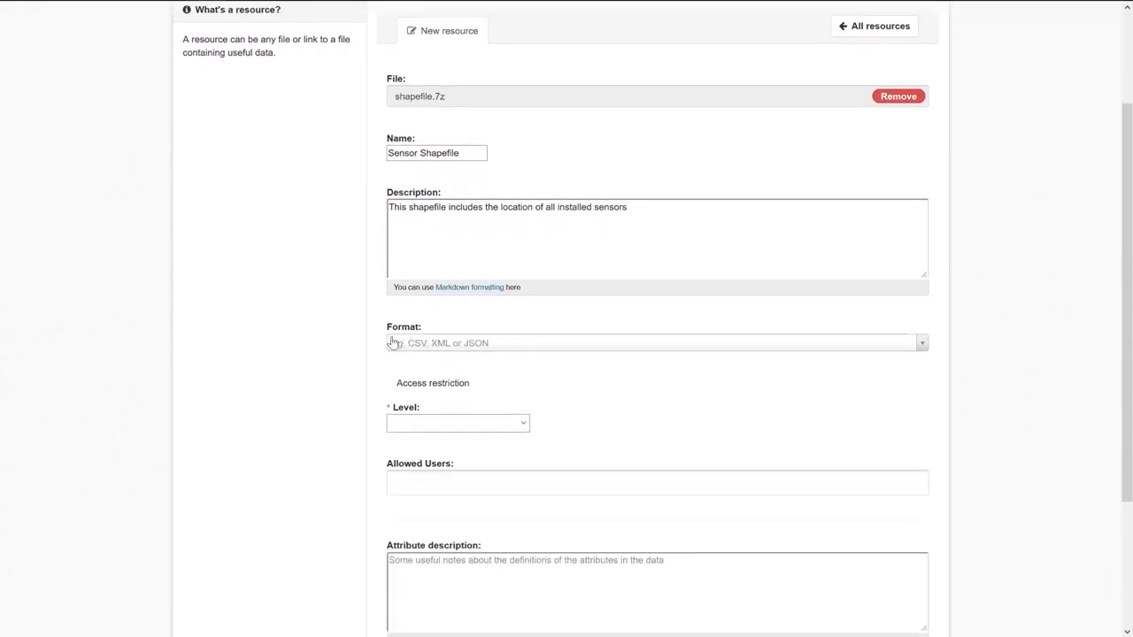
click(431, 346)
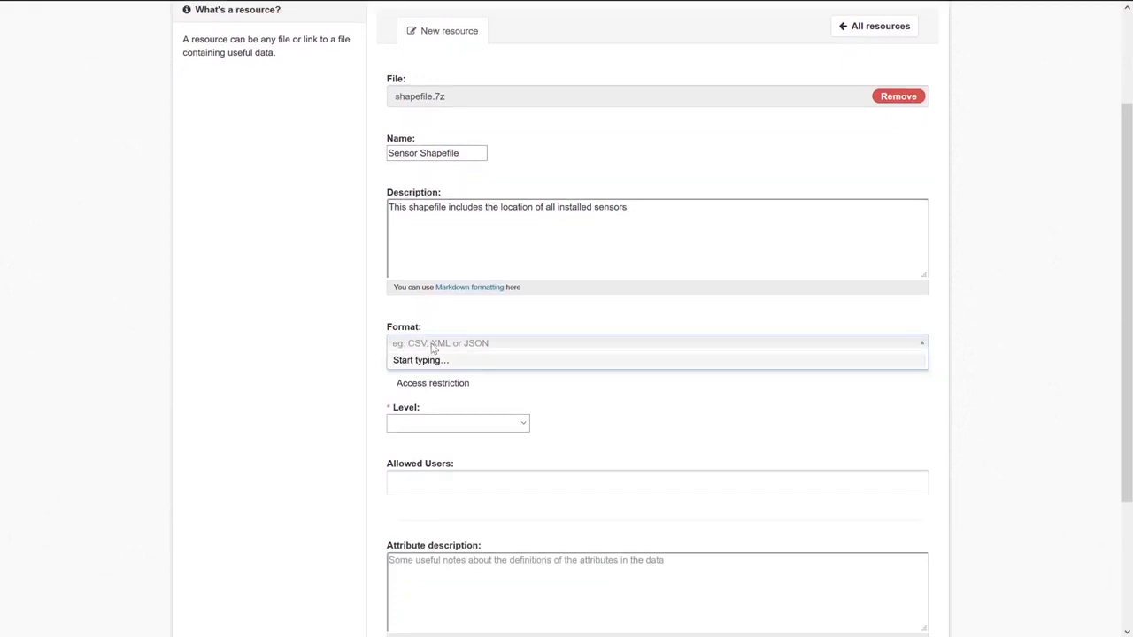
click(432, 348)
click(432, 348)
text(sh)
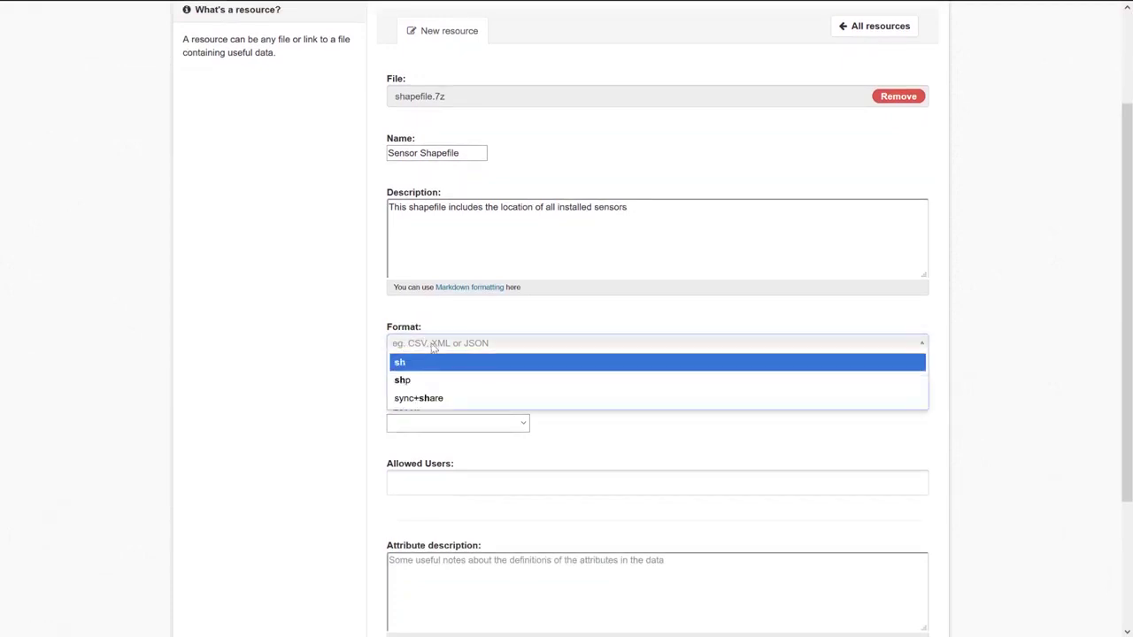
click(410, 388)
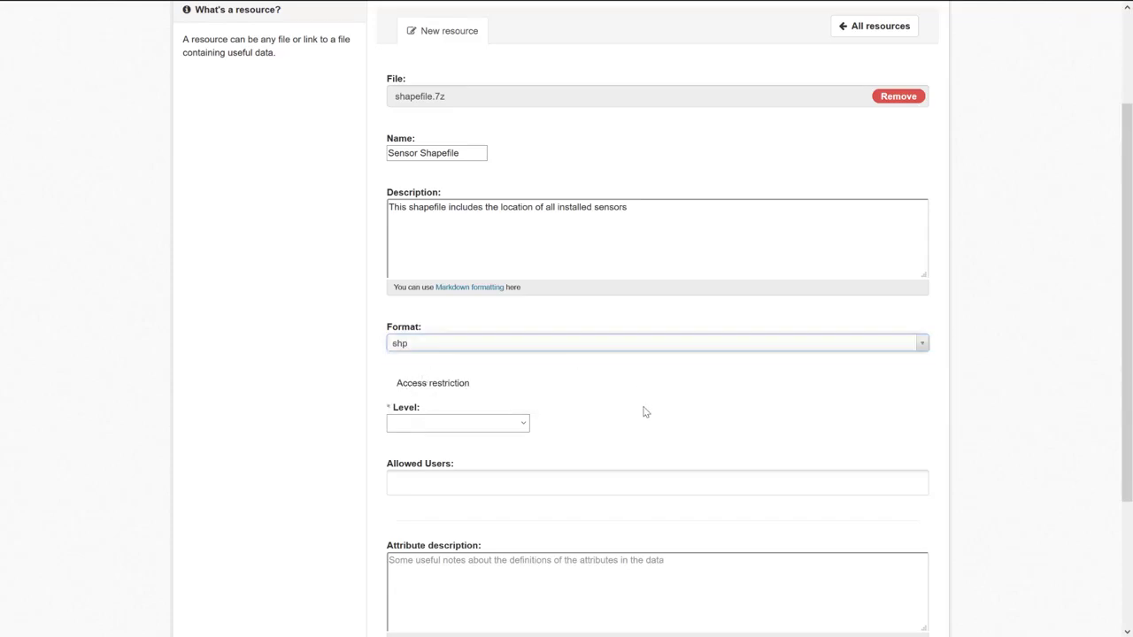
scroll(644, 410, down, 1)
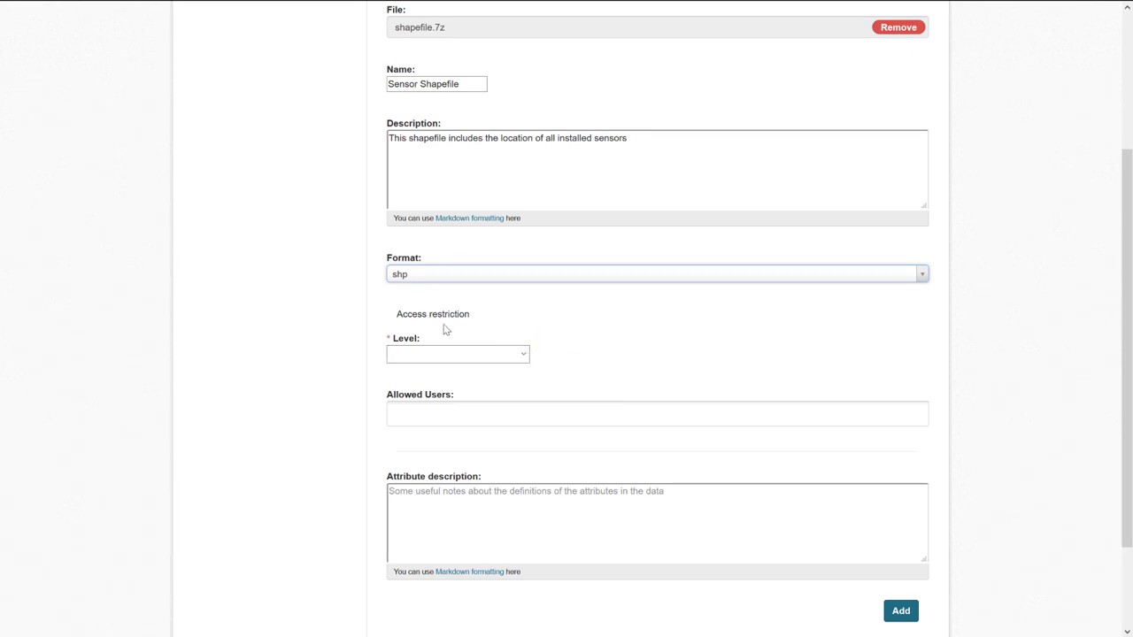
Highlight the Access restriction section and list its Level options.
drag(470, 315, 377, 316)
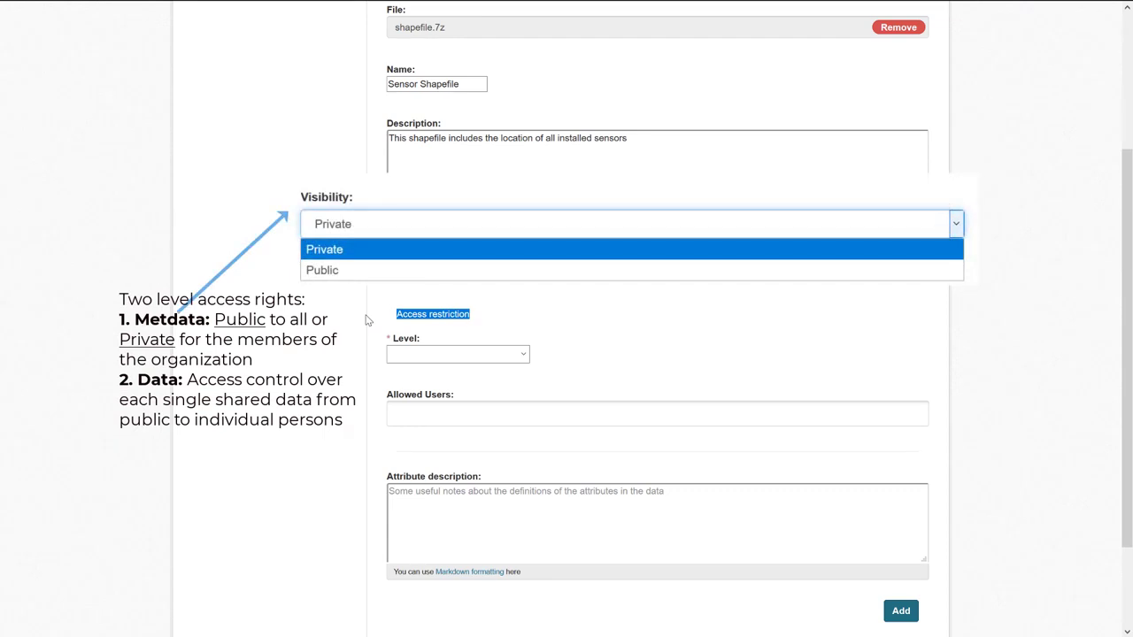
click(548, 354)
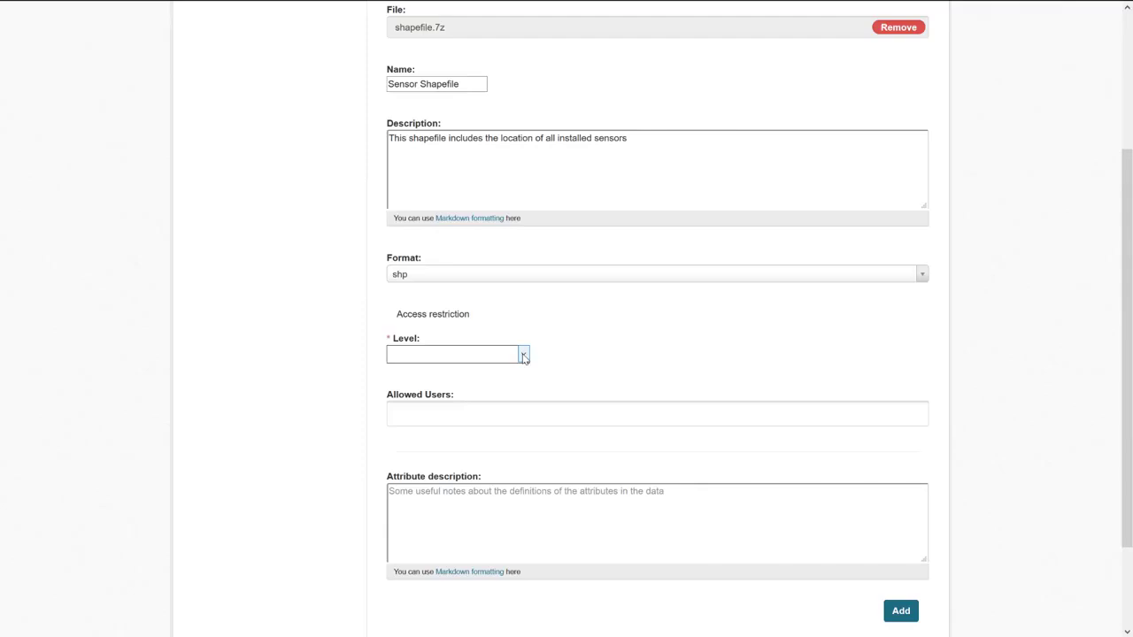
click(523, 355)
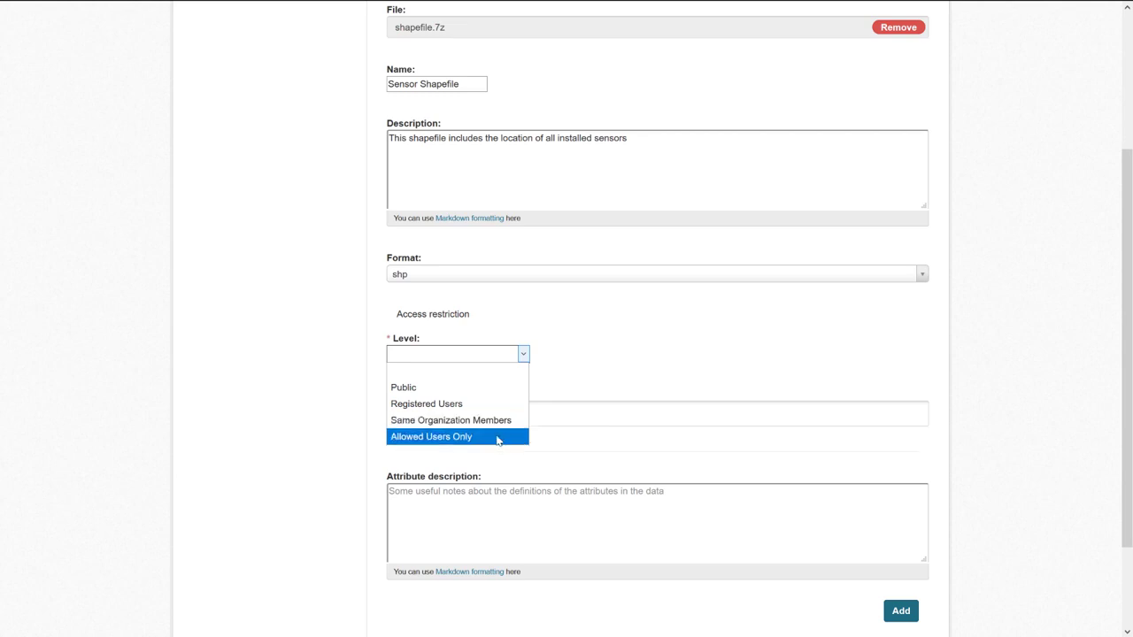
Add and then remove an allowed user, and set the access Level to Registered Users.
click(497, 437)
click(448, 412)
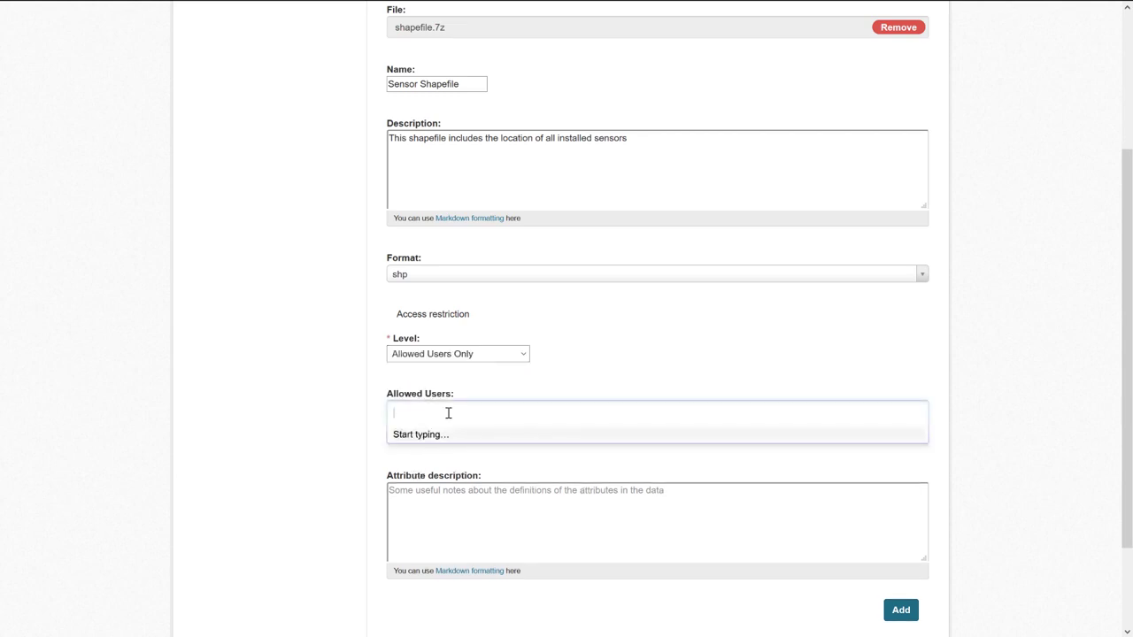
text(man)
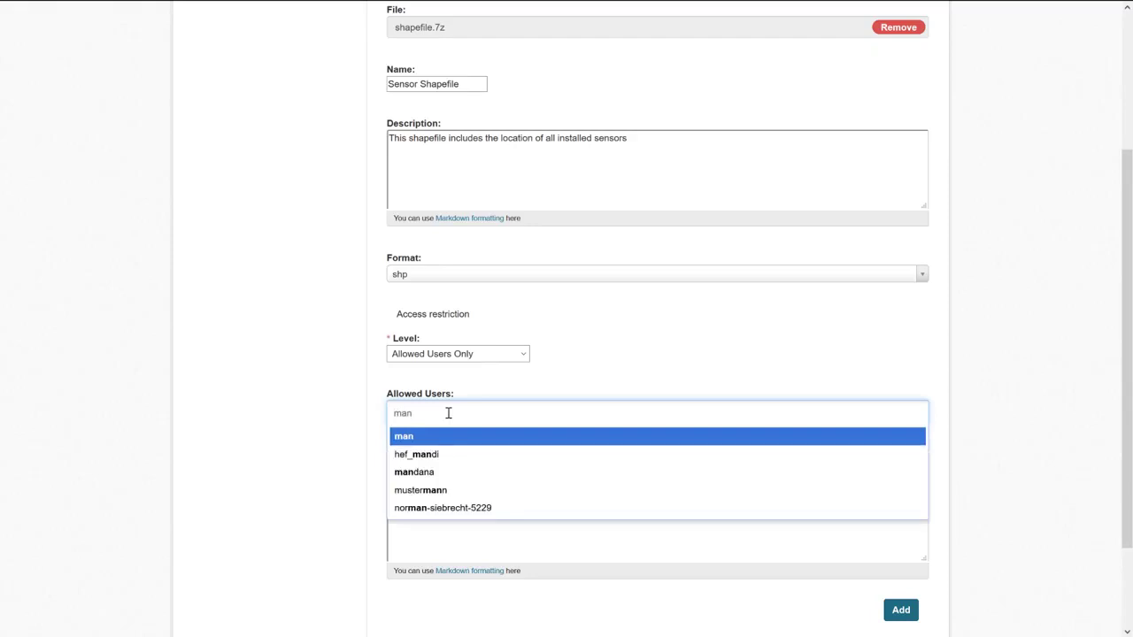
text(da)
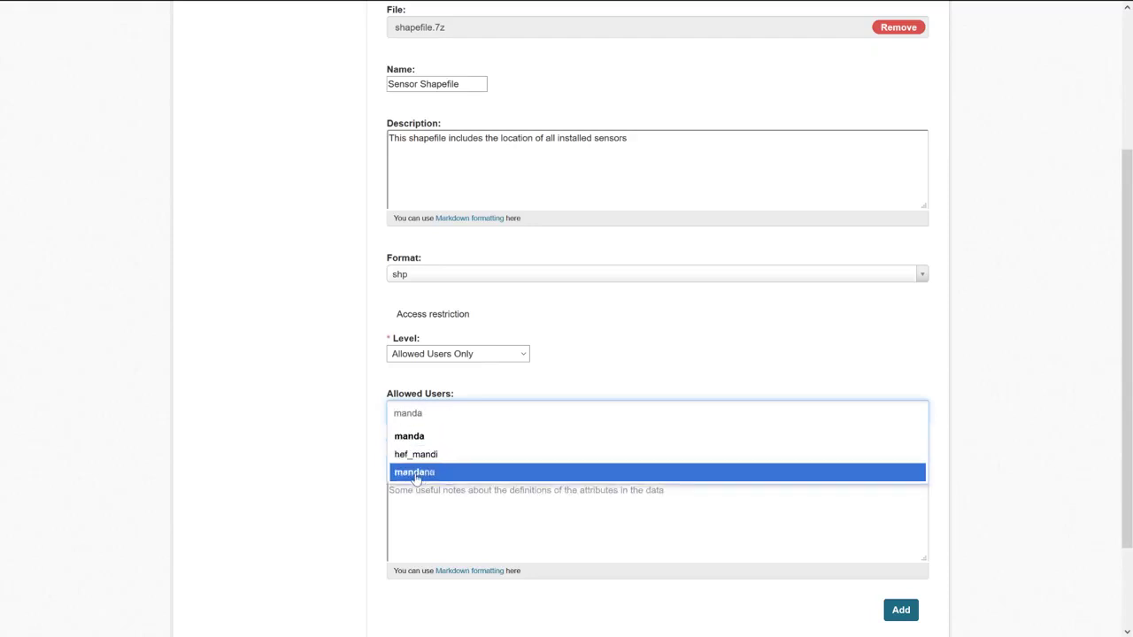
click(415, 474)
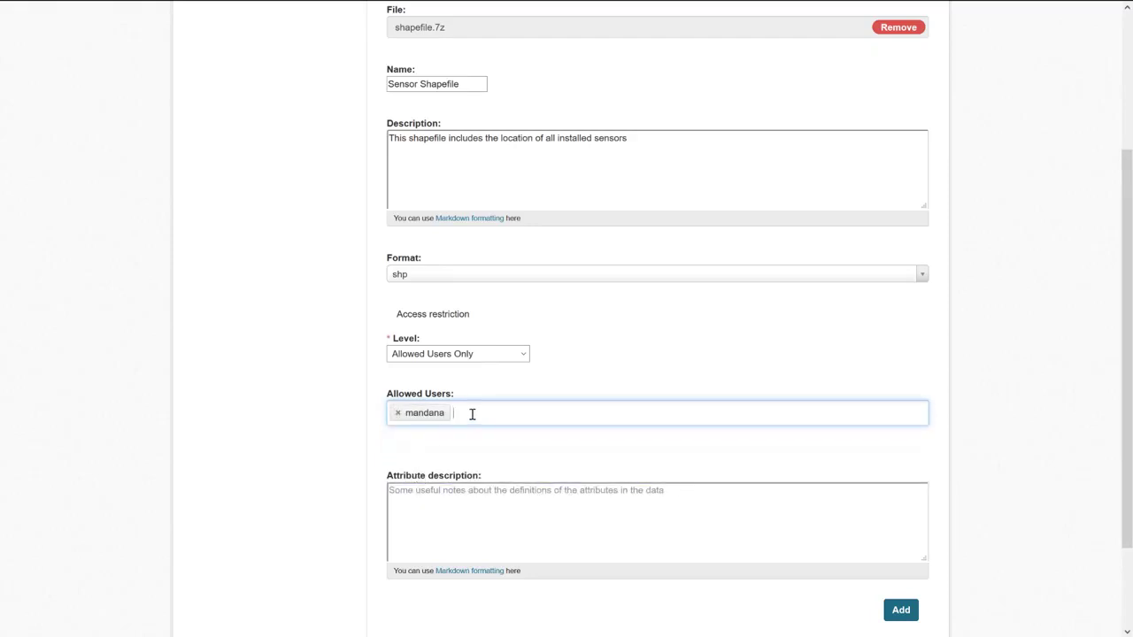
key(BackSpace)
key(BackSpace)
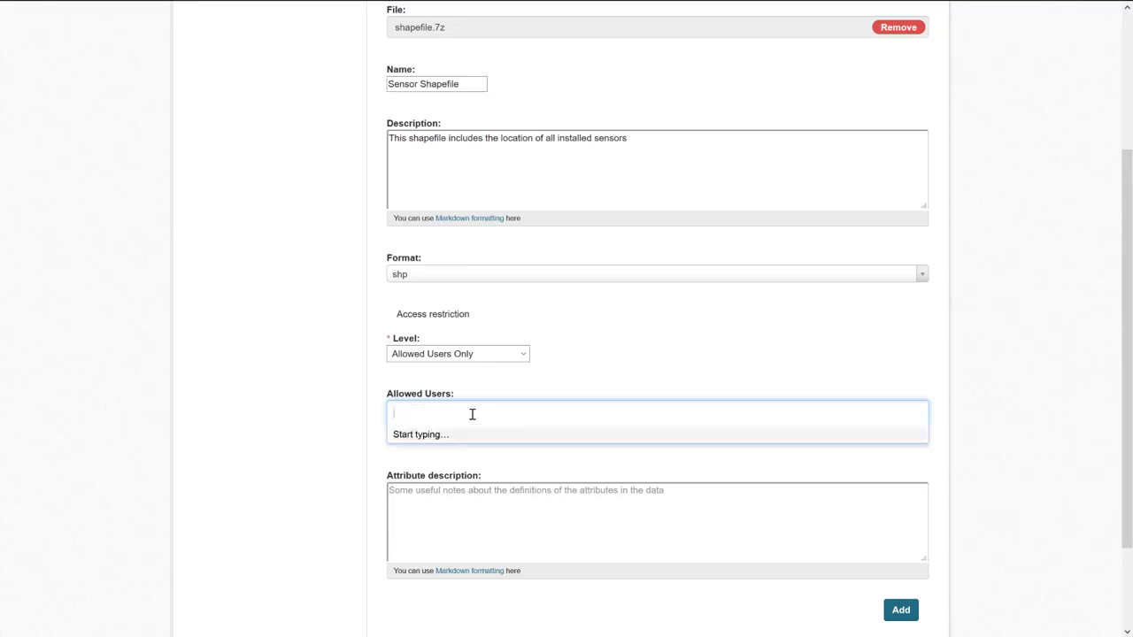
click(490, 364)
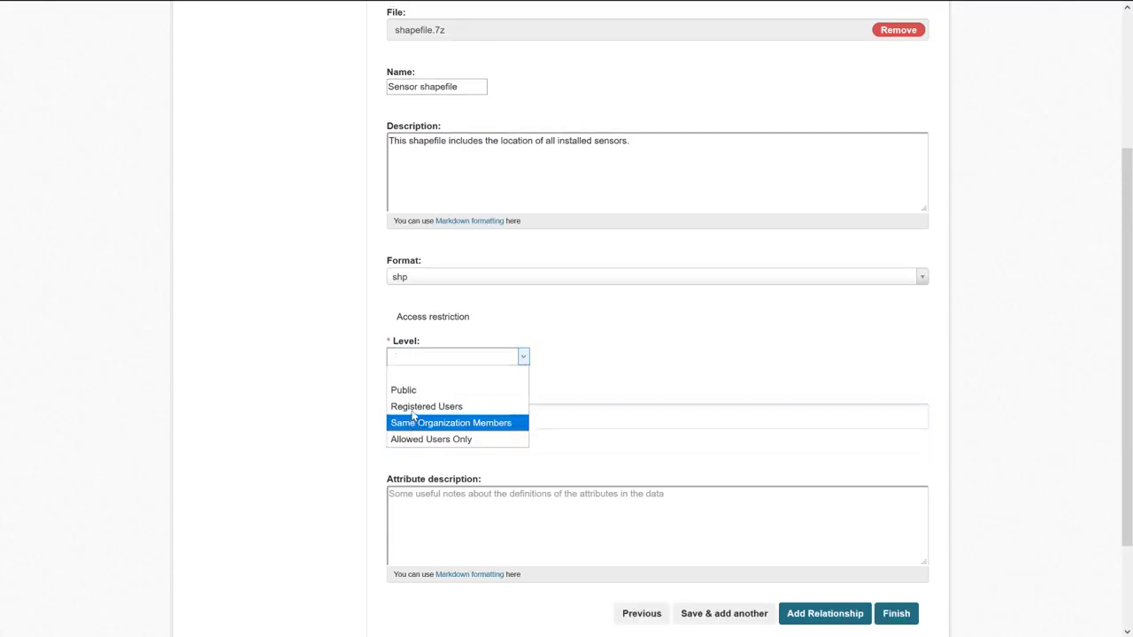
click(434, 407)
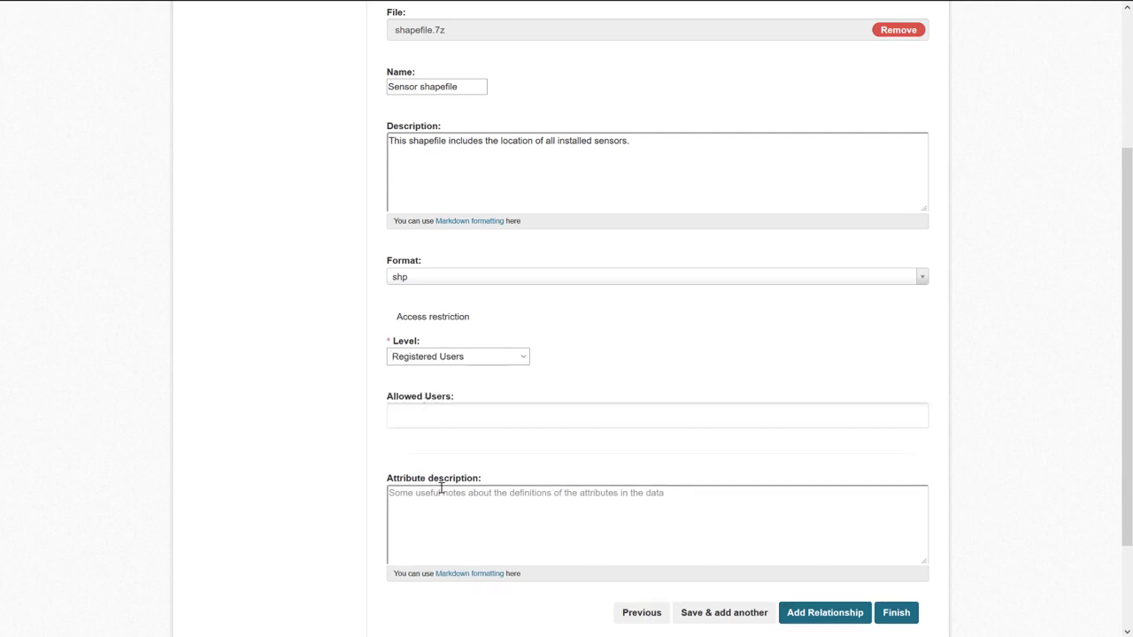
Describe the sensor id attribute as referenced in the csv file titles, then save and add another.
scroll(440, 487, down, 3)
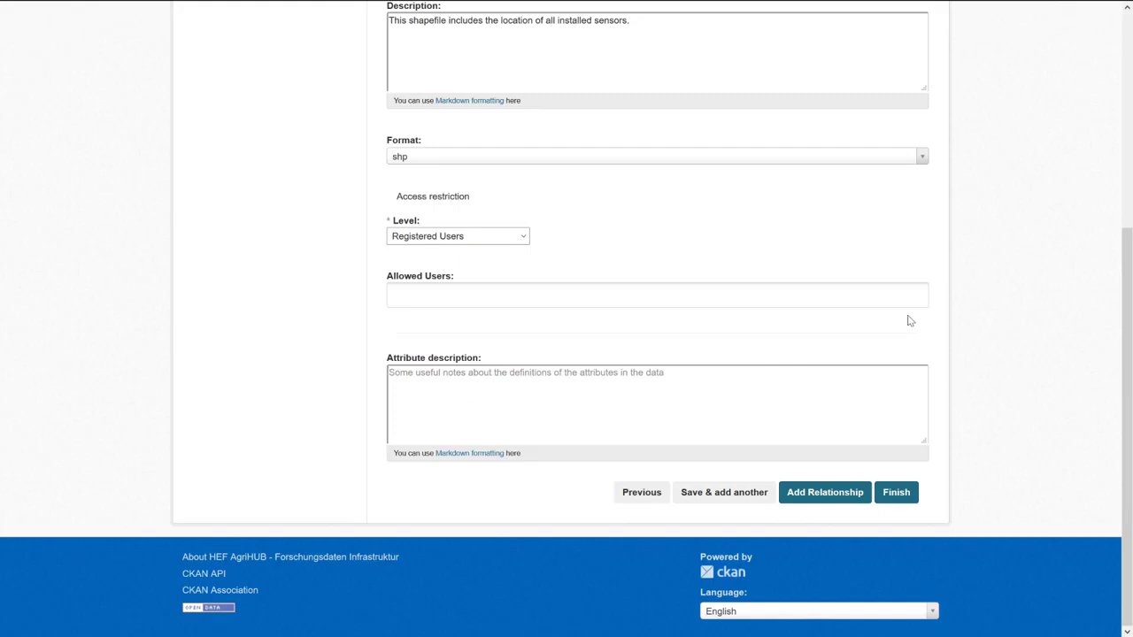
text(The attribute sensor id is reference in th)
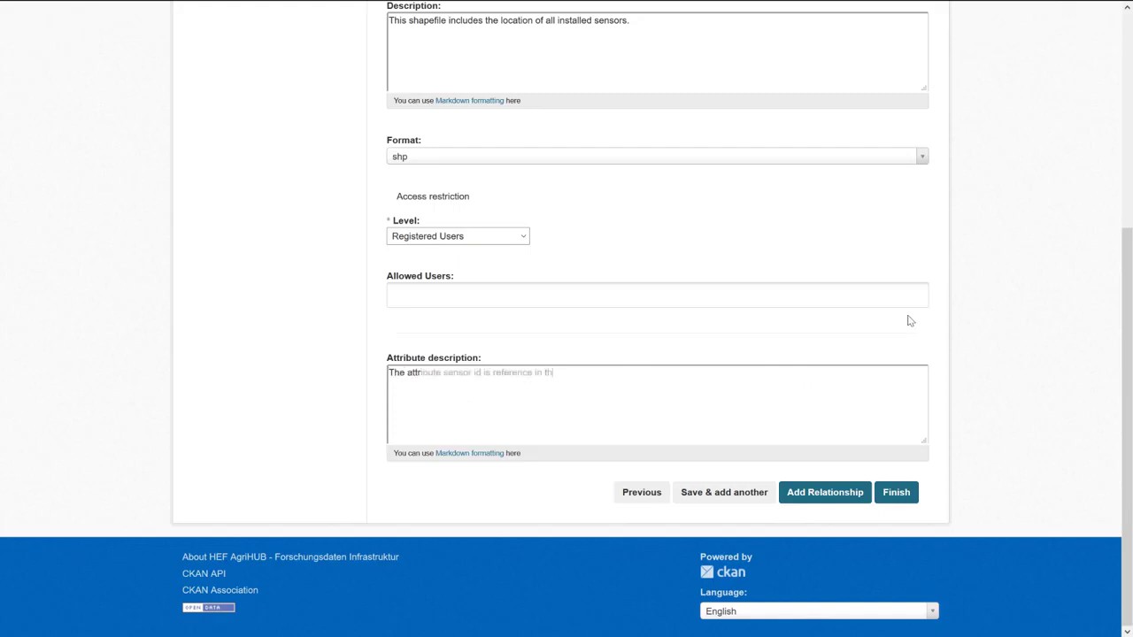
text(e fitle of the csv files.)
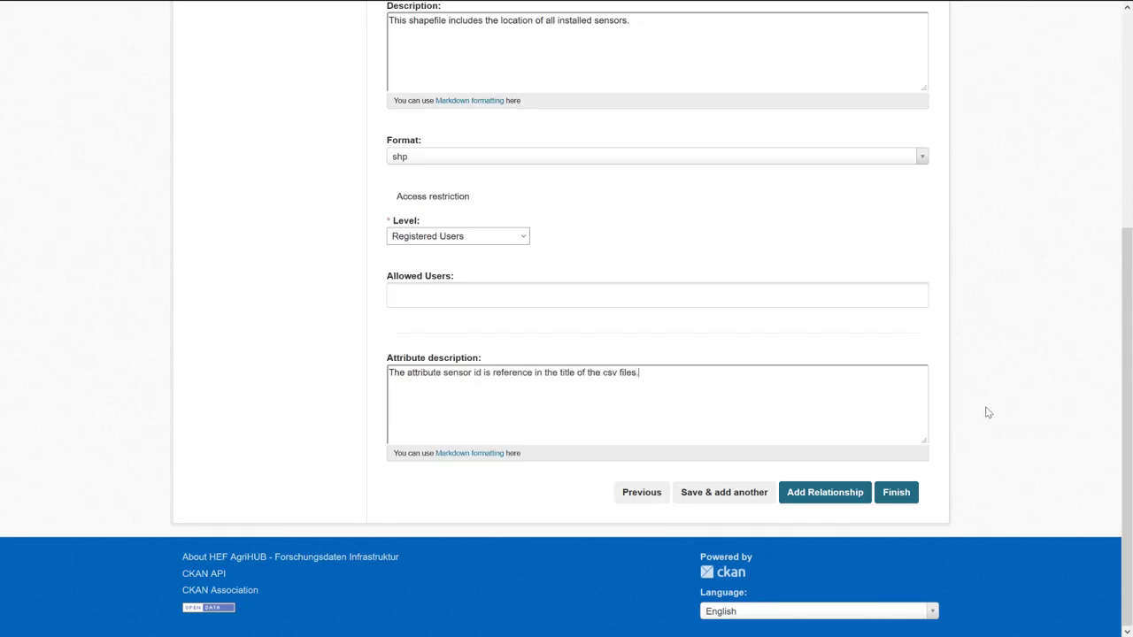
click(721, 492)
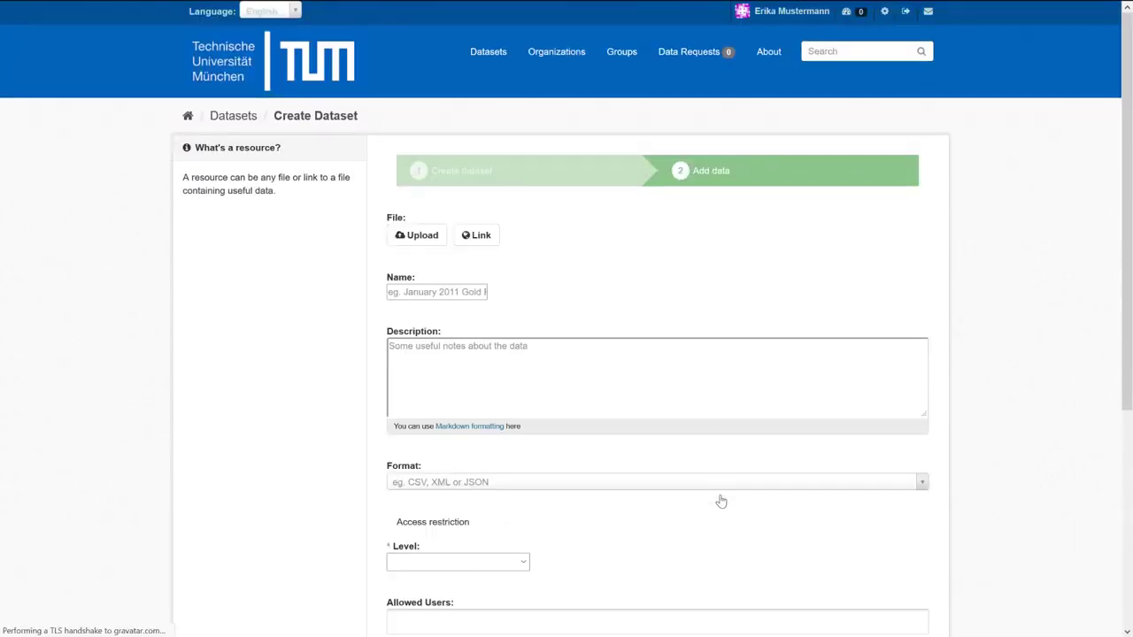
mouse_move(909, 17)
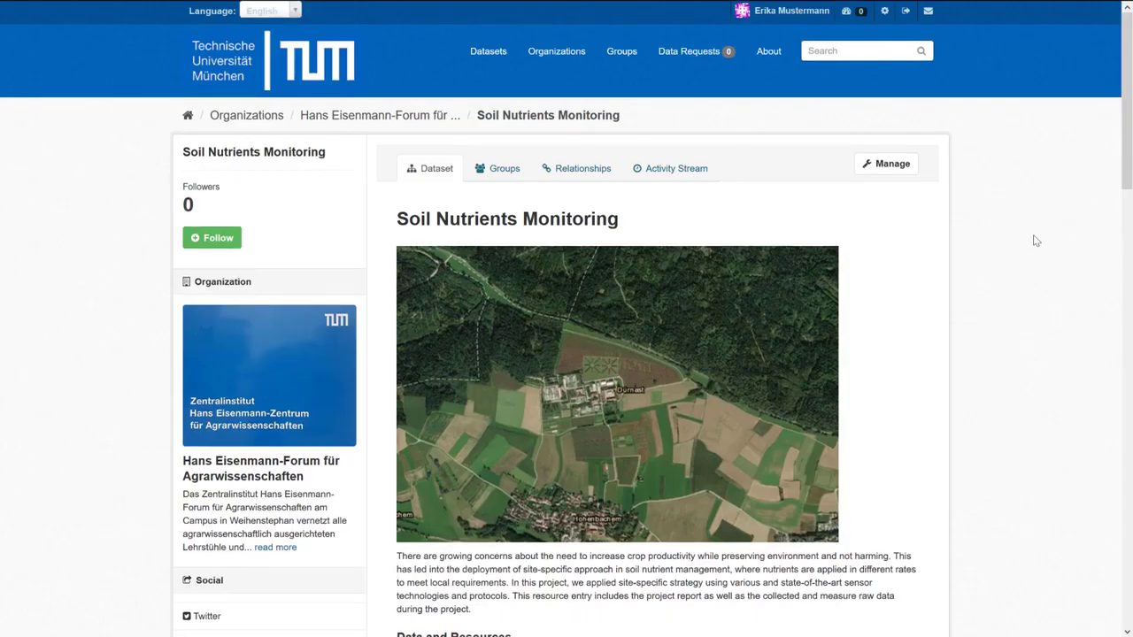
scroll(1033, 241, down, 1)
Review the dataset page and its Groups tab, then show Sensor Shapefile's Explore options.
scroll(1036, 240, down, 3)
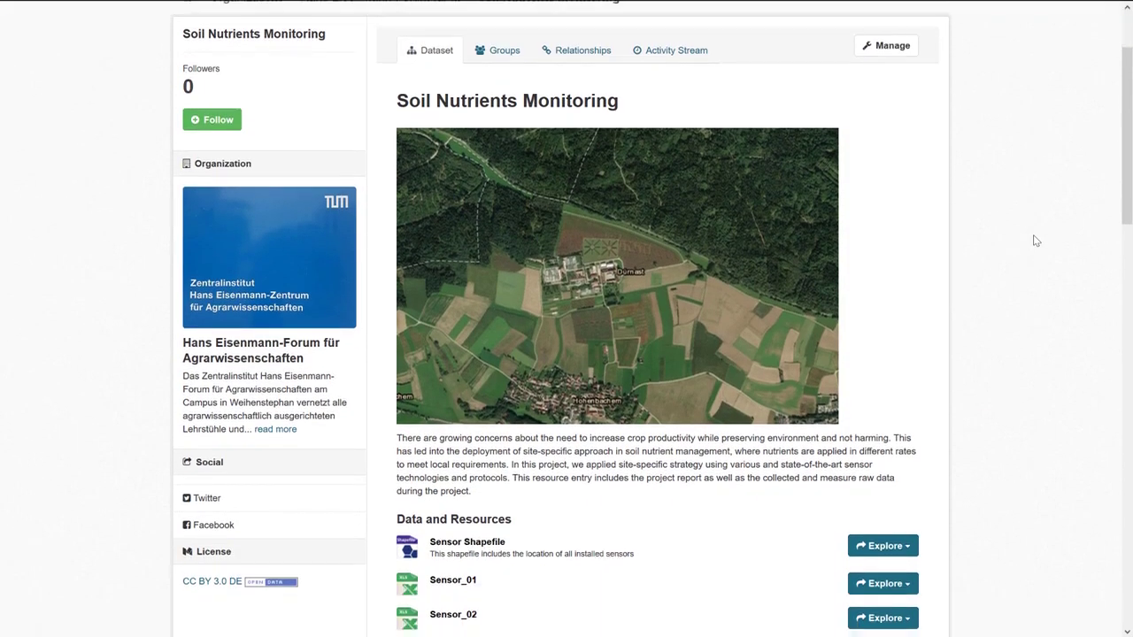
scroll(1035, 241, down, 3)
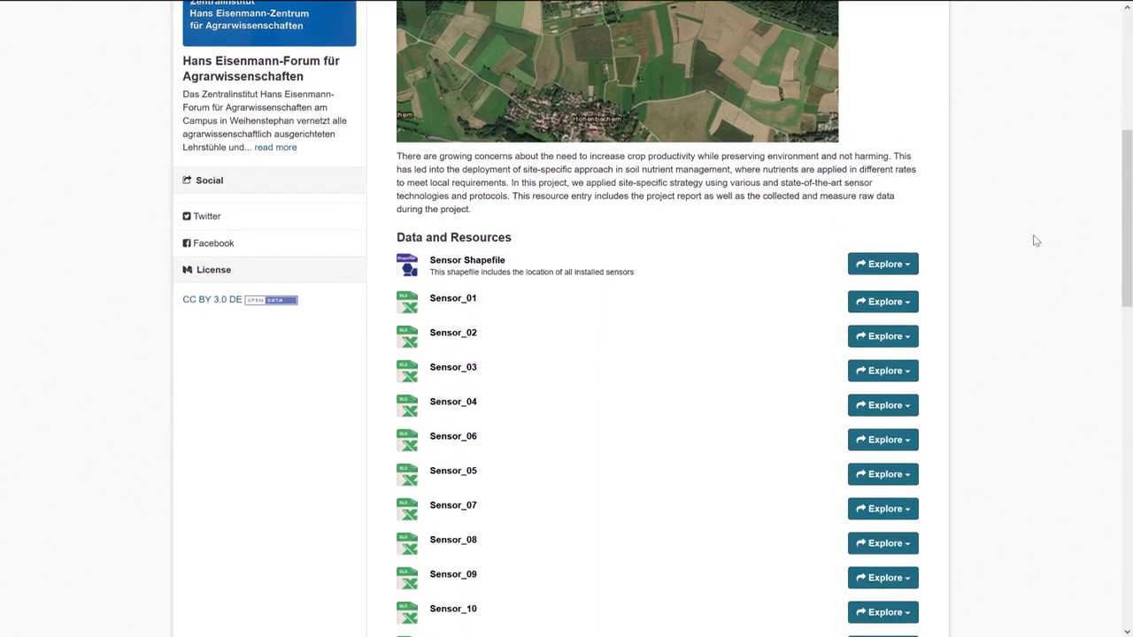
scroll(1035, 241, down, 1)
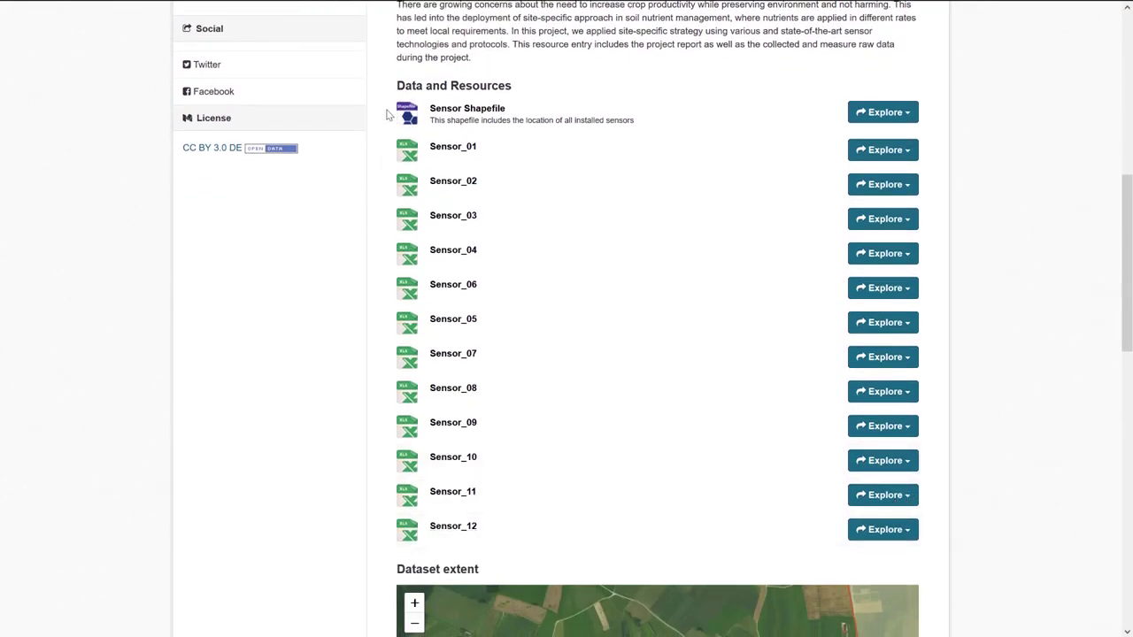
scroll(1063, 291, down, 1)
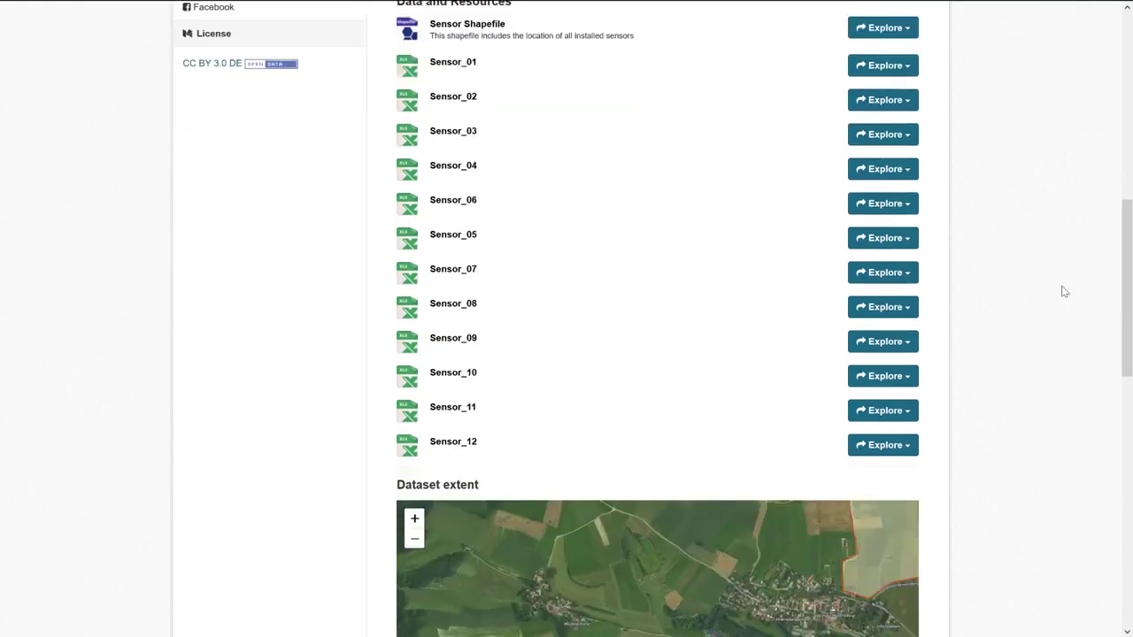
scroll(1064, 291, down, 6)
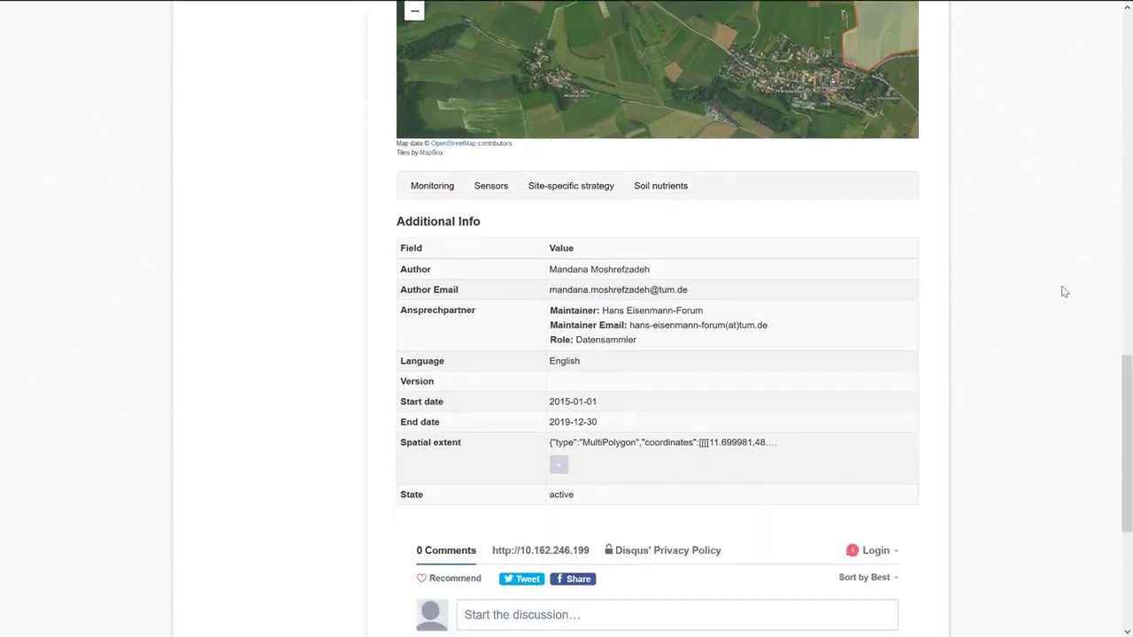
scroll(1064, 292, up, 10)
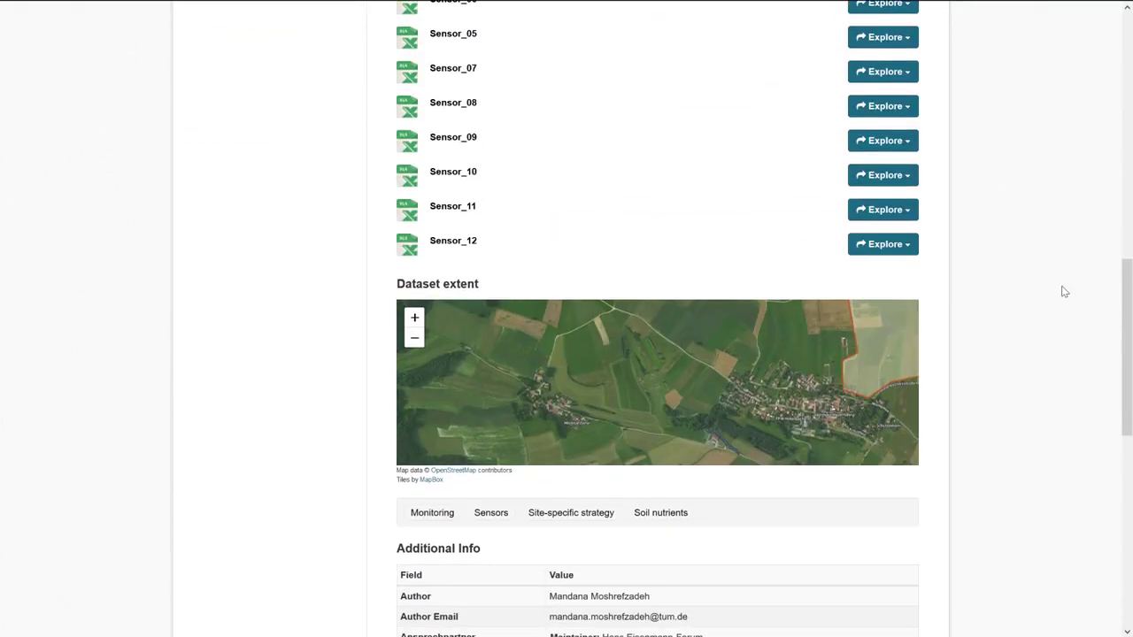
scroll(1063, 292, up, 2)
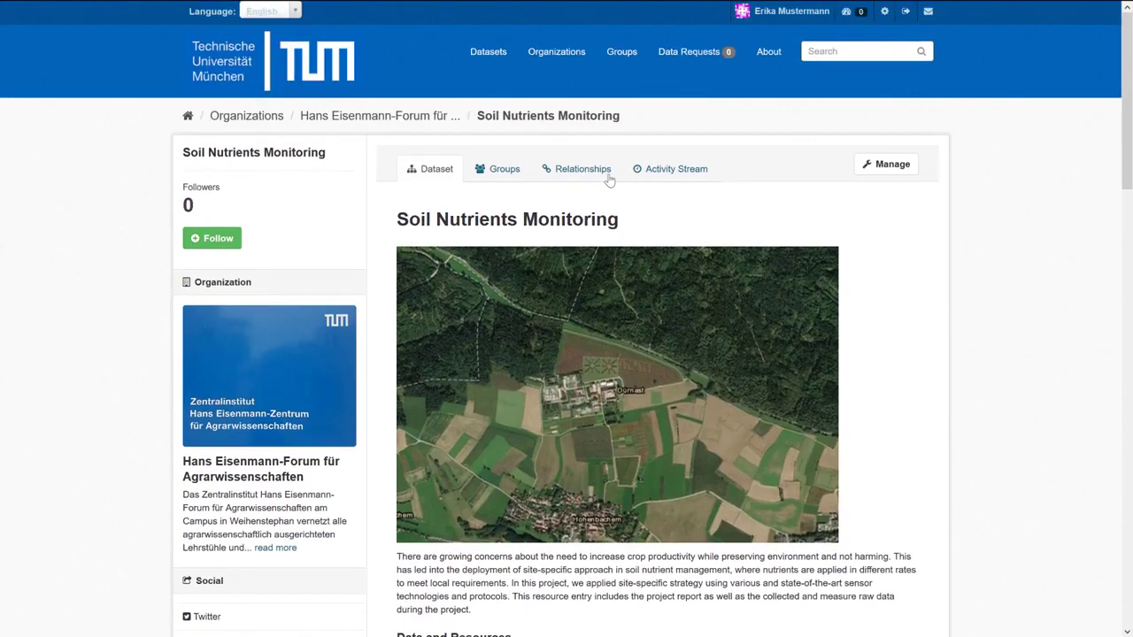
click(513, 183)
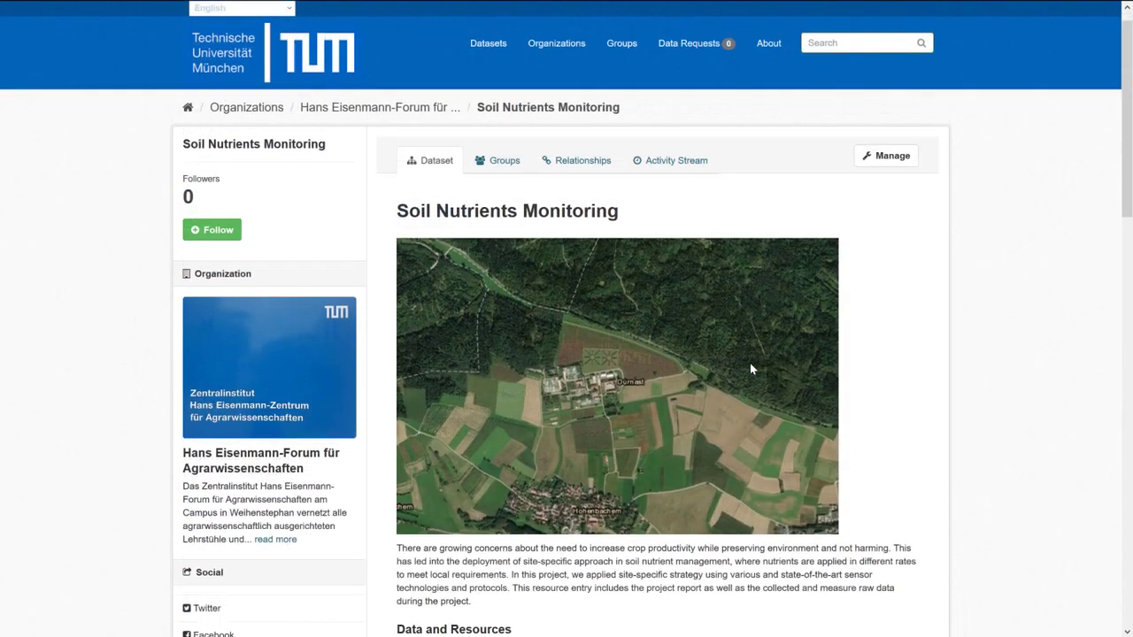
scroll(749, 363, down, 5)
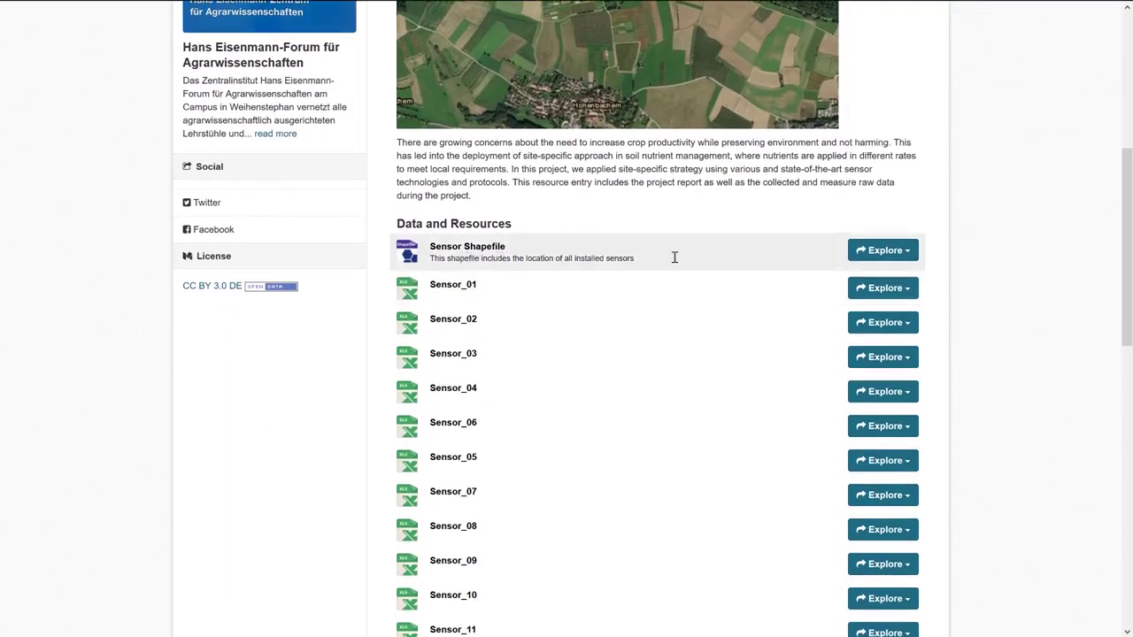
click(909, 254)
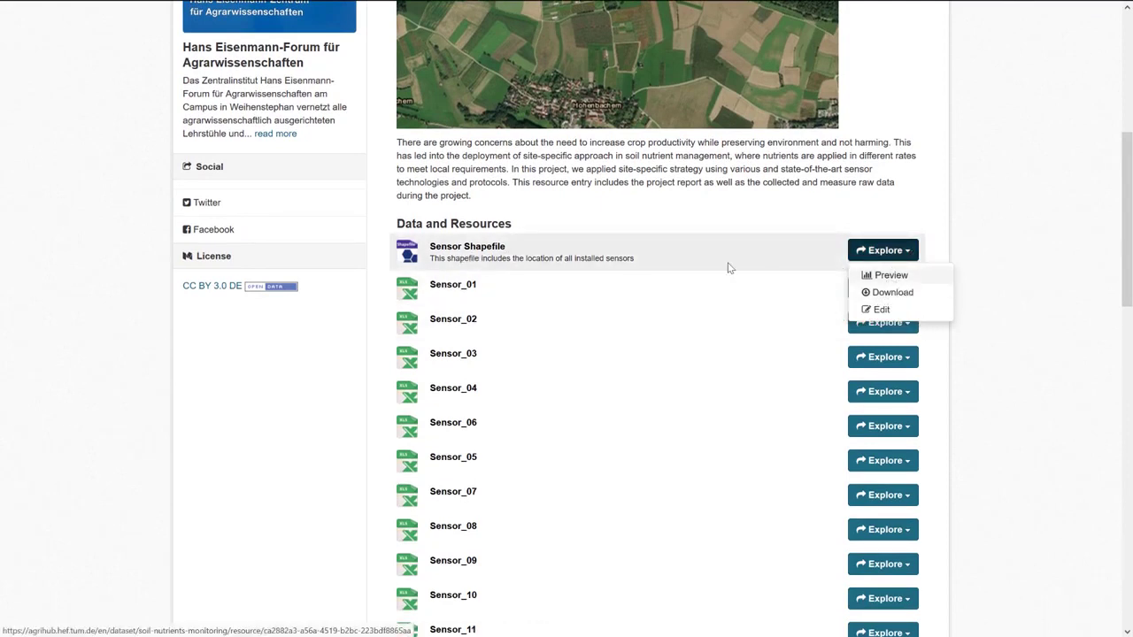
Open the Sensor Shapefile resource, note it has no views yet, and open its Manage page.
click(484, 254)
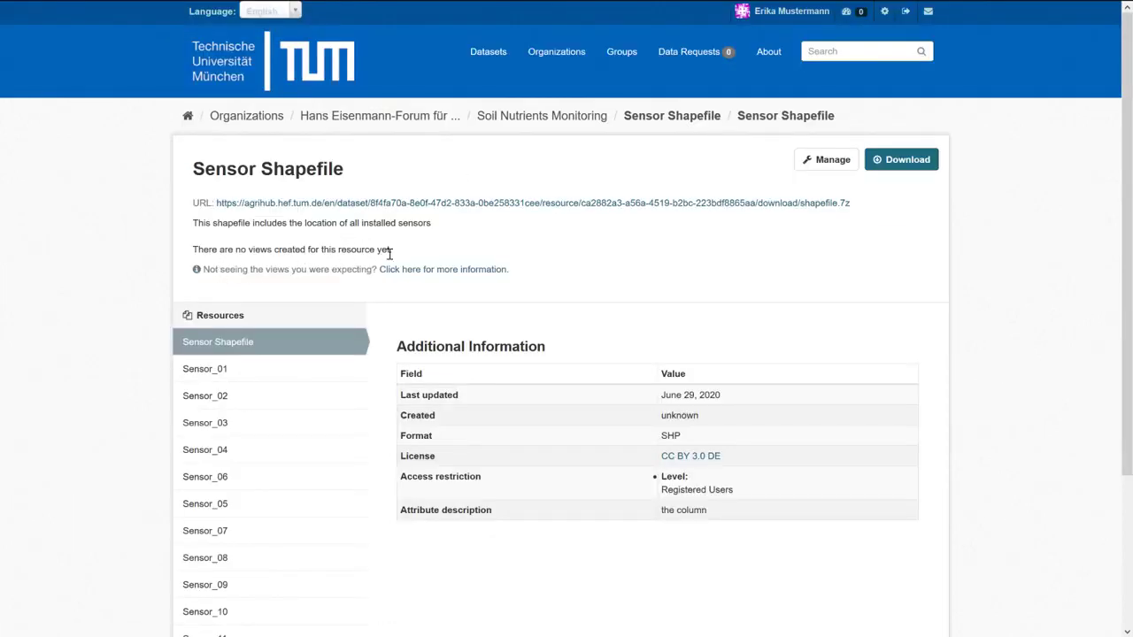
drag(394, 253, 192, 257)
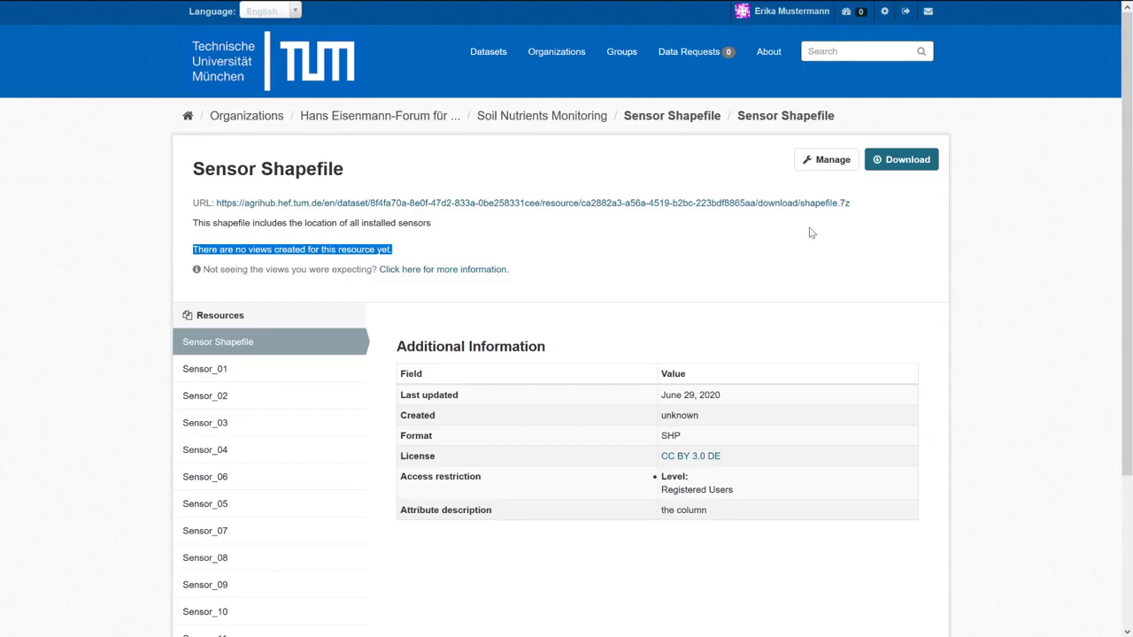
click(822, 160)
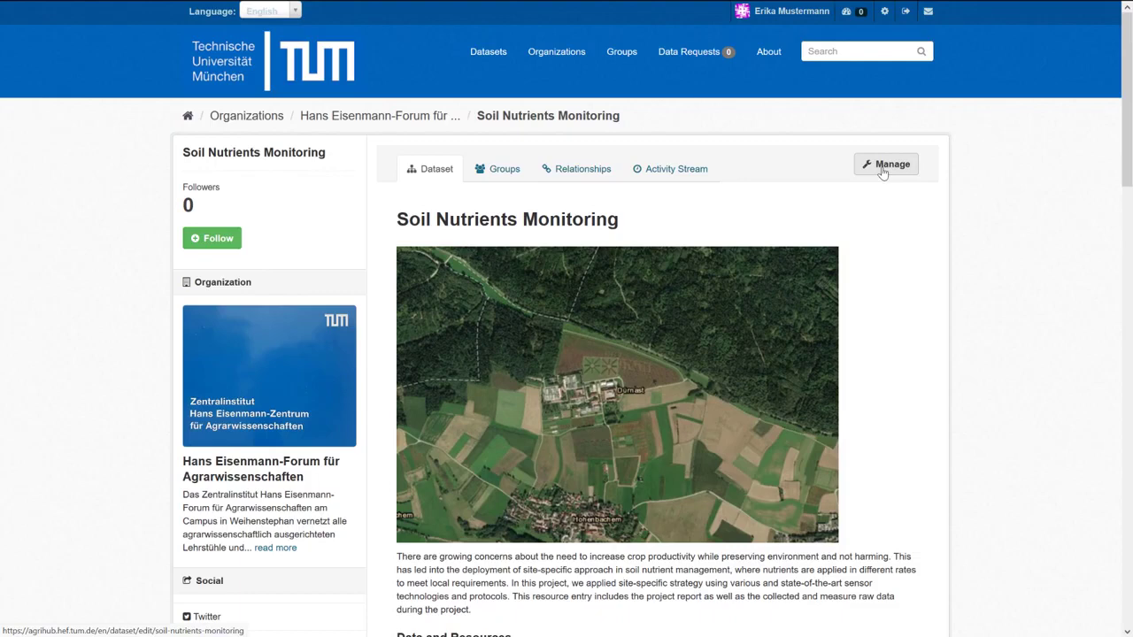
Open the Sensor Shapefile resource's edit form from the dataset's Resources list and review its fields.
click(882, 169)
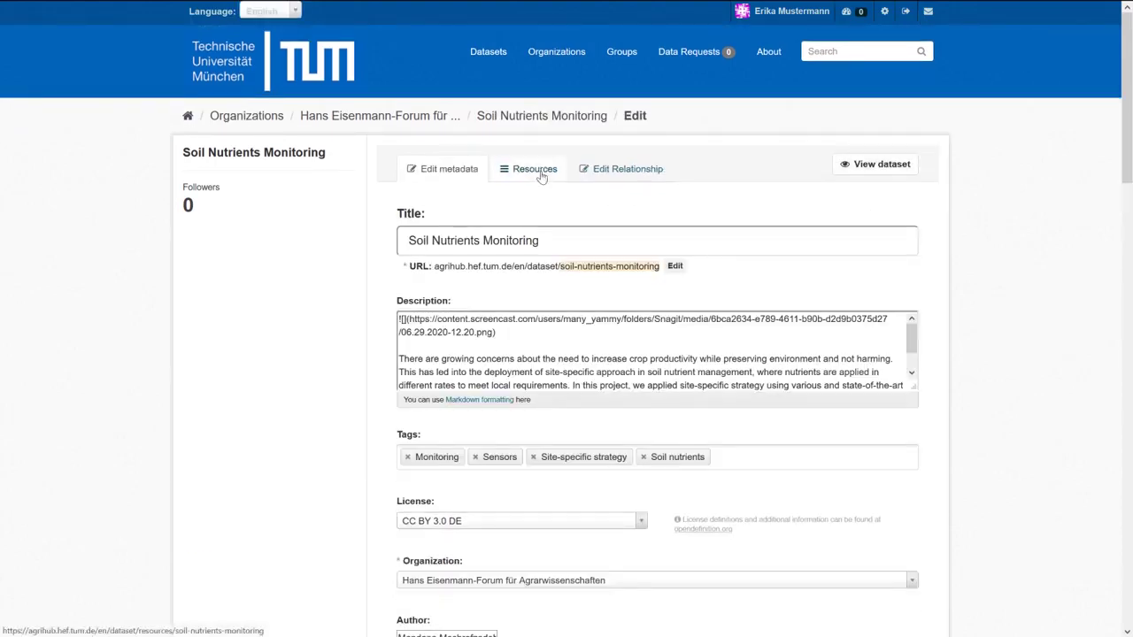
click(541, 176)
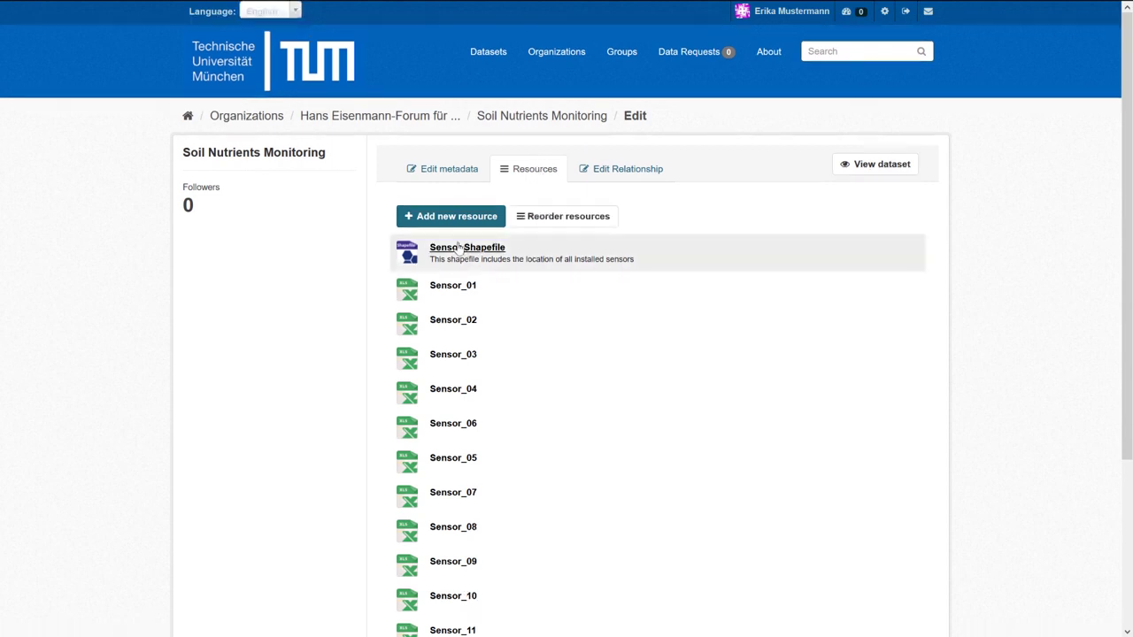
click(457, 249)
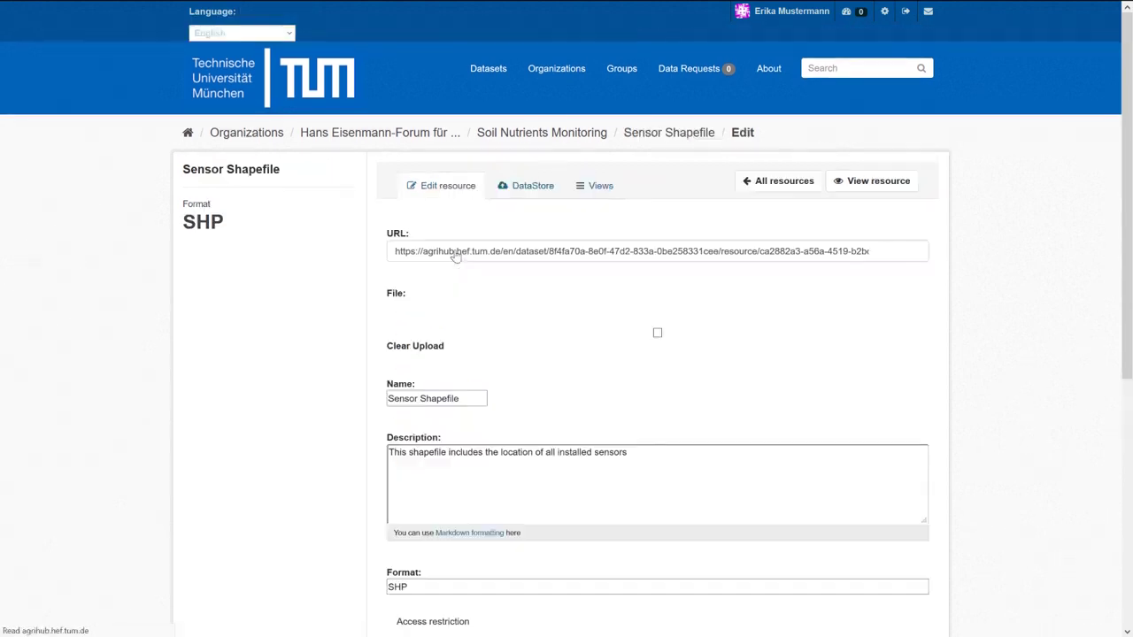
scroll(947, 256, down, 1)
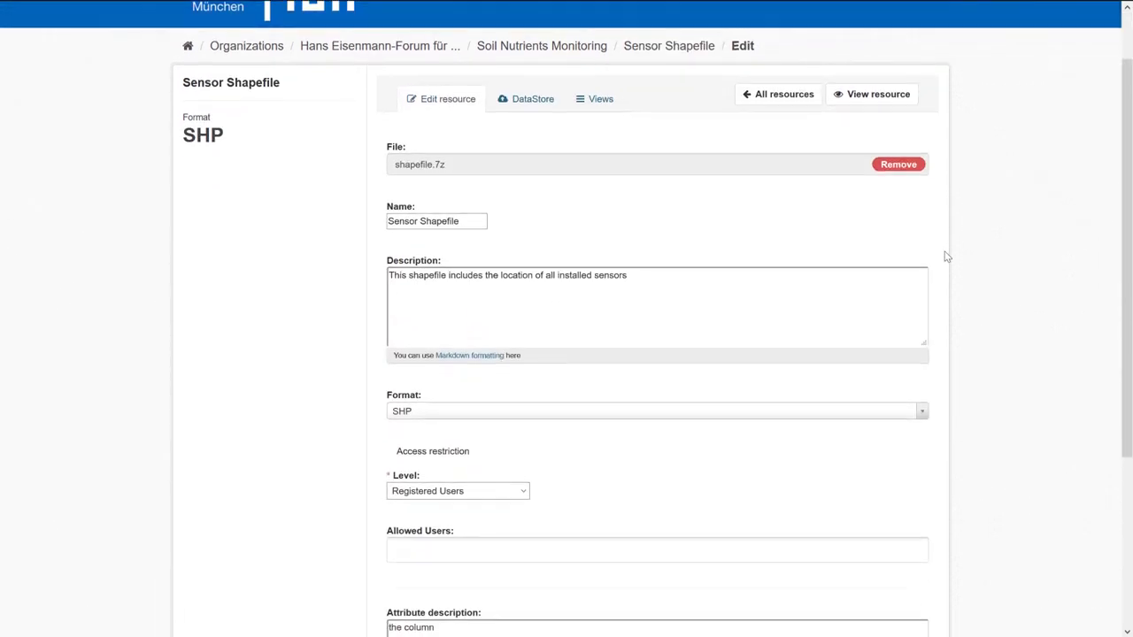
scroll(945, 256, down, 3)
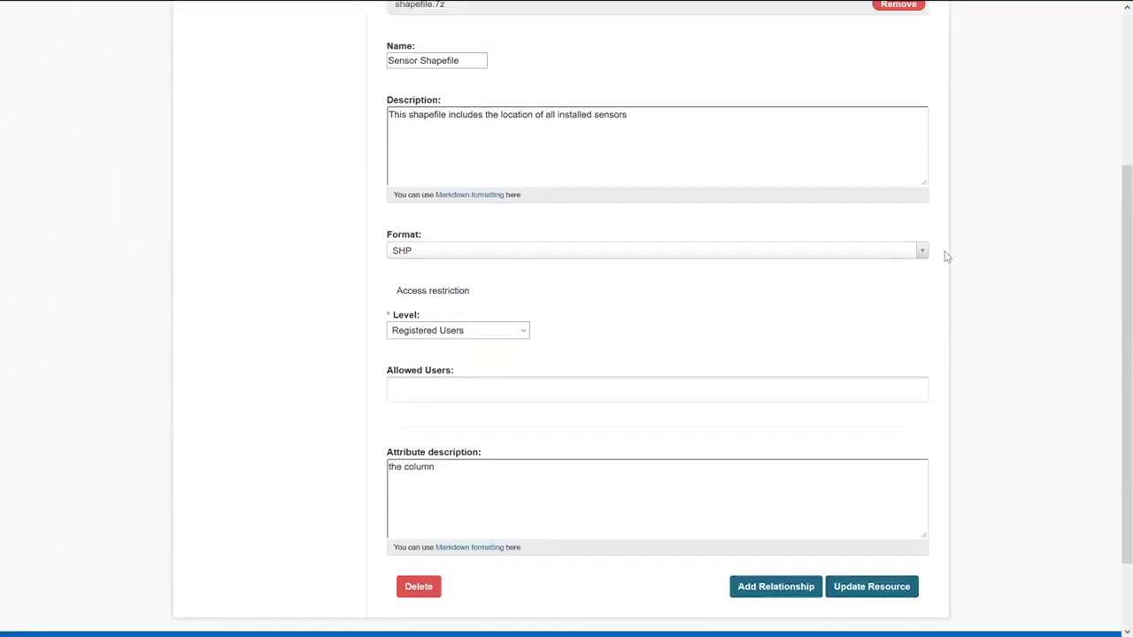
scroll(945, 256, up, 4)
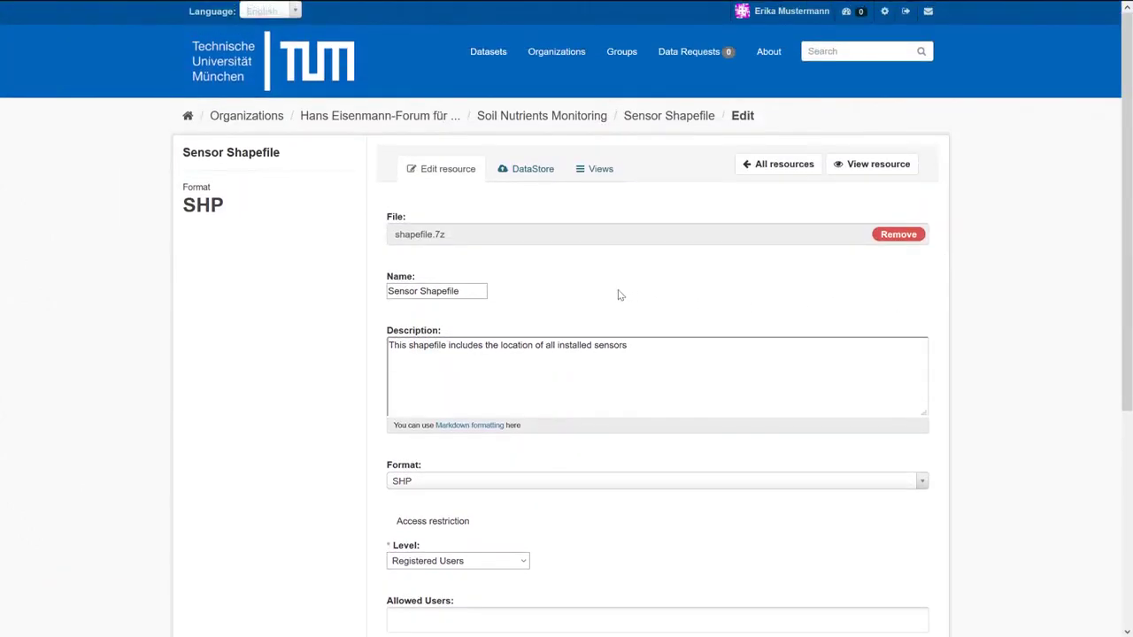
Start a new Shapefile view for Sensor Shapefile titled 'Shapefile preview' and preview it.
click(598, 173)
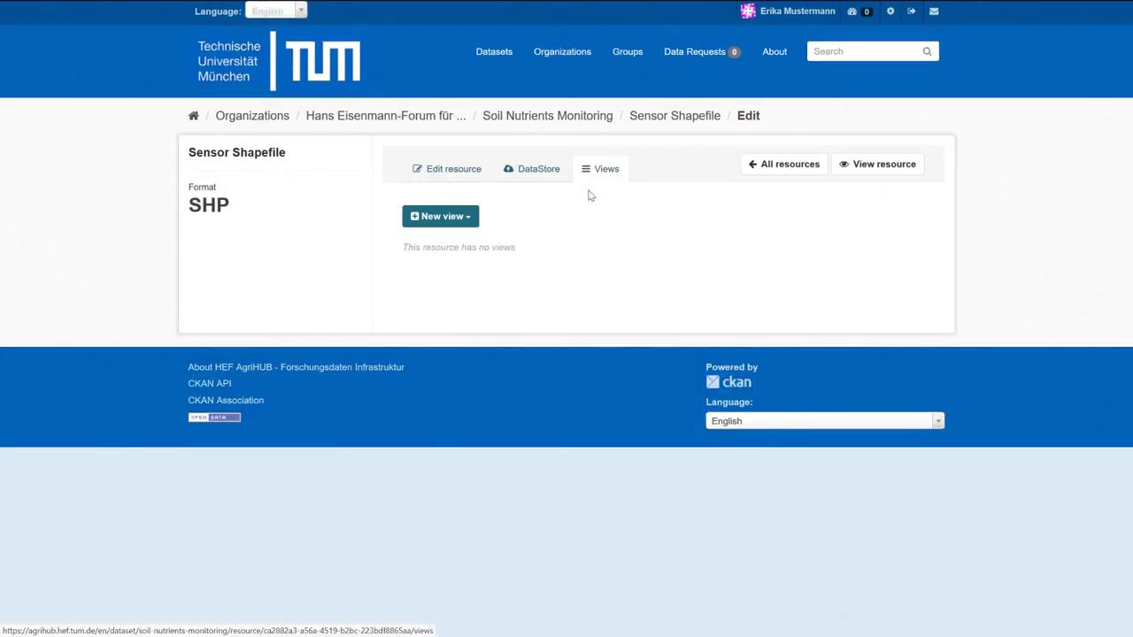
click(449, 219)
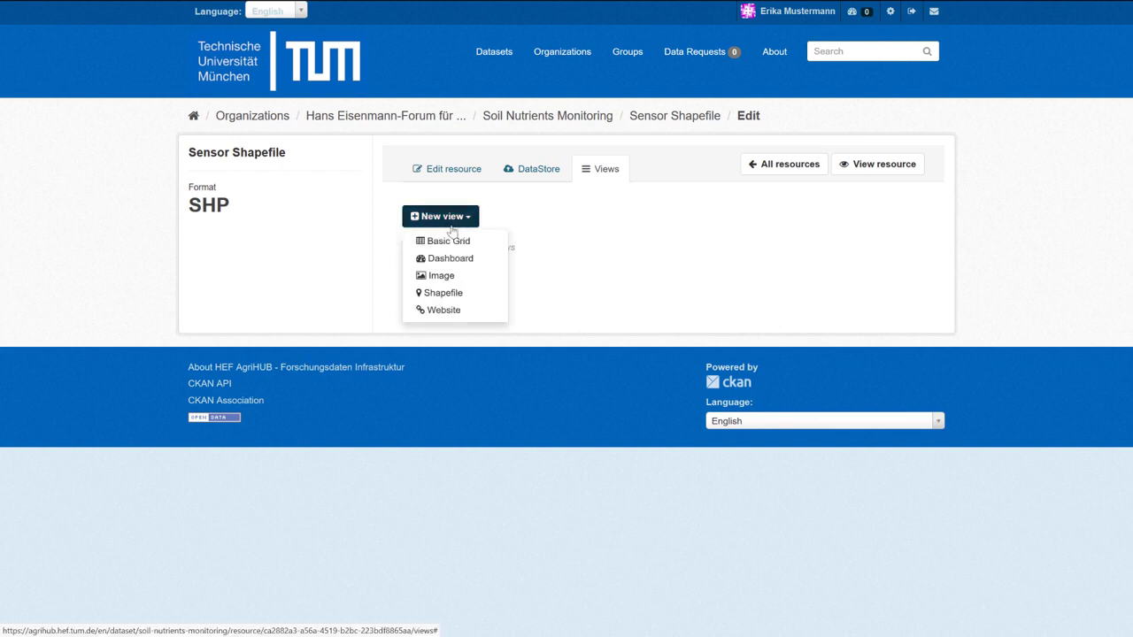
click(455, 295)
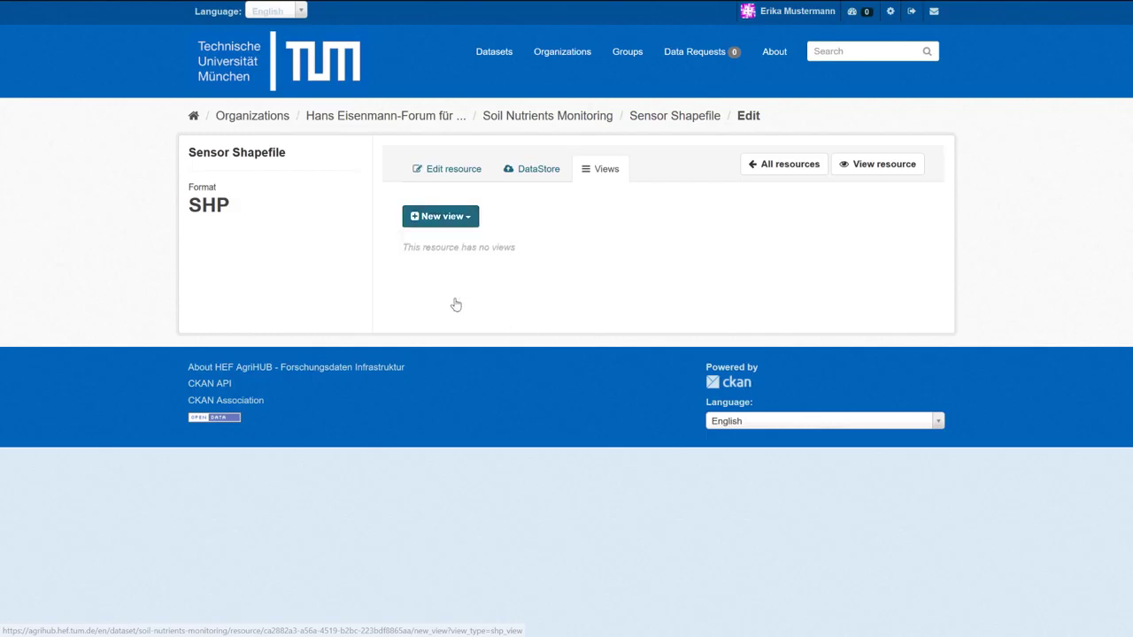
click(461, 241)
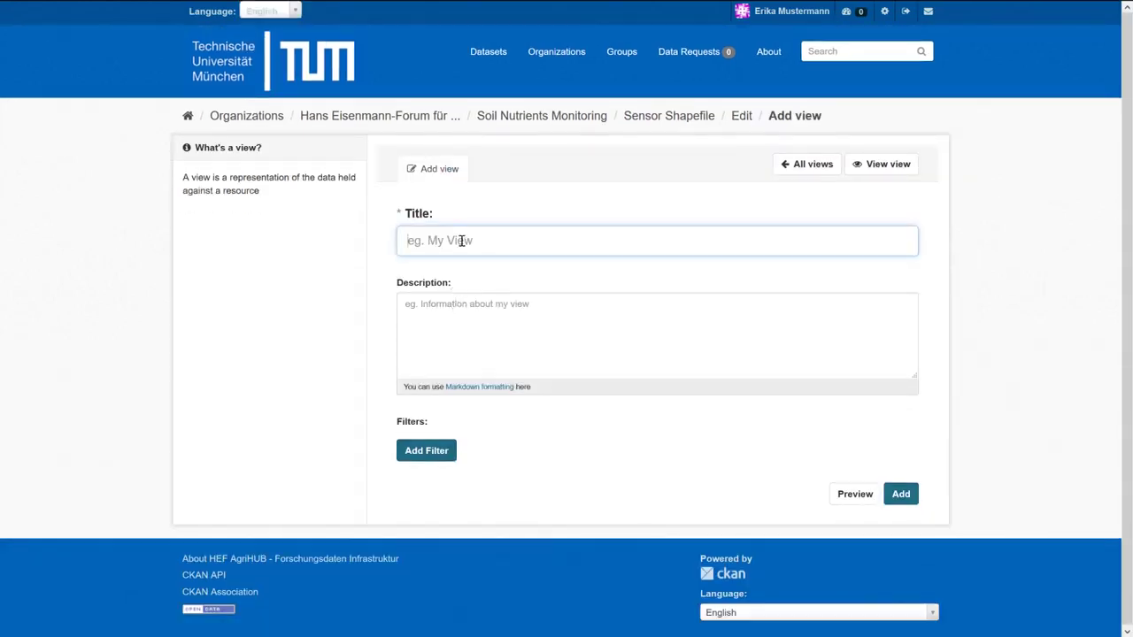
text(Shapefile preview)
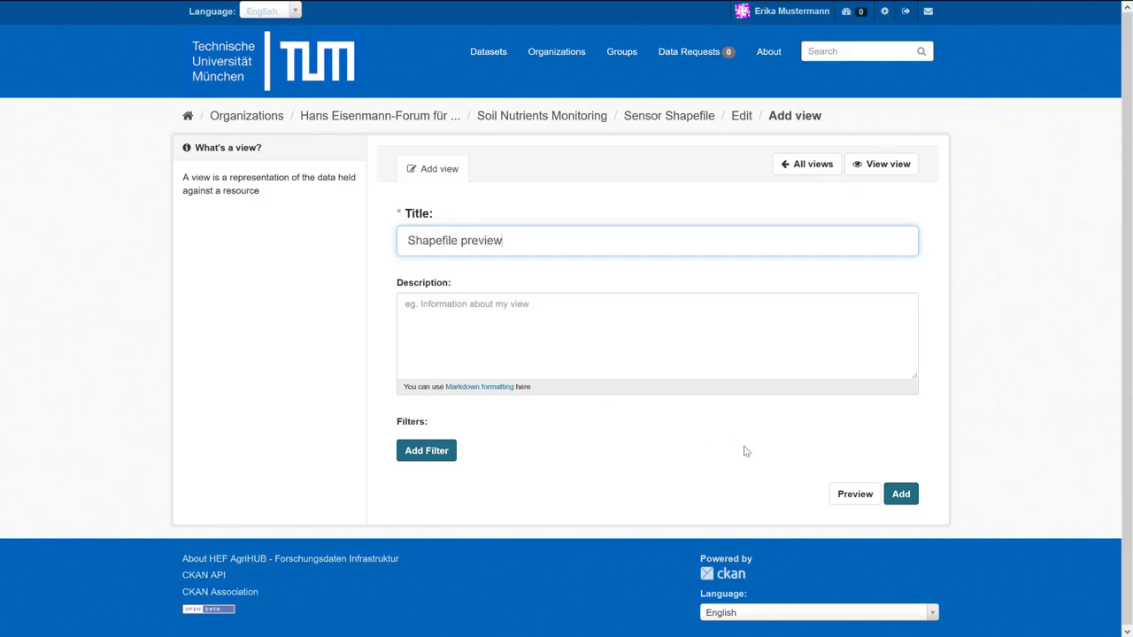
click(855, 494)
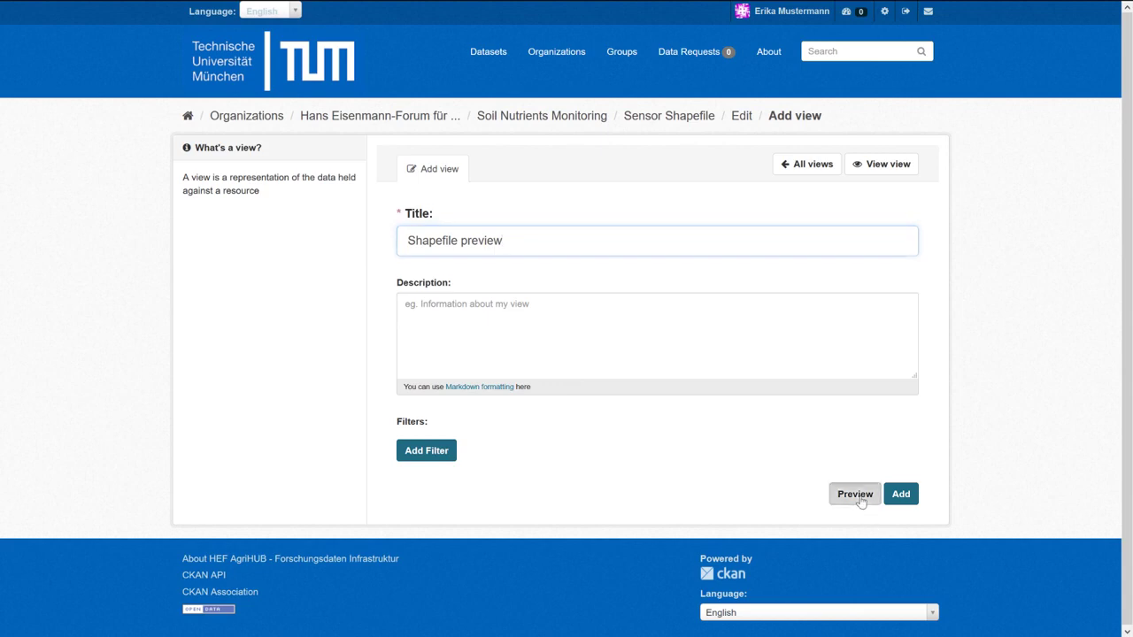
Check the attribute popups of several sensor markers, including sensor_1, on the map preview.
scroll(994, 288, down, 5)
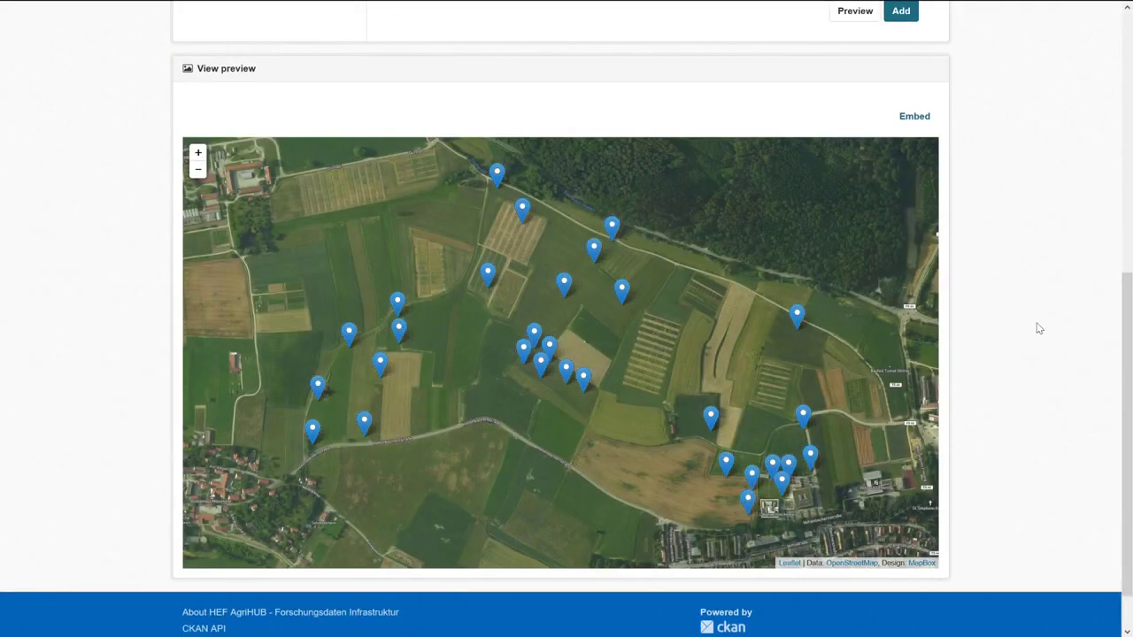
click(398, 311)
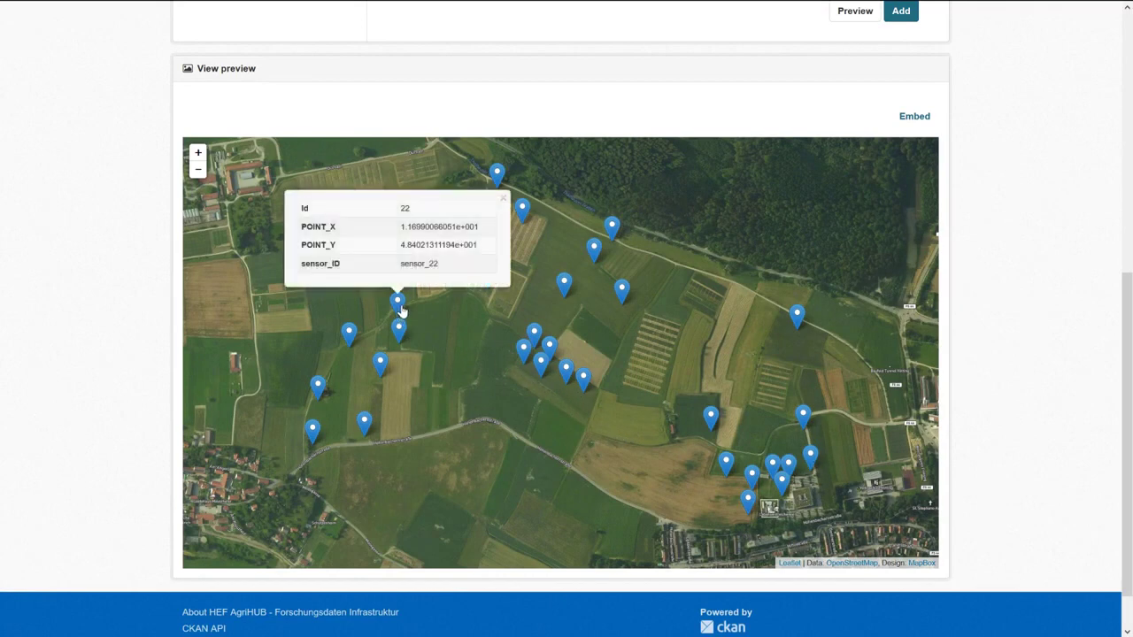
click(498, 175)
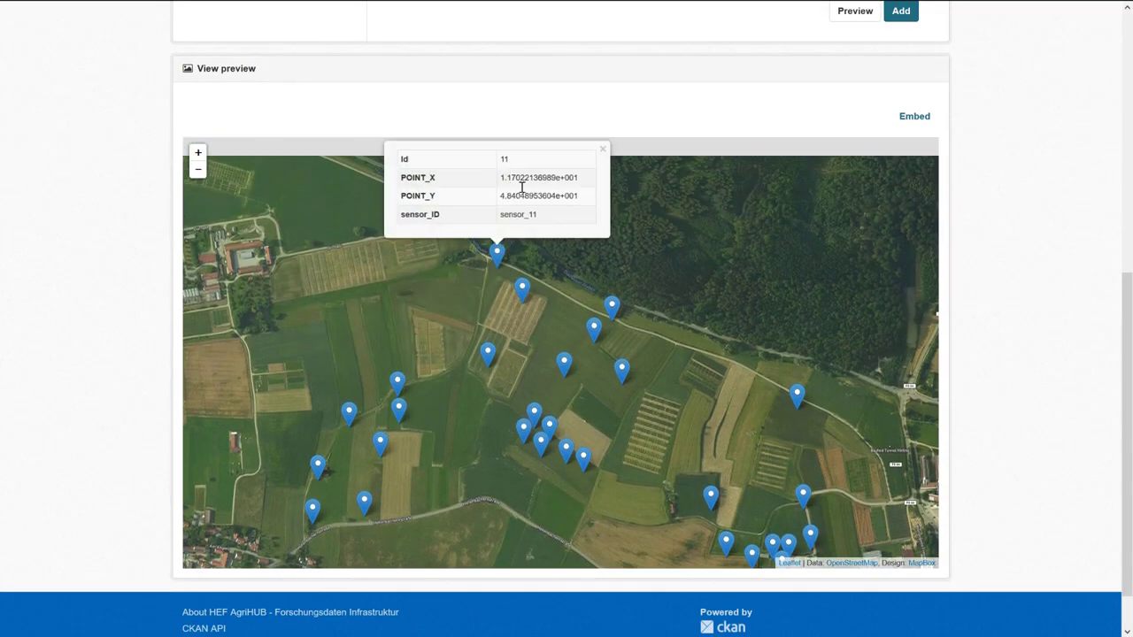
click(798, 398)
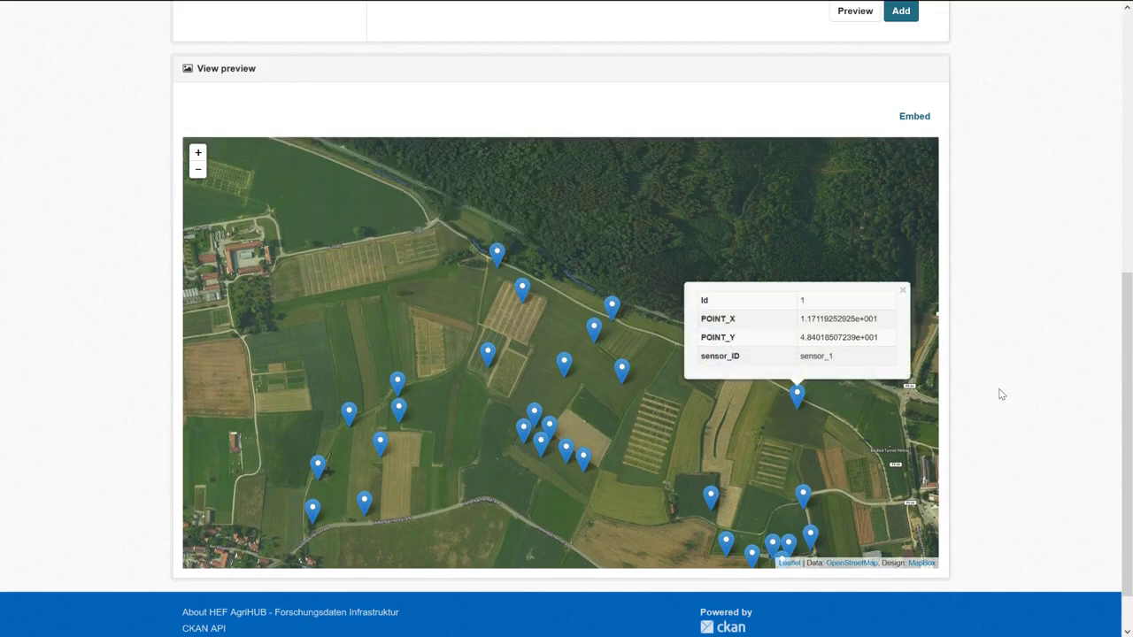
scroll(1001, 393, up, 5)
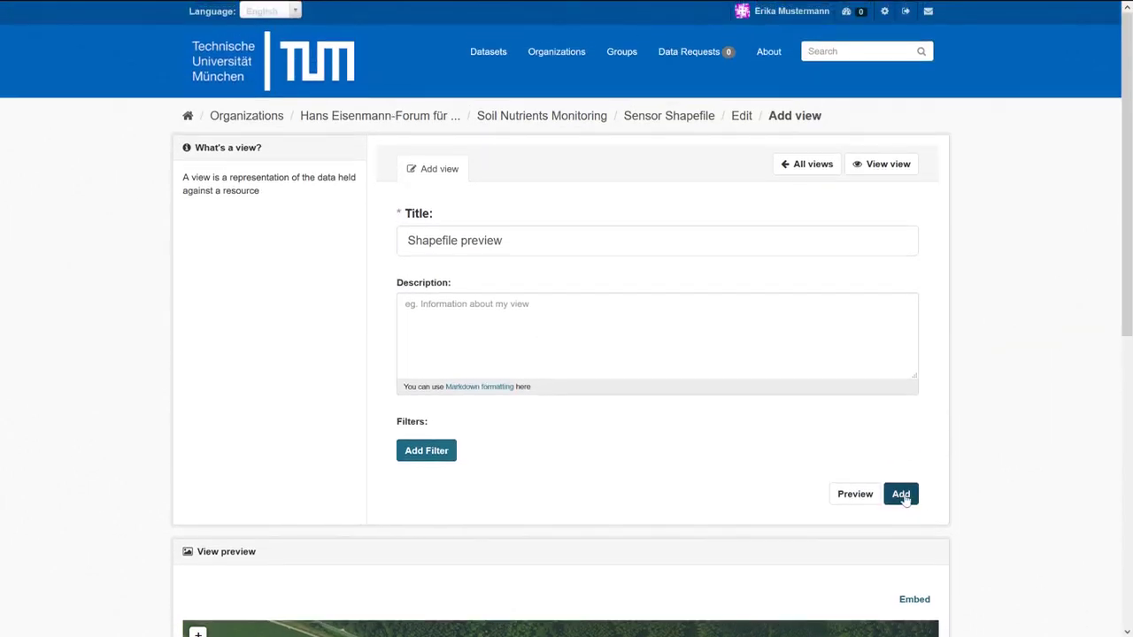
Save the Shapefile preview view and open the Sensor Shapefile resource page showing it.
click(900, 496)
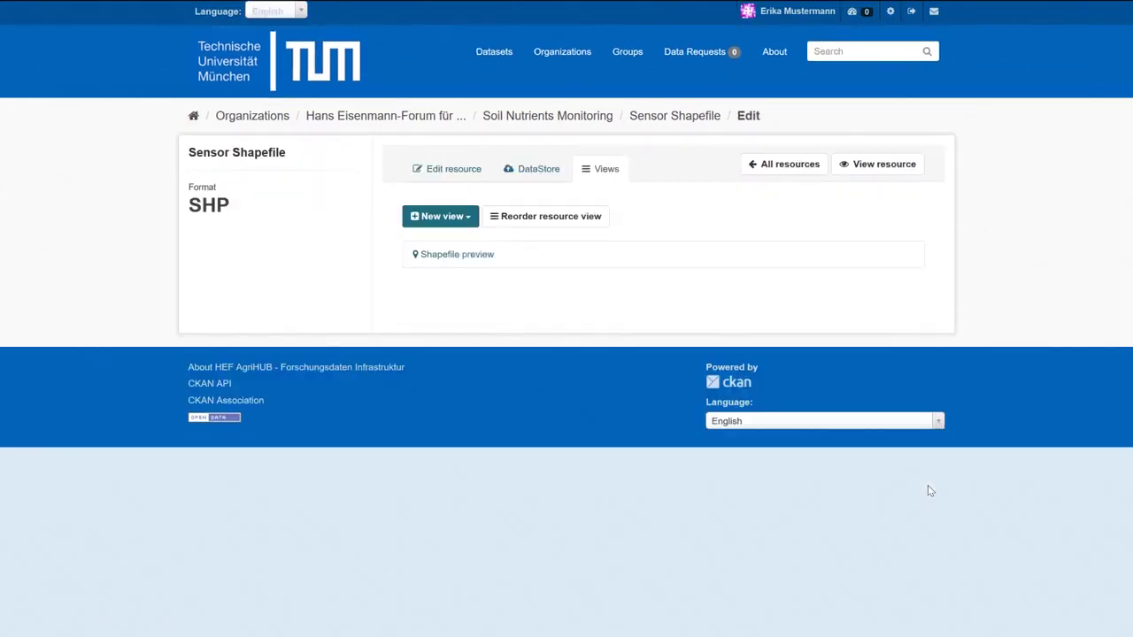
click(865, 178)
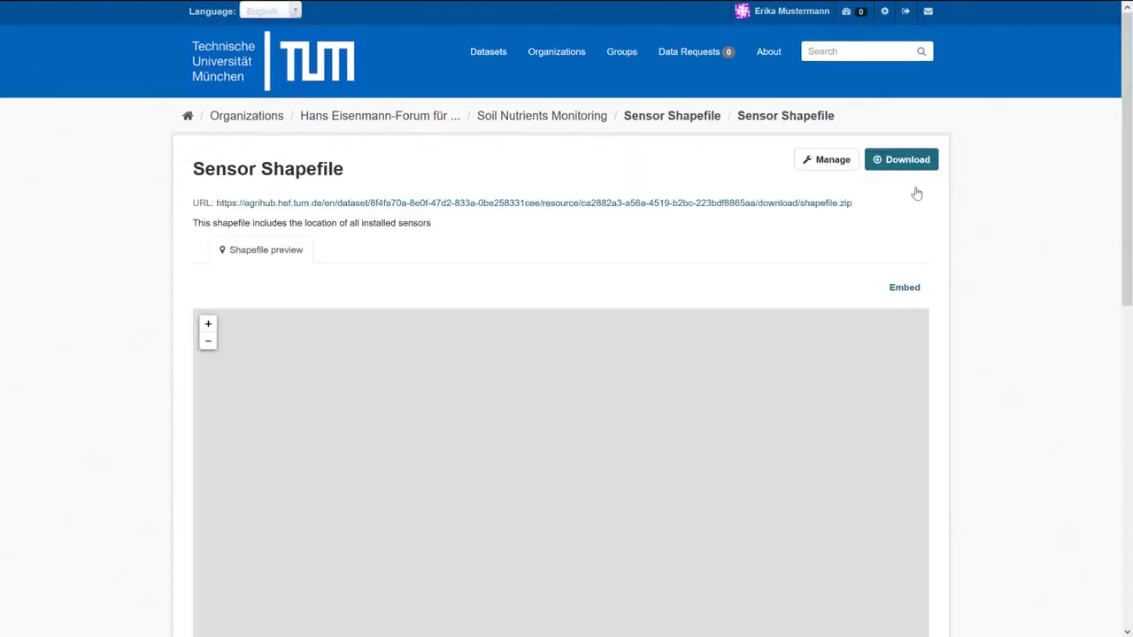
drag(1128, 132, 1129, 203)
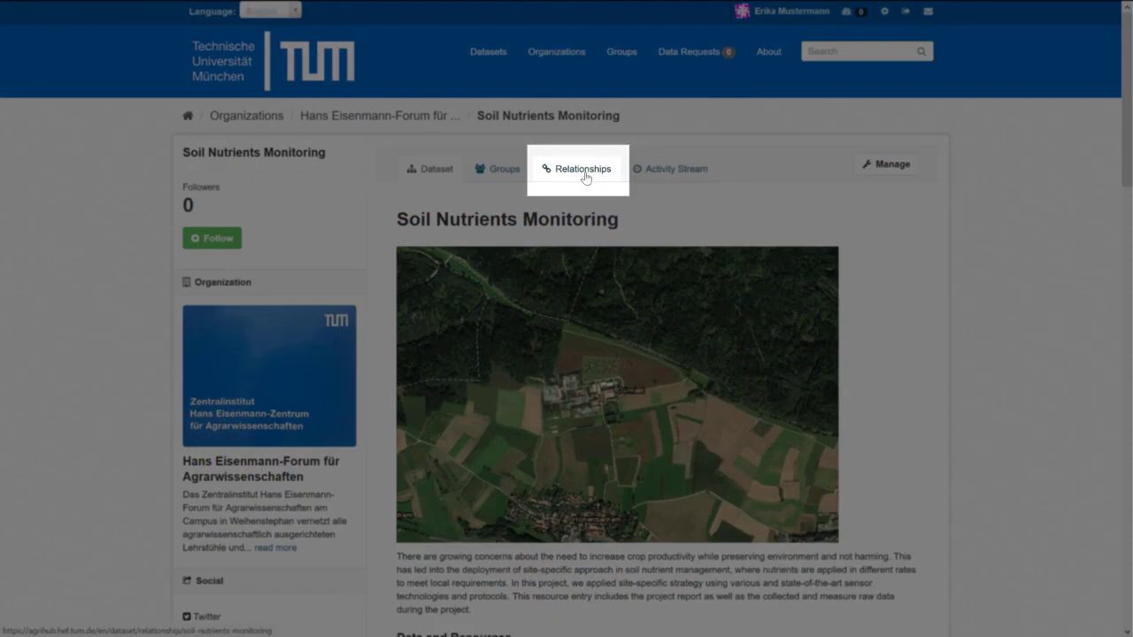
Confirm the Soil Nutrients Monitoring Relationships page is empty, then open the dataset for editing.
click(583, 172)
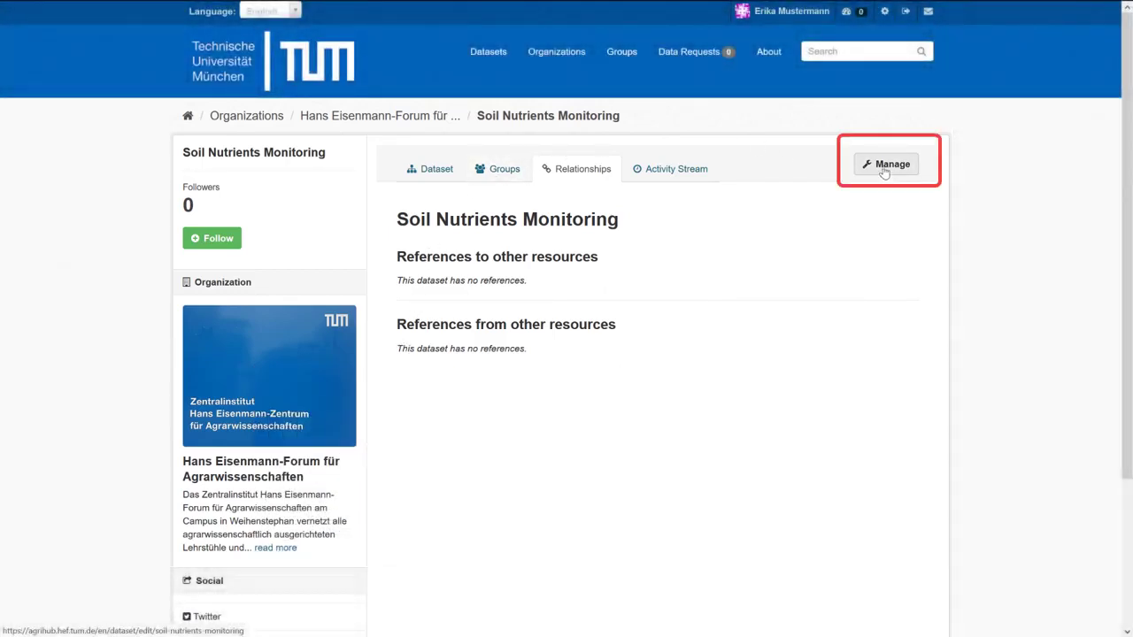
click(883, 167)
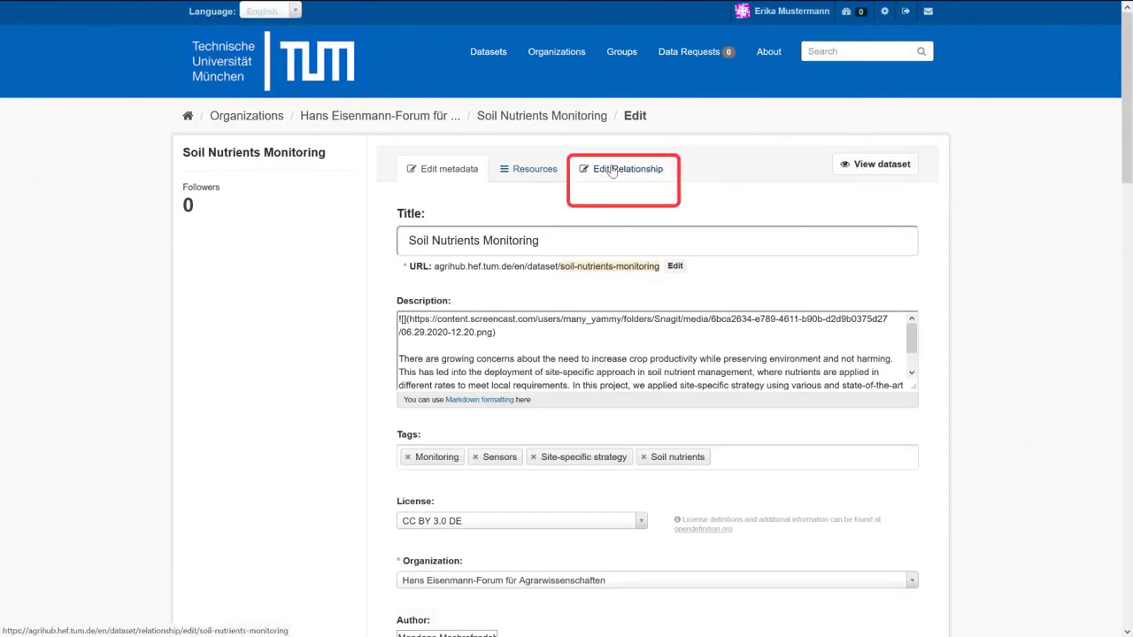
Open the Edit Relationship tab and view its empty dependency, part-of and reference lists.
click(611, 170)
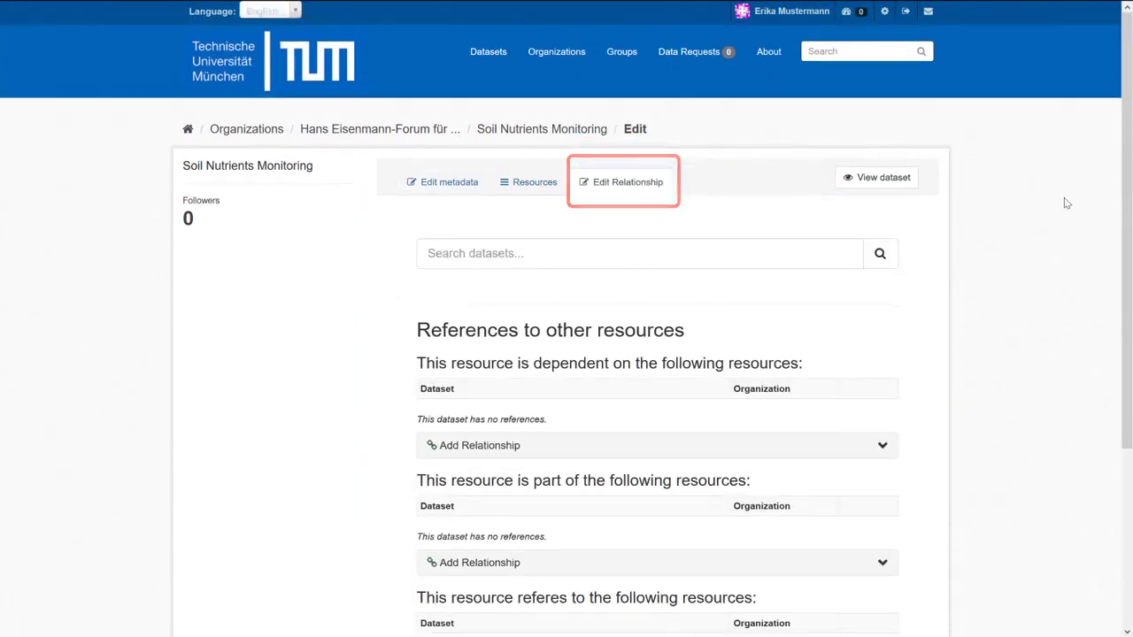
scroll(566, 354, down, 2)
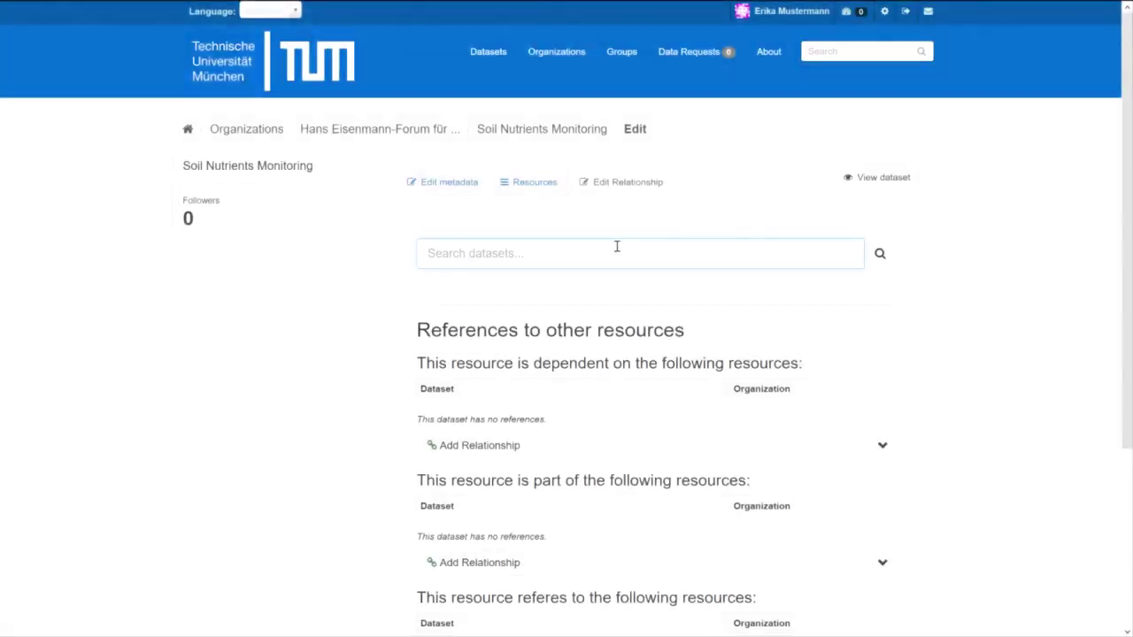
Search the relationship editor for datasets matching 'dürnast'.
click(615, 245)
text(dürnast)
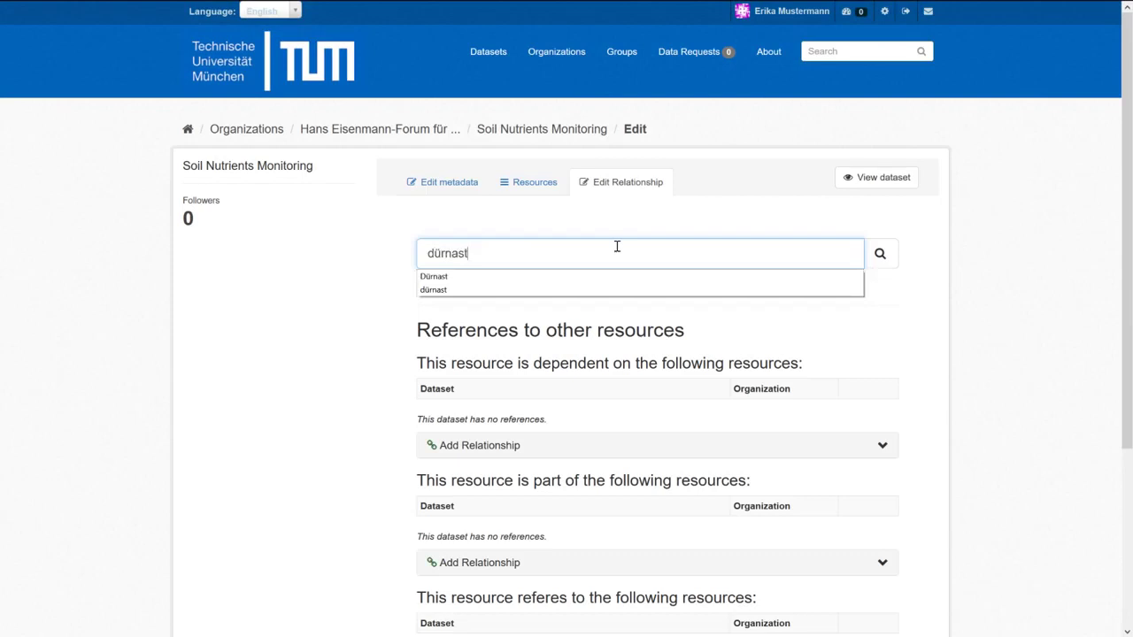
key(Return)
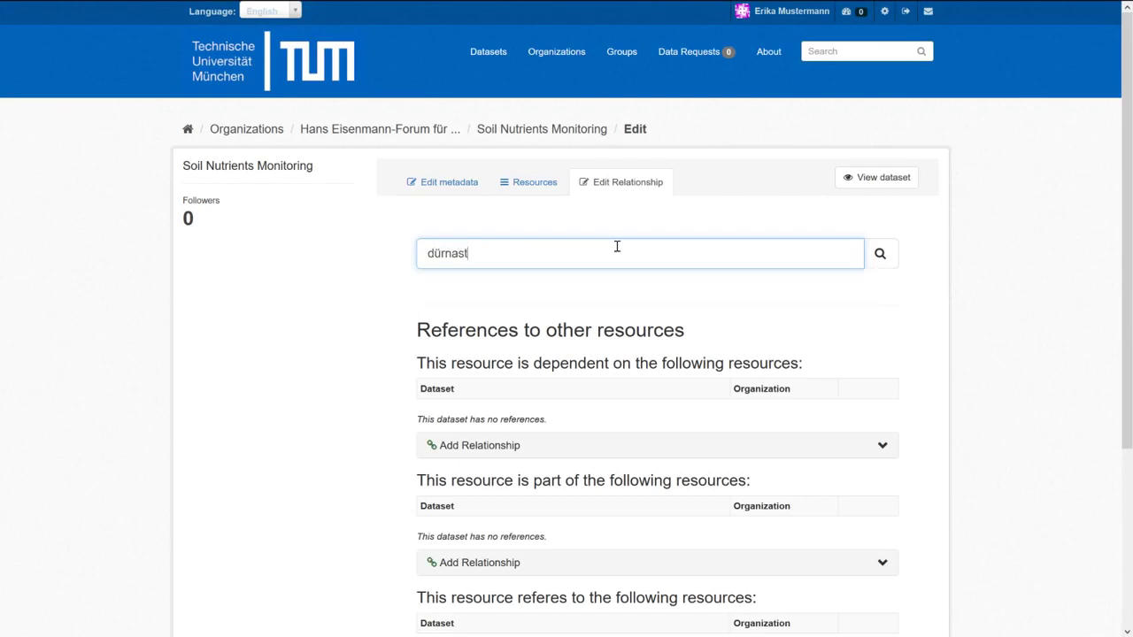
click(876, 254)
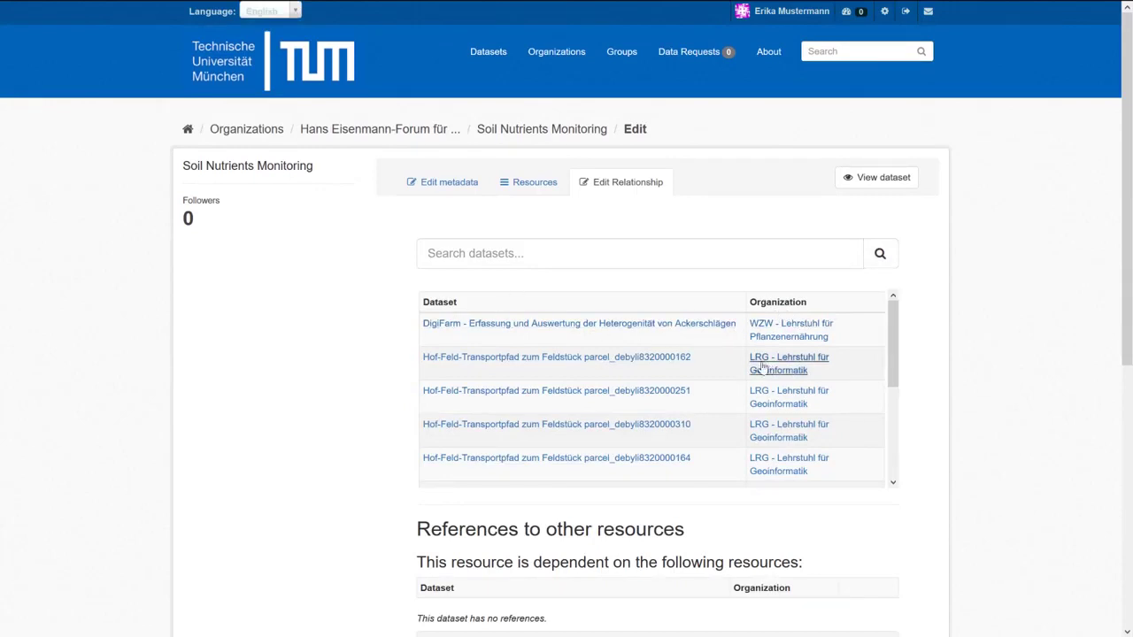
Inspect one Hof-Feld-Transportpfad parcel dataset in a new tab, then return to the results.
right_click(506, 361)
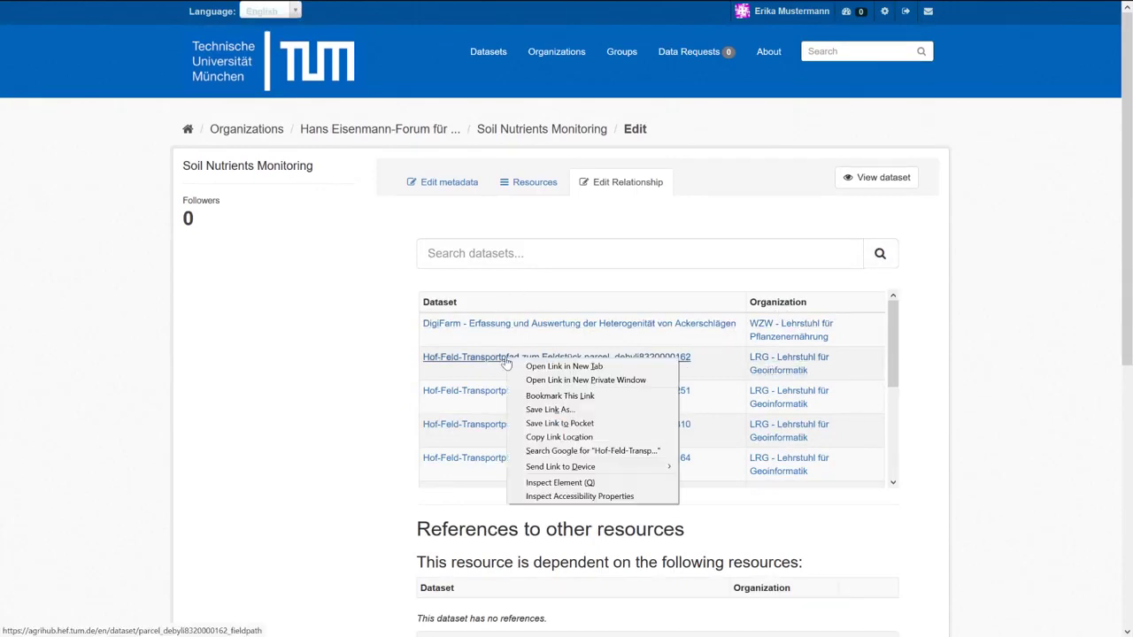
click(539, 368)
scroll(1126, 138, down, 2)
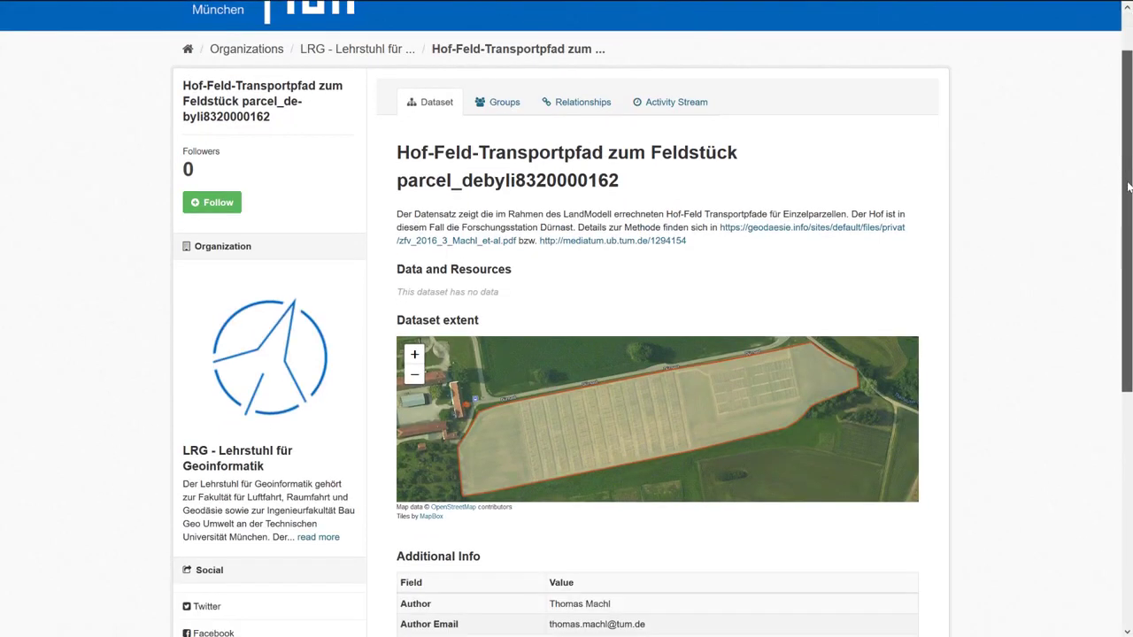
scroll(780, 377, down, 1)
scroll(779, 377, down, 1)
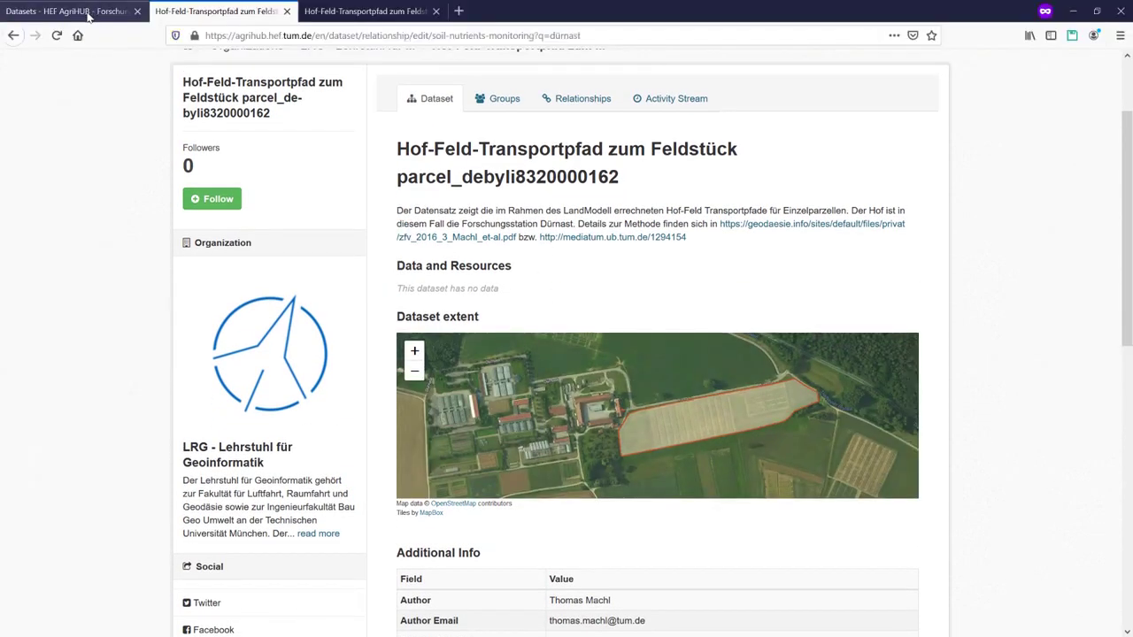
click(89, 16)
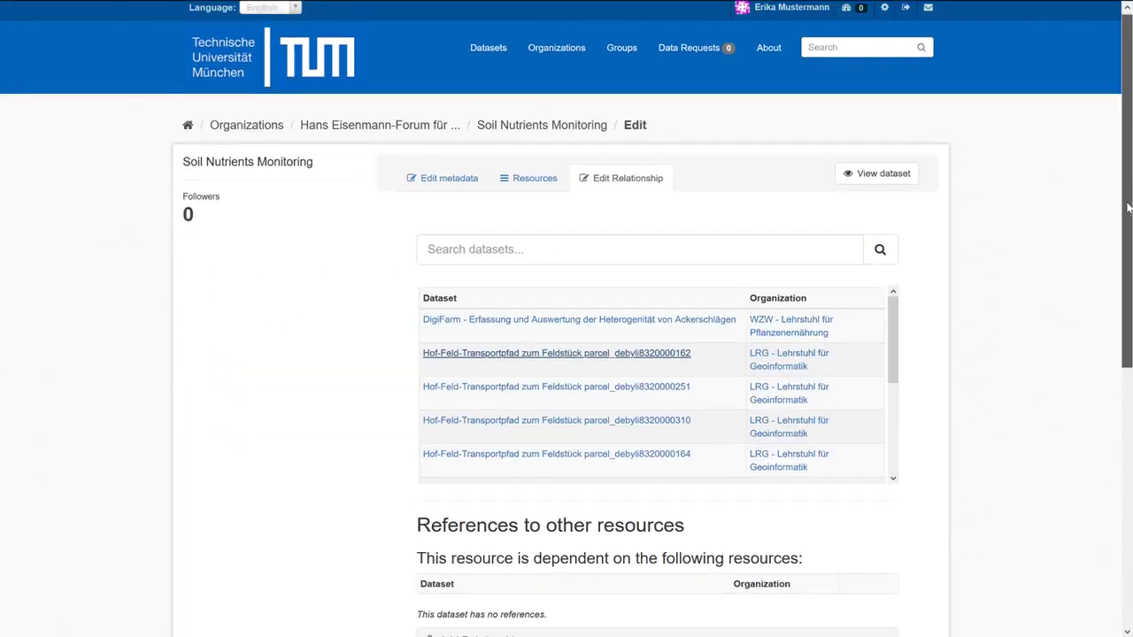
scroll(1124, 386, down, 4)
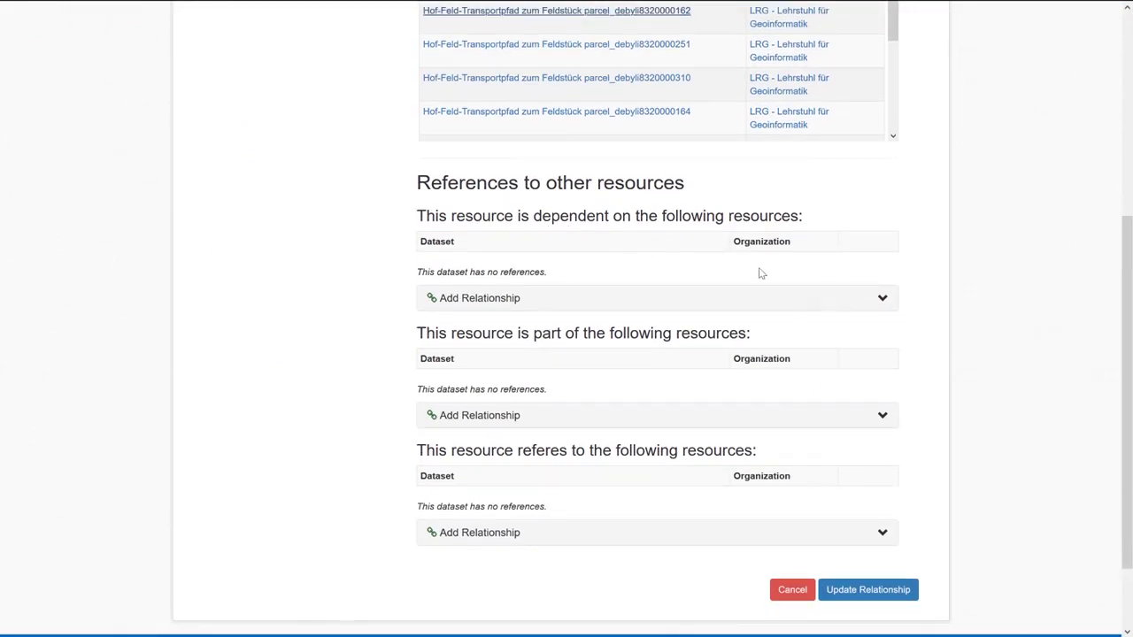
click(882, 300)
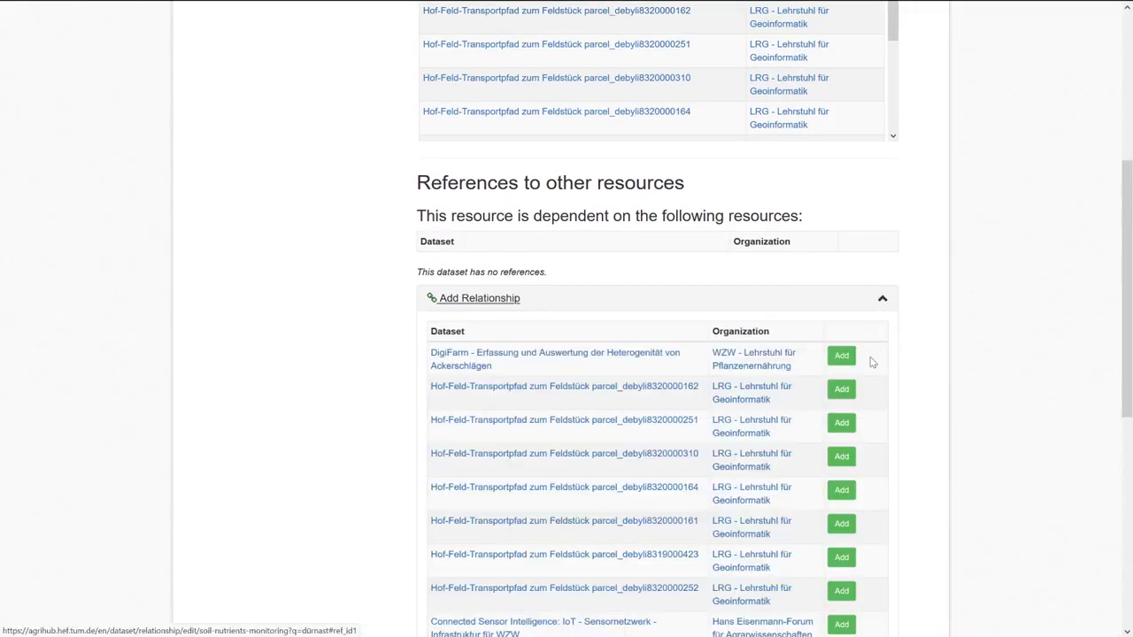
click(842, 389)
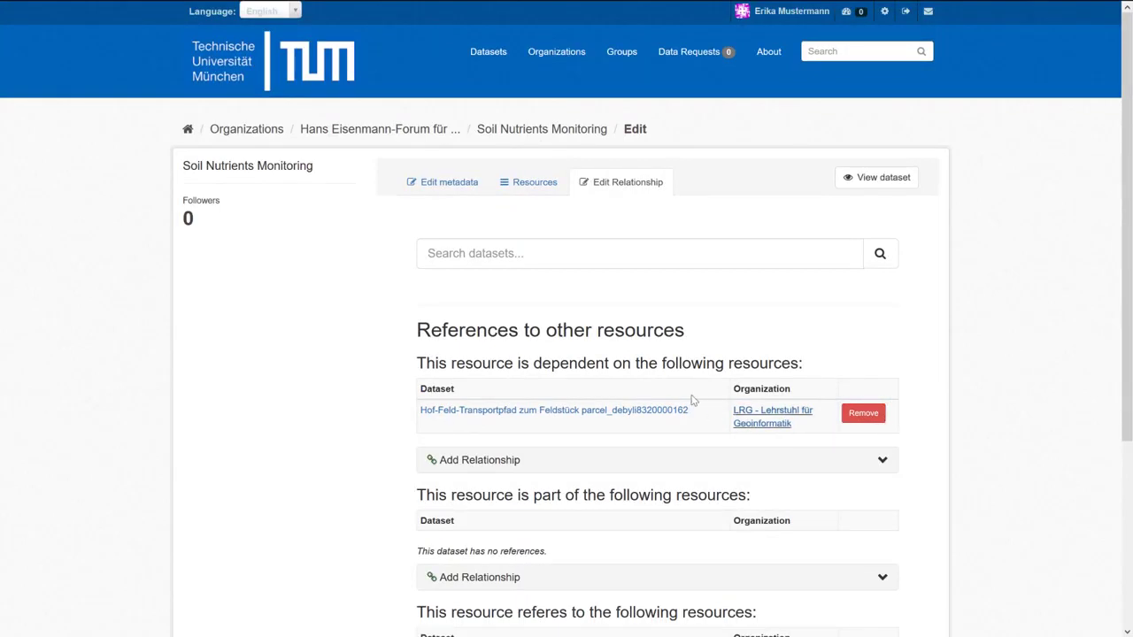
click(567, 256)
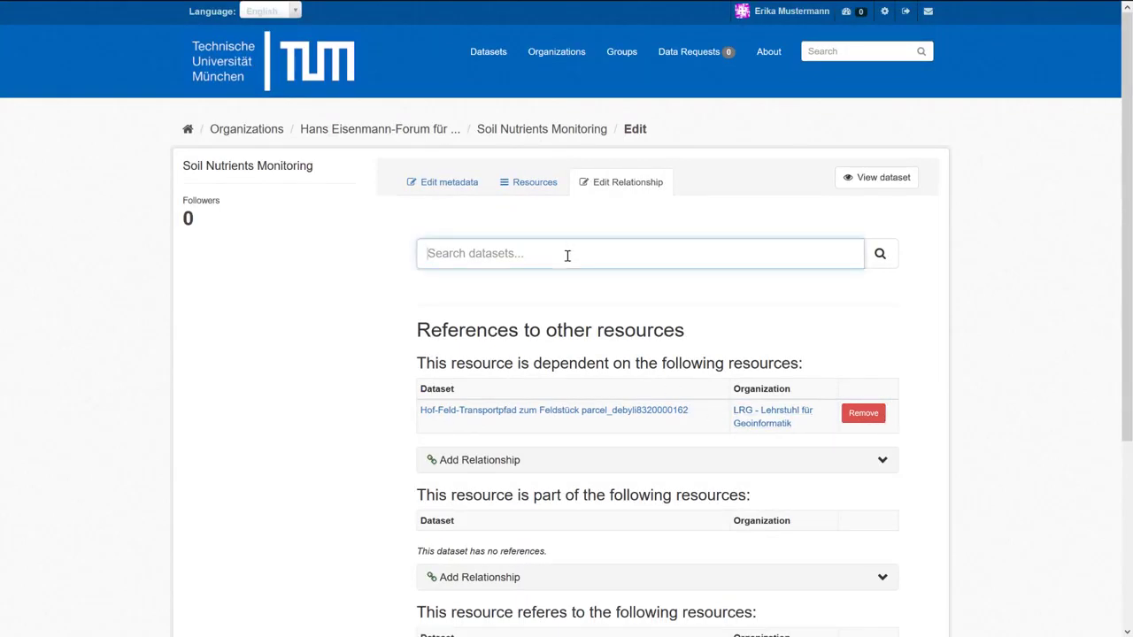
text(digi)
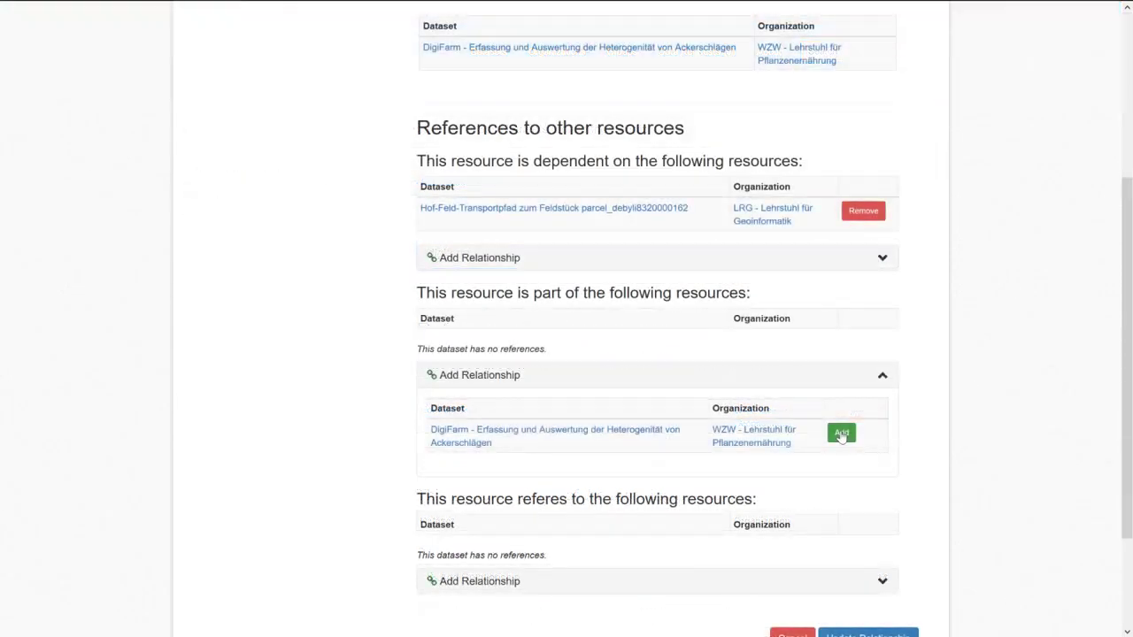
click(841, 434)
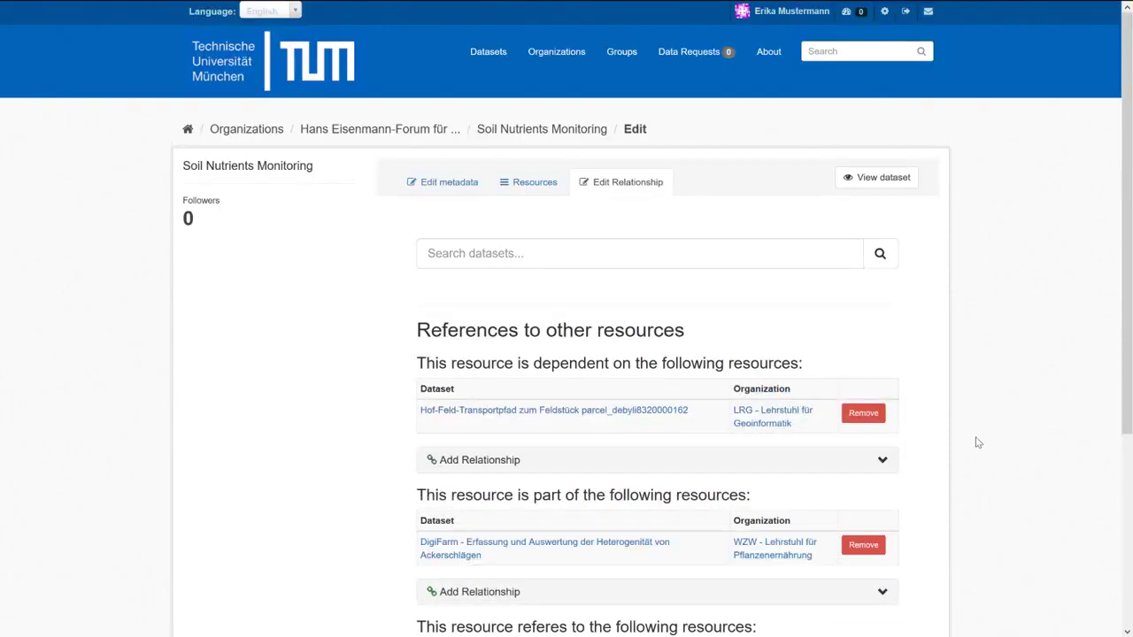
scroll(1017, 318, down, 3)
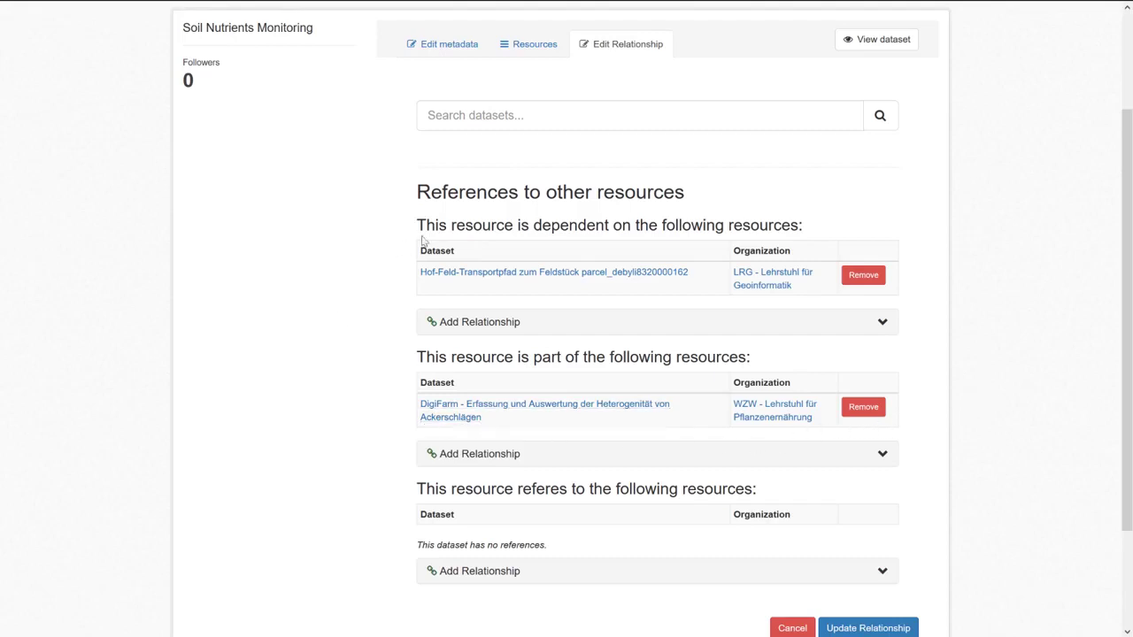
scroll(982, 360, down, 3)
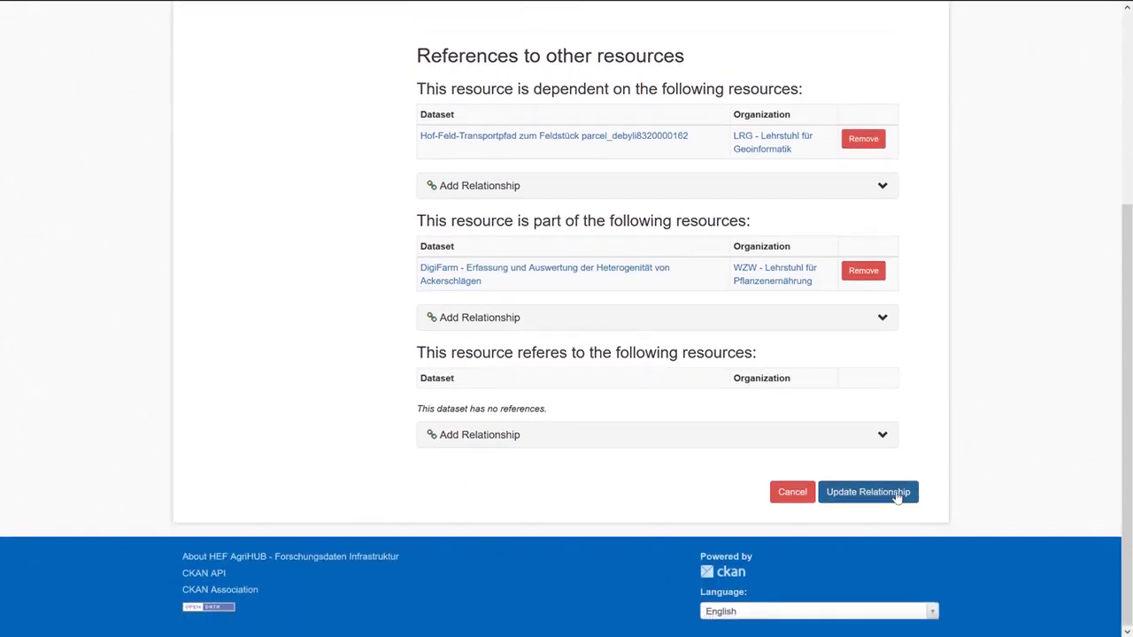
click(863, 492)
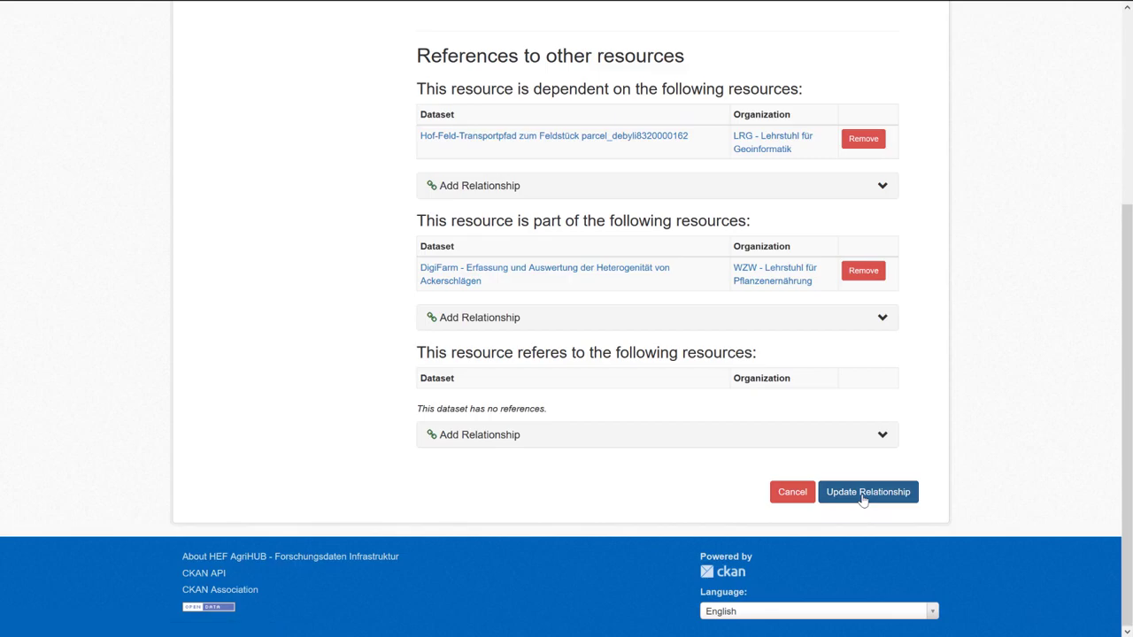